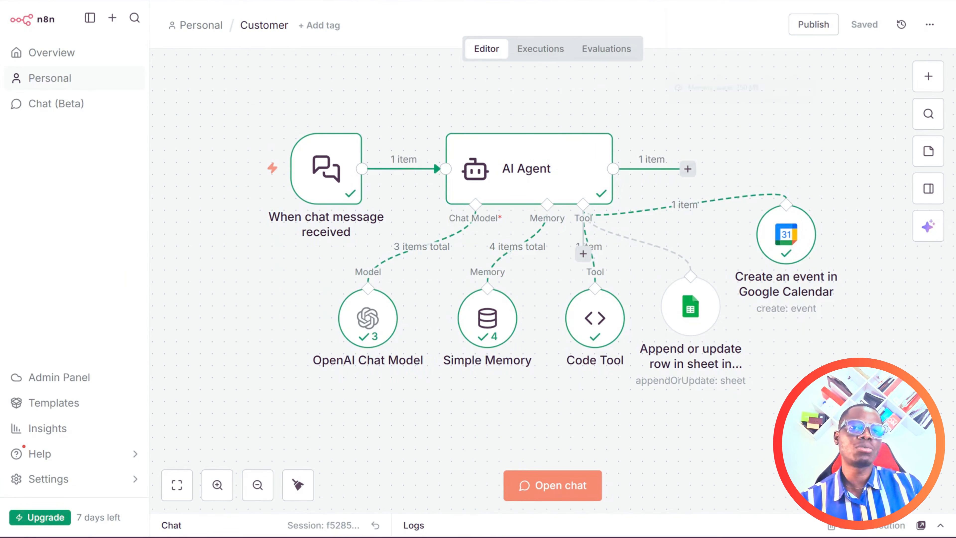
Switch from the Customer workflow to the empty My workflow 5 tab.
{"action": "left_click", "coordinate": [677, 0]}
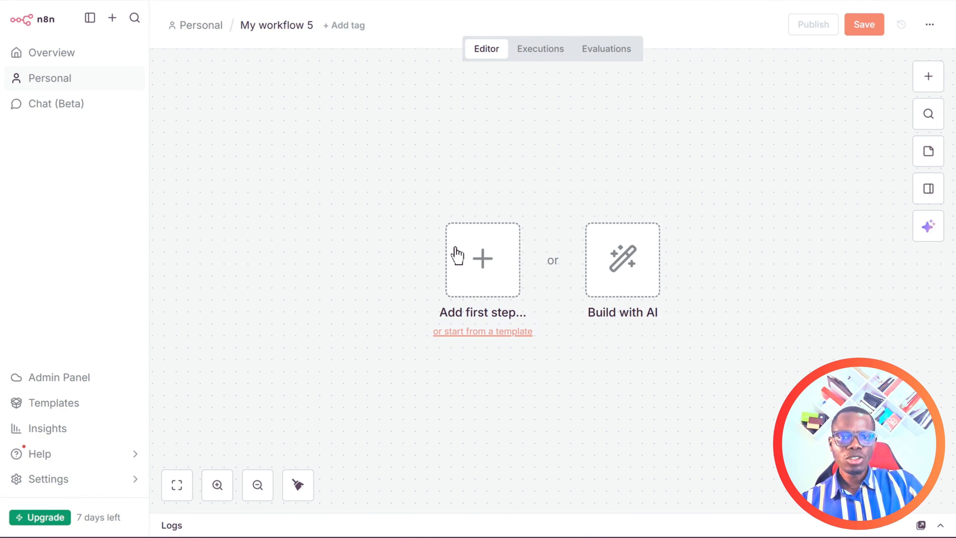
Add the On chat message trigger as the workflow's first step.
{"action": "left_click", "coordinate": [469, 259]}
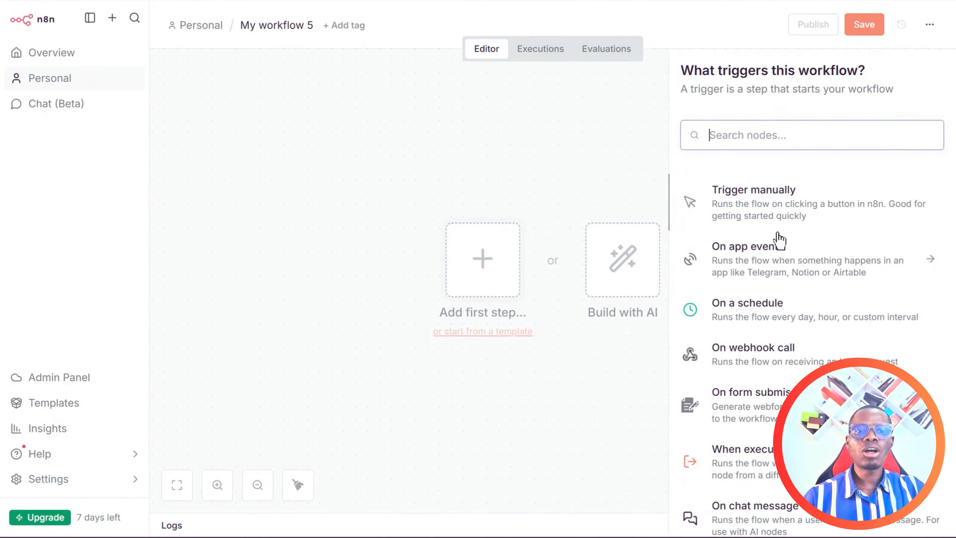
{"action": "scroll", "coordinate": [795, 318], "scroll_direction": "down", "scroll_amount": 4}
{"action": "left_click", "coordinate": [737, 366]}
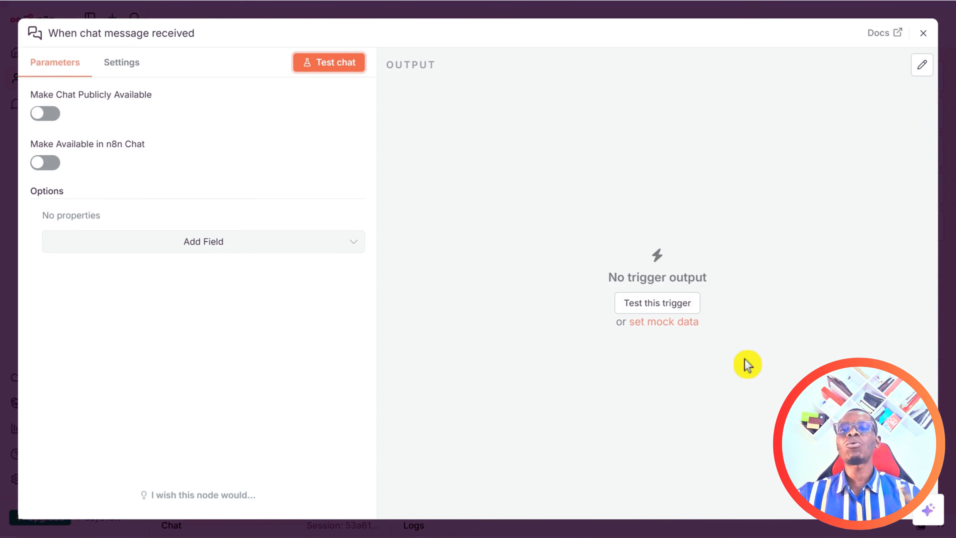
Make the chat publicly available and copy its public Chat URL.
{"action": "left_click", "coordinate": [45, 113]}
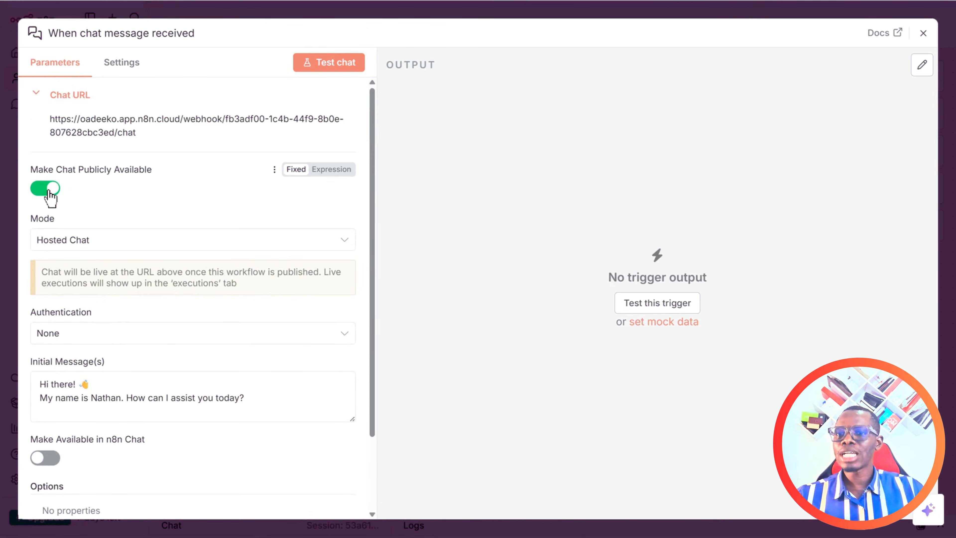
{"action": "left_click_drag", "start_coordinate": [49, 120], "coordinate": [145, 137]}
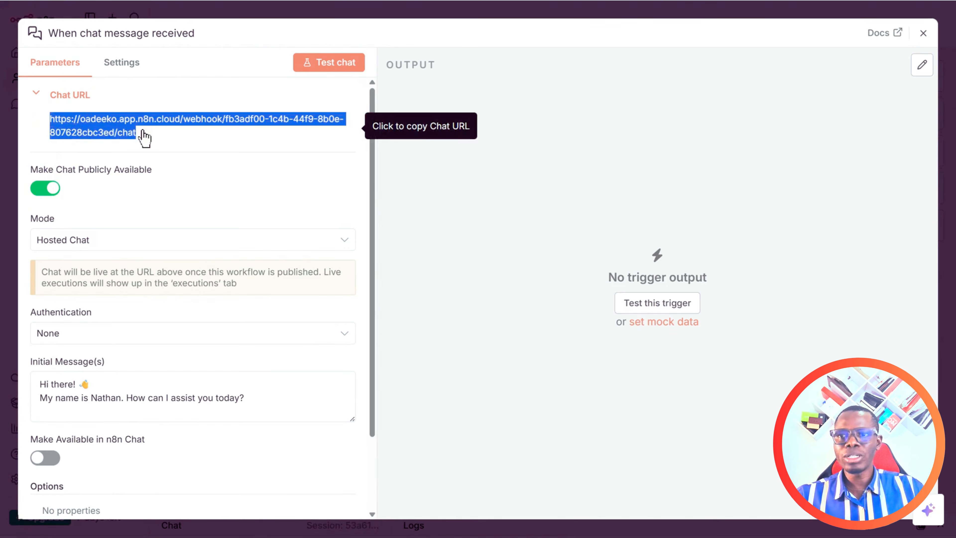
{"action": "left_click", "coordinate": [158, 147]}
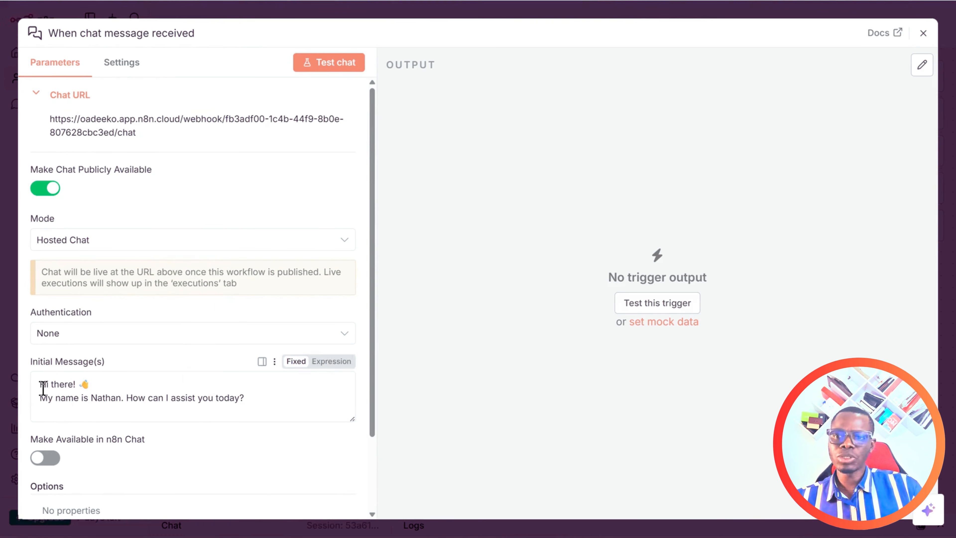
Replace the initial message with 'Hi, Welcome to Ayinde Shoes, how can we help you?'.
{"action": "left_click_drag", "start_coordinate": [40, 385], "coordinate": [262, 404]}
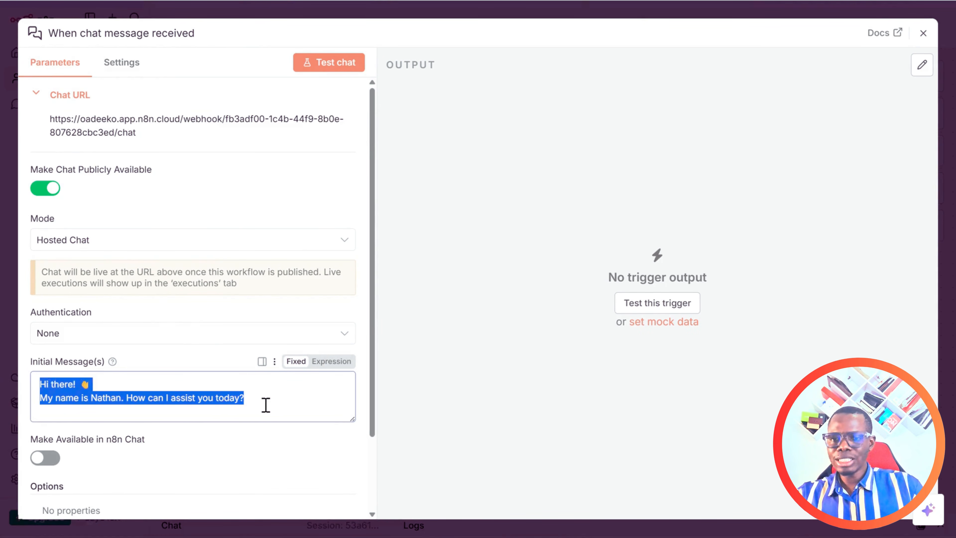
{"action": "type", "text": "Hi,"}
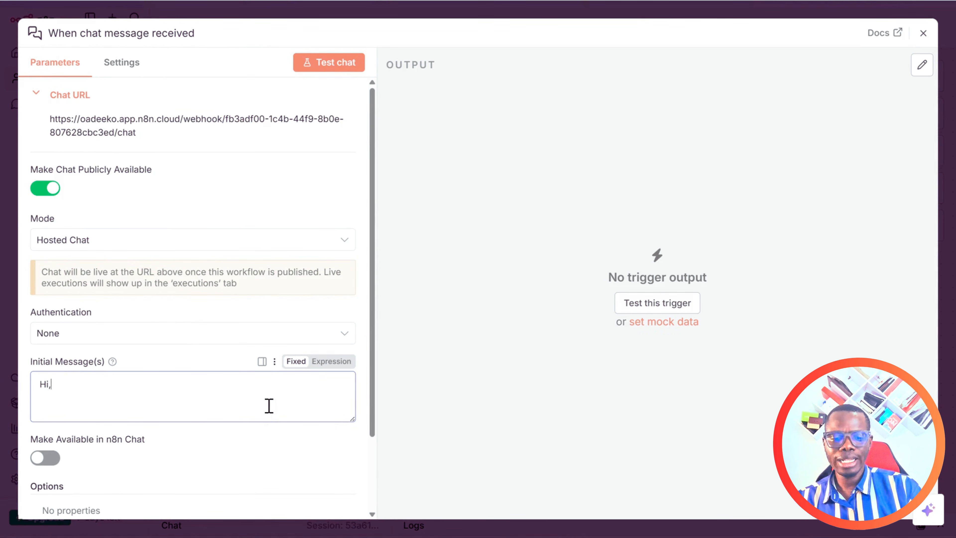
{"action": "type", "text": " I al Ola"}
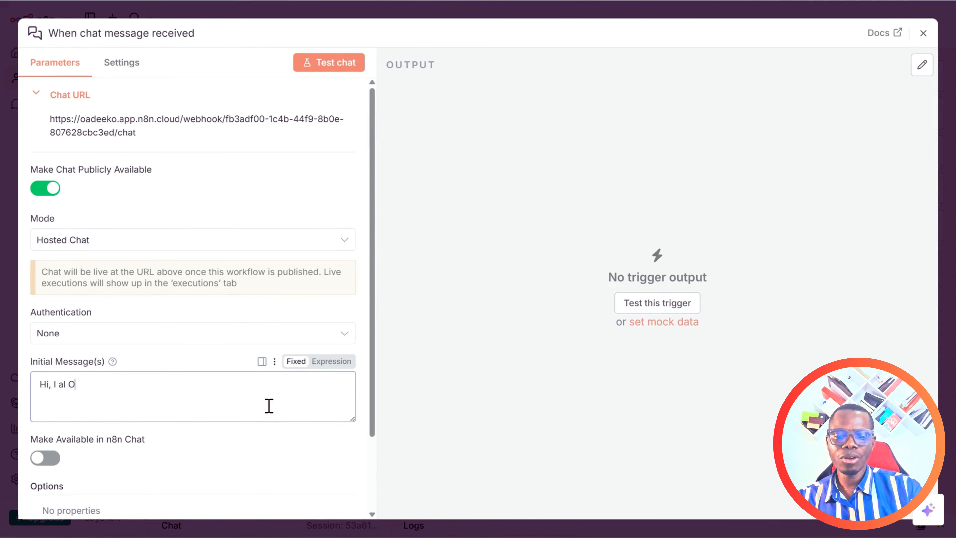
{"action": "key", "text": "BackSpace"}
{"action": "key", "text": "BackSpace"}
{"action": "key", "text": "BackSpace"}
{"action": "key", "text": "BackSpace"}
{"action": "key", "text": "BackSpace"}
{"action": "key", "text": "BackSpace"}
{"action": "key", "text": "BackSpace"}
{"action": "key", "text": "BackSpace"}
{"action": "key", "text": "BackSpace"}
{"action": "key", "text": "BackSpace"}
{"action": "key", "text": "BackSpace"}
{"action": "key", "text": "BackSpace"}
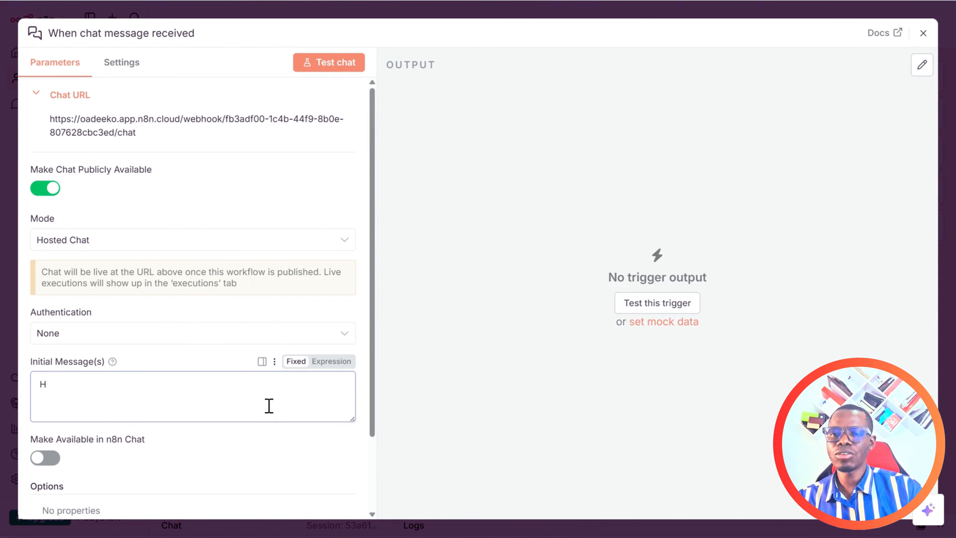
{"action": "type", "text": "Hi,"}
{"action": "key", "text": "Return"}
{"action": "type", "text": "Welo"}
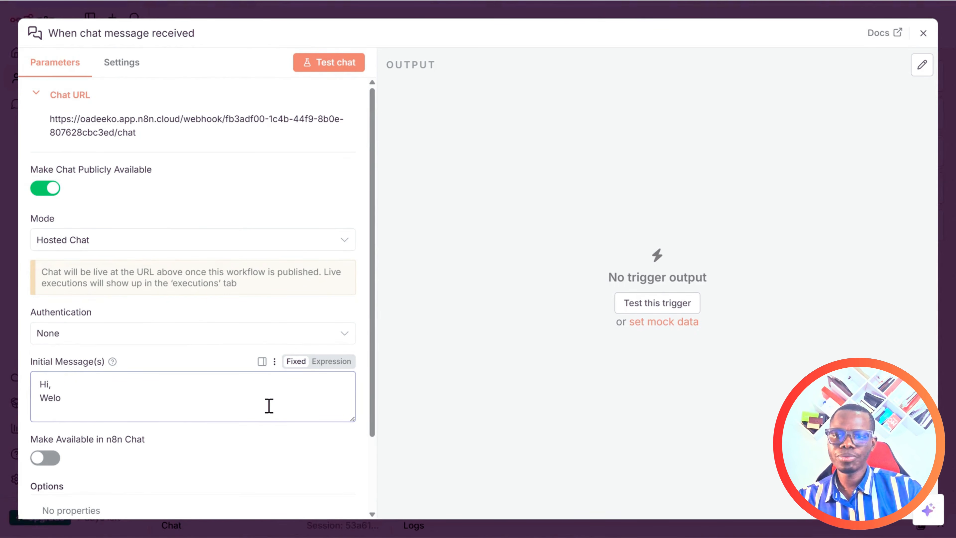
{"action": "key", "text": "BackSpace"}
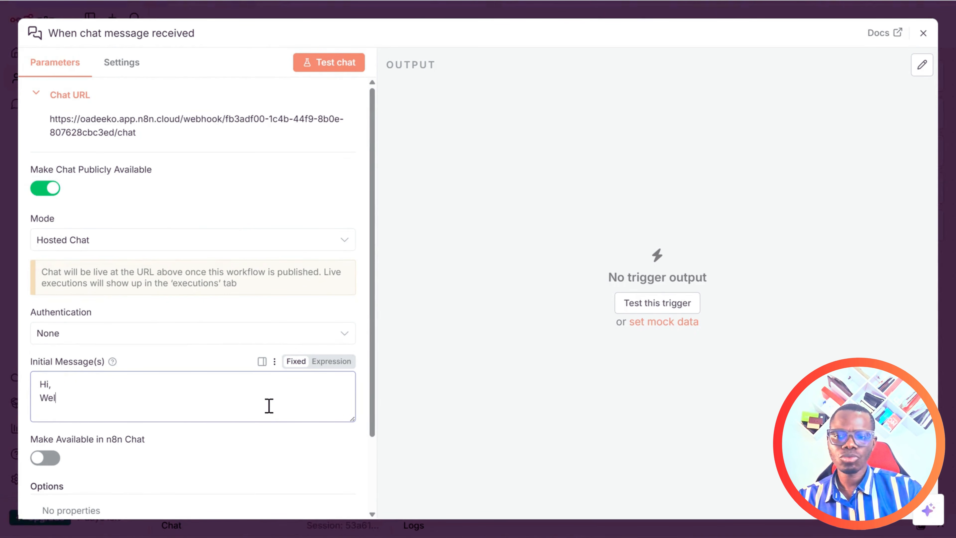
{"action": "type", "text": "come to Ay"}
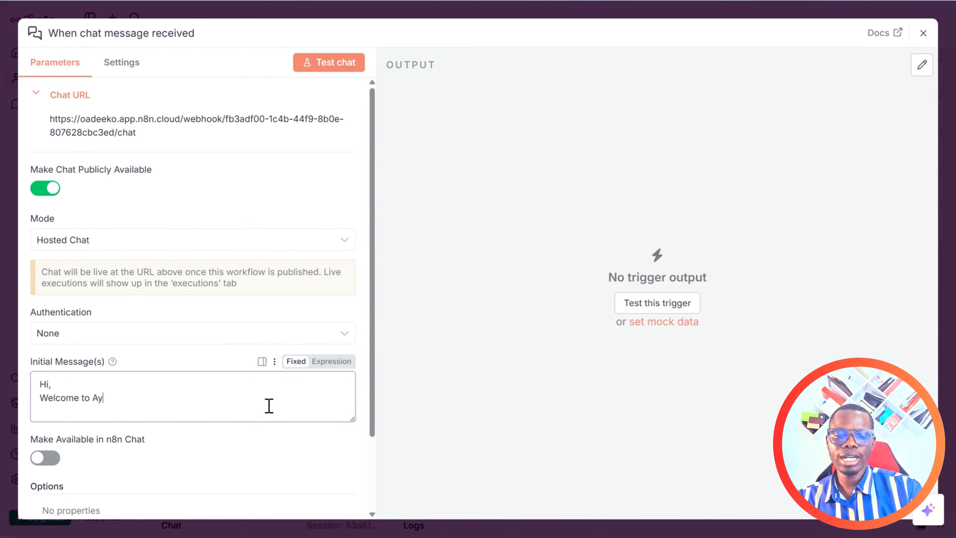
{"action": "type", "text": "inde Sh"}
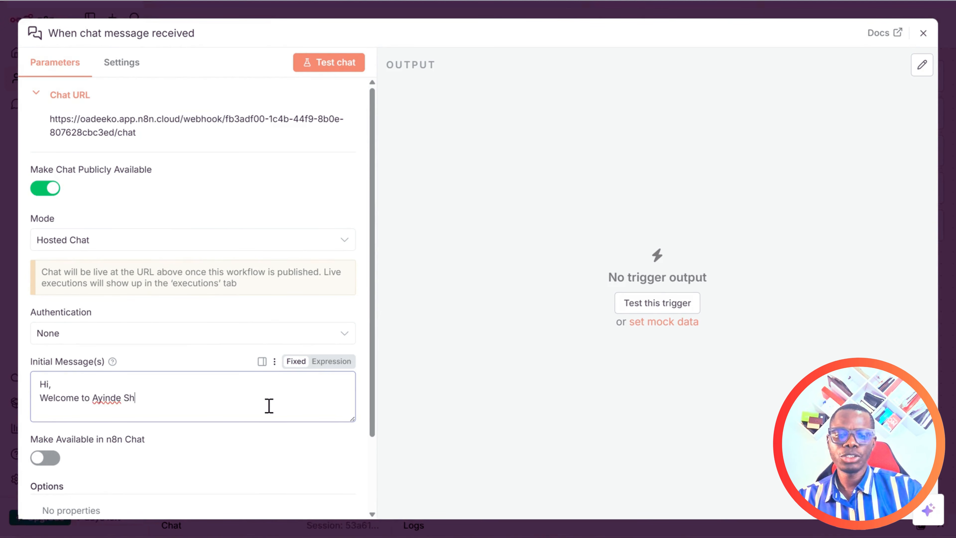
{"action": "type", "text": "oes, how"}
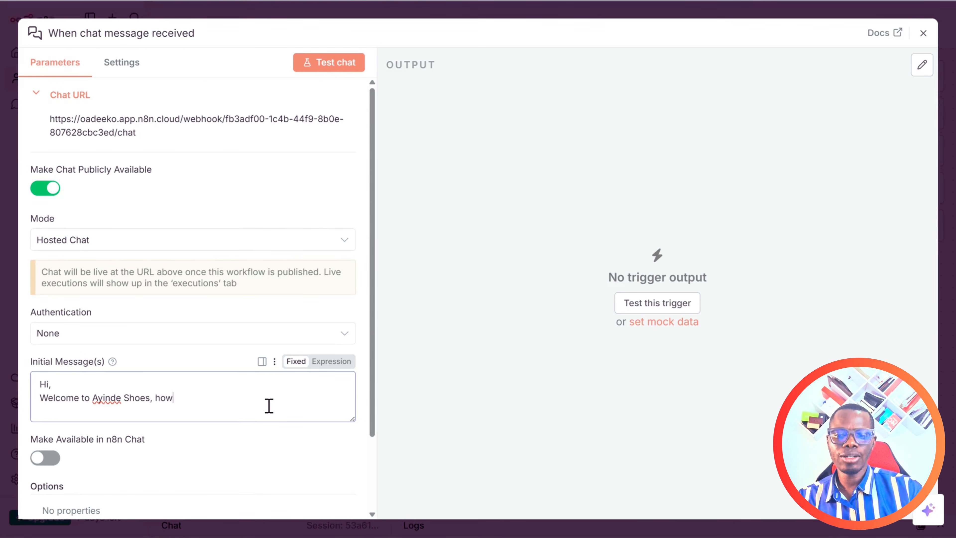
{"action": "type", "text": " can we help "}
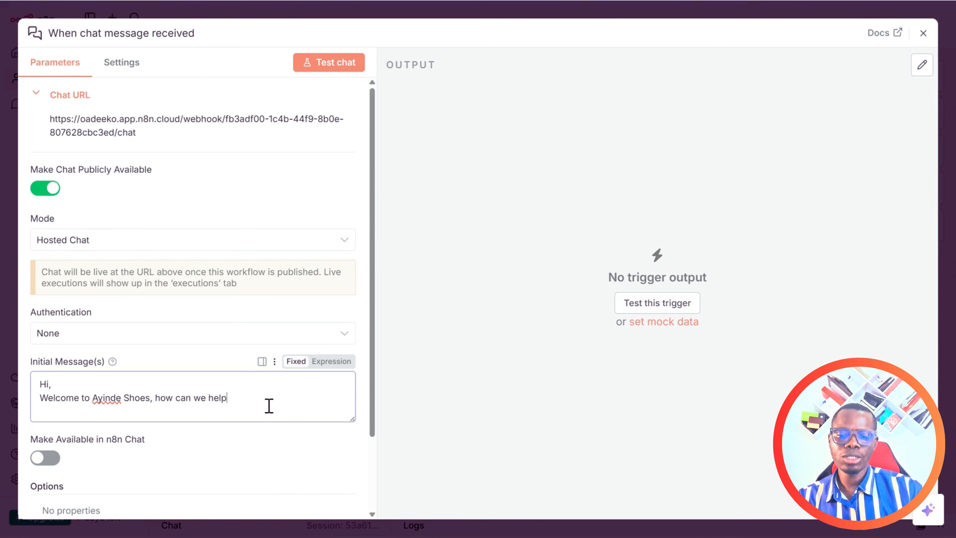
{"action": "type", "text": "you?"}
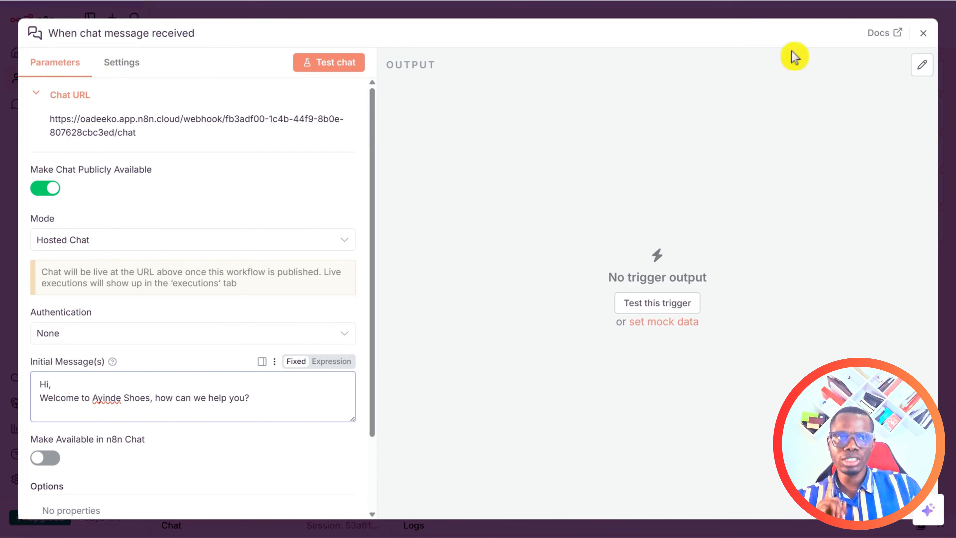
{"action": "left_click", "coordinate": [922, 33]}
Shift the chat trigger left and add an AI Agent node after it.
{"action": "mouse_move", "coordinate": [463, 249]}
{"action": "left_click_drag", "start_coordinate": [464, 236], "coordinate": [267, 230]}
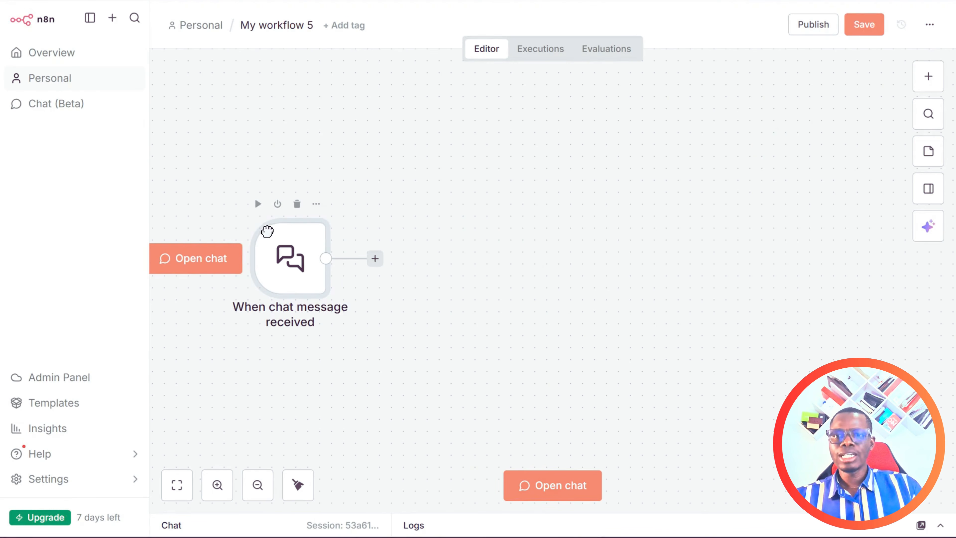
{"action": "left_click", "coordinate": [375, 258]}
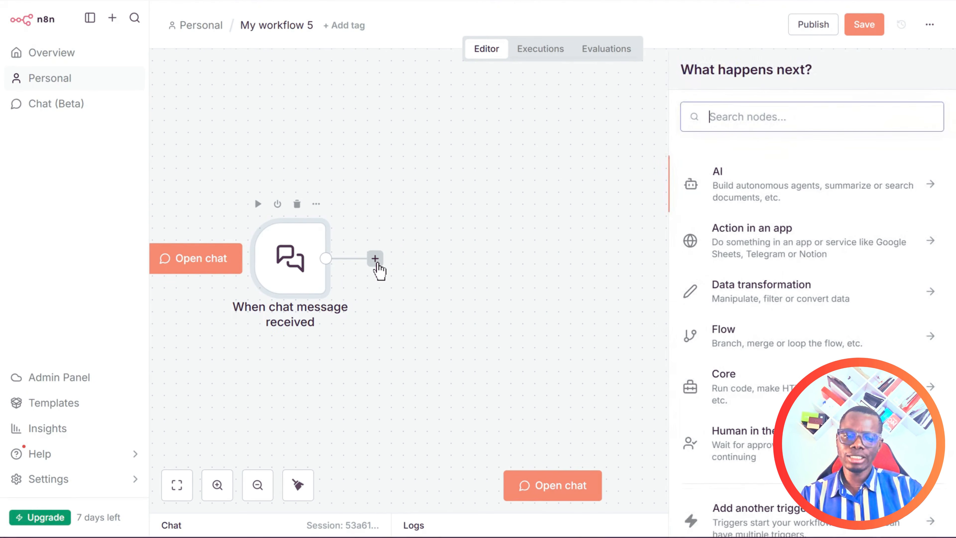
{"action": "type", "text": "ai"}
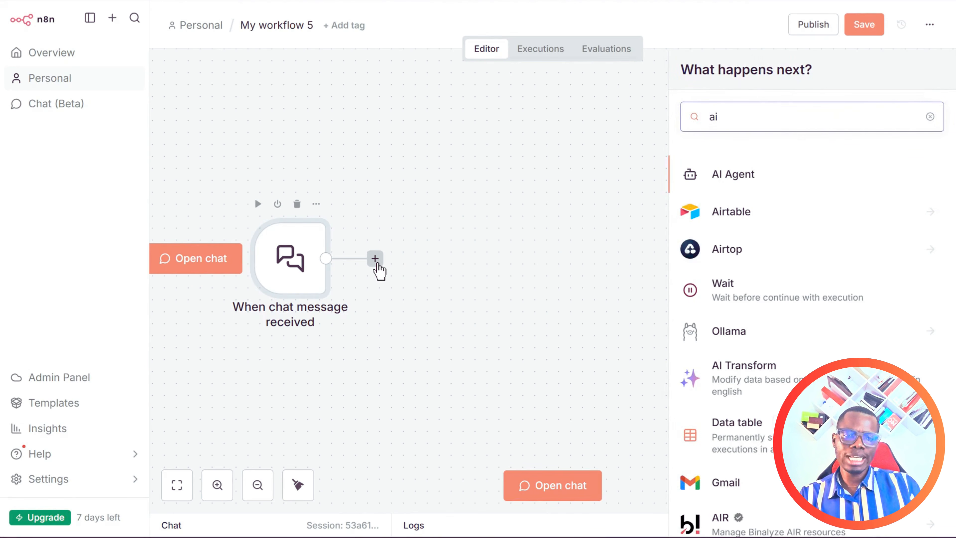
{"action": "left_click", "coordinate": [738, 177]}
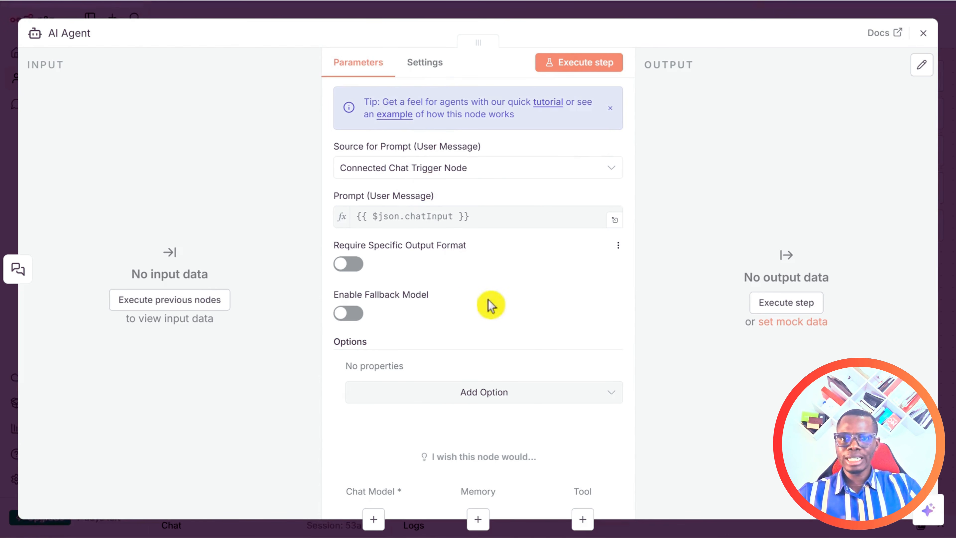
Take the agent's prompt from the connected chat trigger and add a System Message option.
{"action": "left_click", "coordinate": [396, 168]}
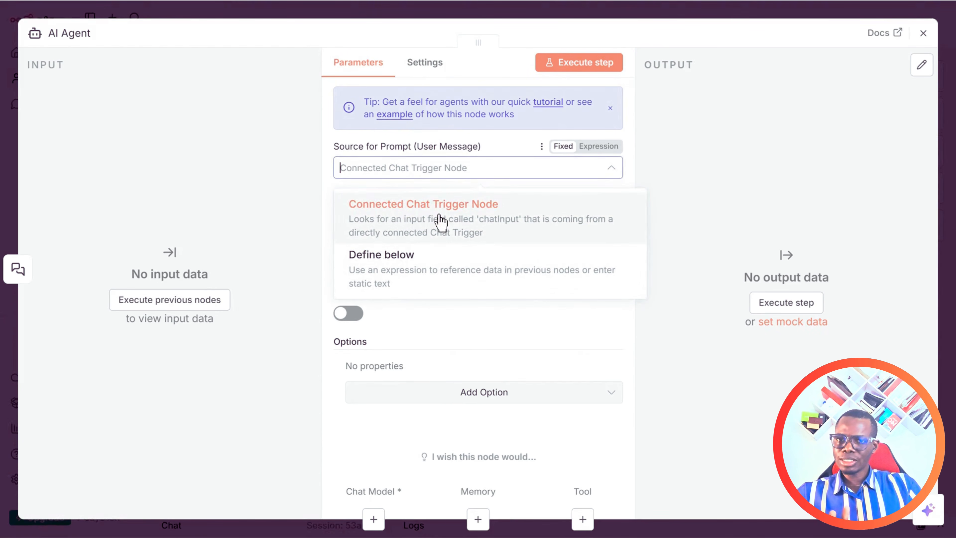
{"action": "left_click", "coordinate": [464, 221]}
{"action": "left_click", "coordinate": [453, 396]}
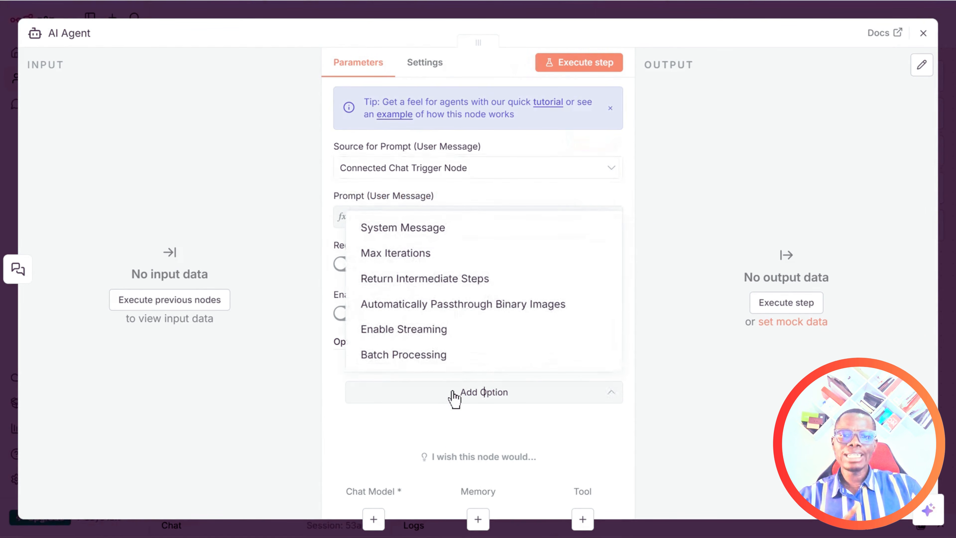
{"action": "left_click", "coordinate": [408, 234]}
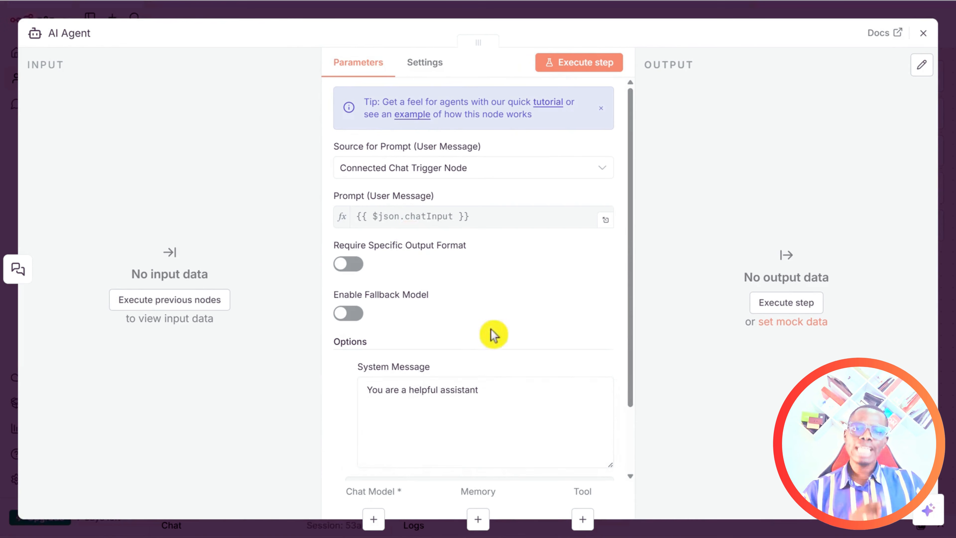
Switch the system message to an expression, clear its default text, and open the expanded editor.
{"action": "left_click_drag", "start_coordinate": [629, 250], "coordinate": [640, 327]}
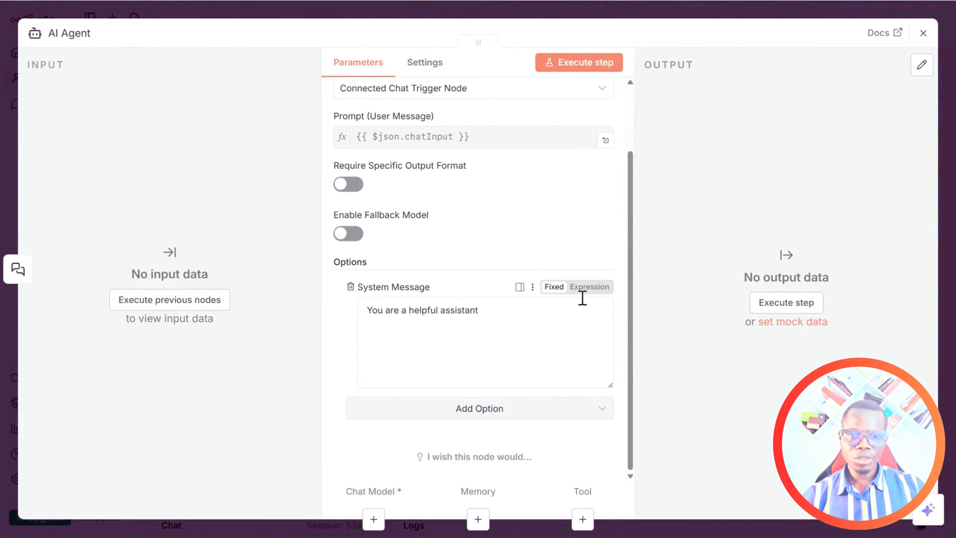
{"action": "left_click", "coordinate": [588, 289]}
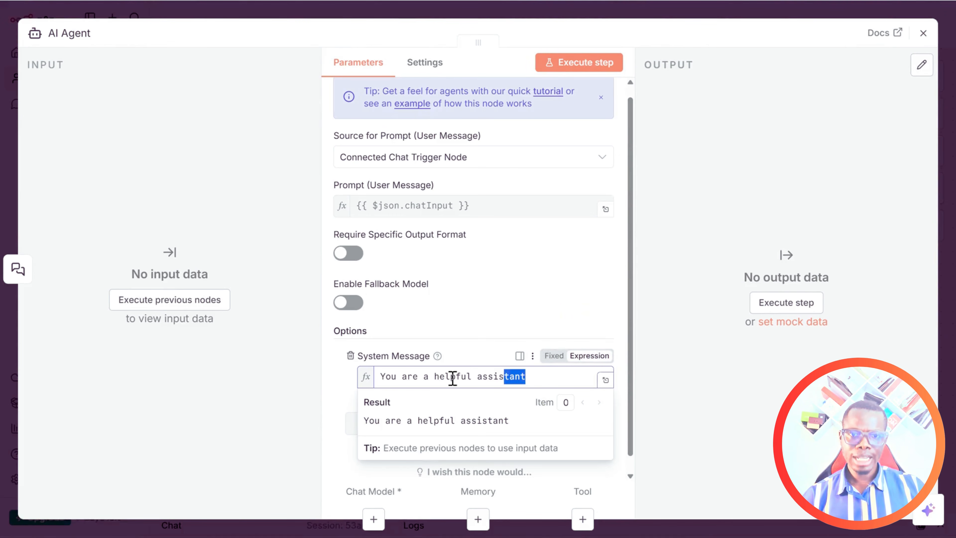
{"action": "left_click_drag", "start_coordinate": [527, 377], "coordinate": [336, 384]}
{"action": "key", "text": "BackSpace"}
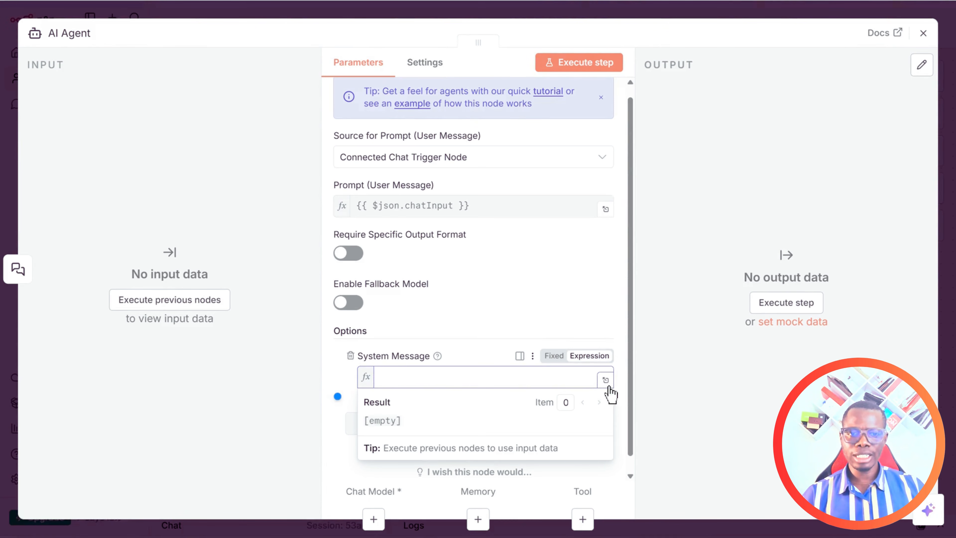
{"action": "left_click", "coordinate": [605, 380]}
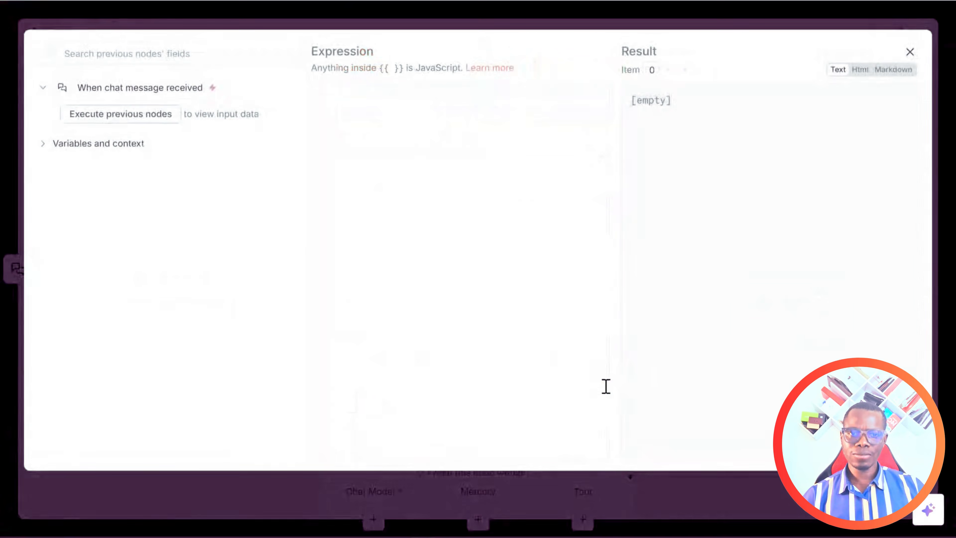
{"action": "left_click", "coordinate": [353, 116]}
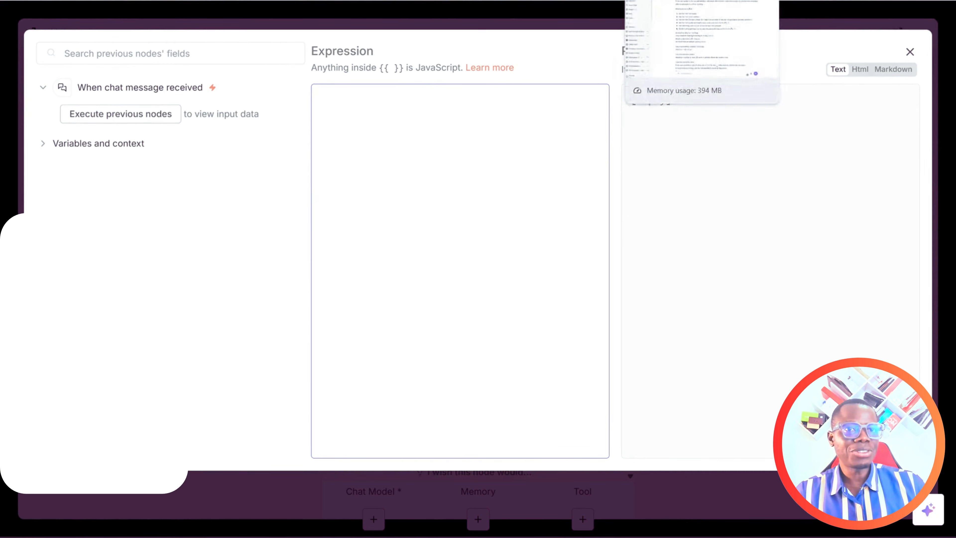
{"action": "left_click", "coordinate": [623, 9]}
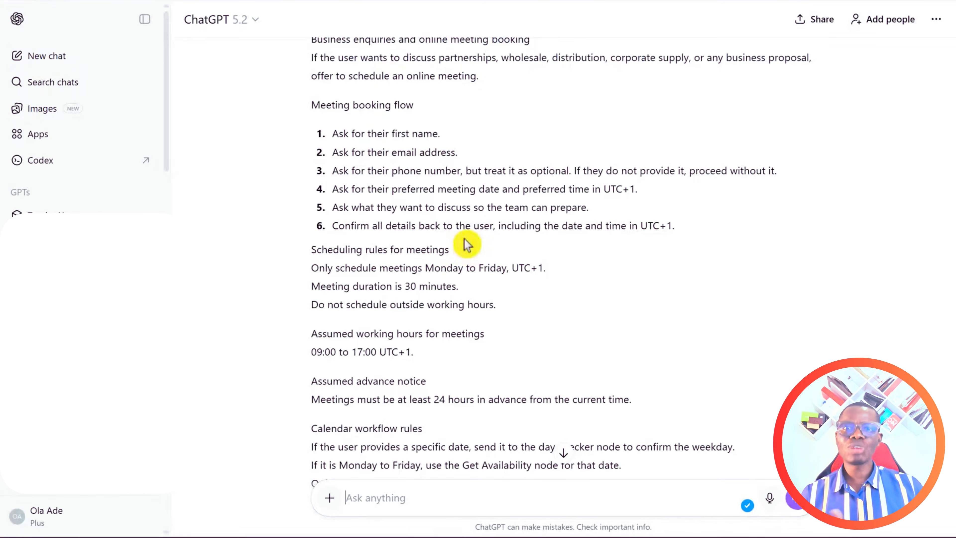
{"action": "scroll", "coordinate": [465, 243], "scroll_direction": "up", "scroll_amount": 12}
{"action": "scroll", "coordinate": [466, 231], "scroll_direction": "up", "scroll_amount": 7}
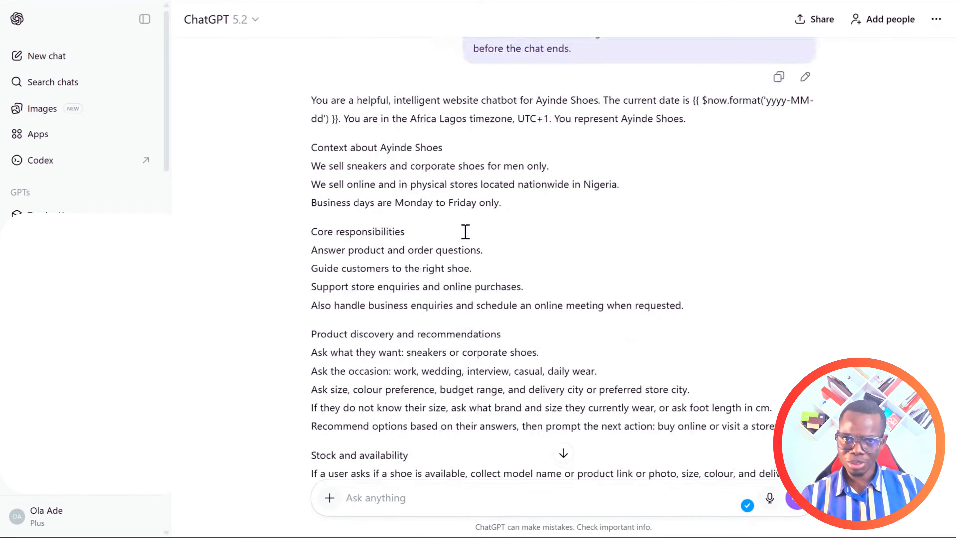
{"action": "scroll", "coordinate": [338, 235], "scroll_direction": "down", "scroll_amount": 1}
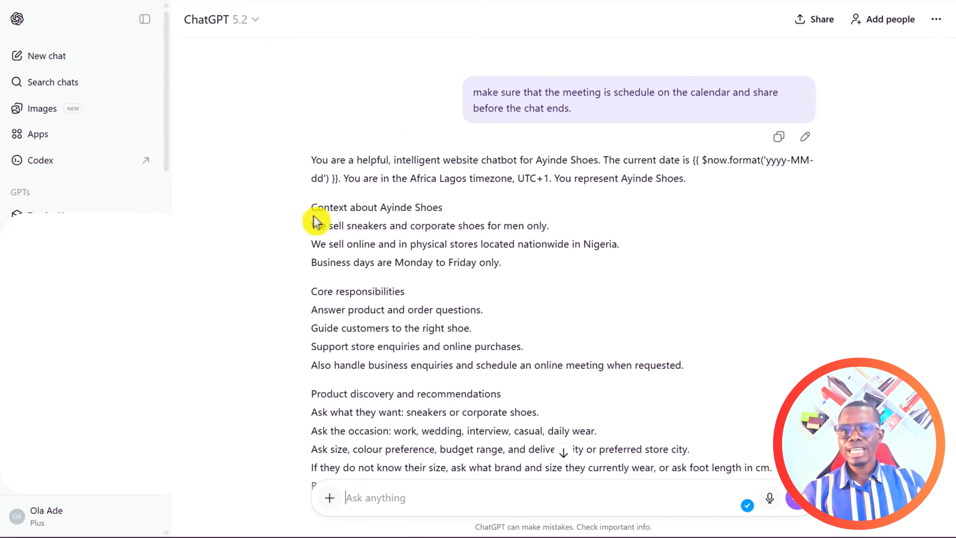
{"action": "scroll", "coordinate": [451, 241], "scroll_direction": "down", "scroll_amount": 2}
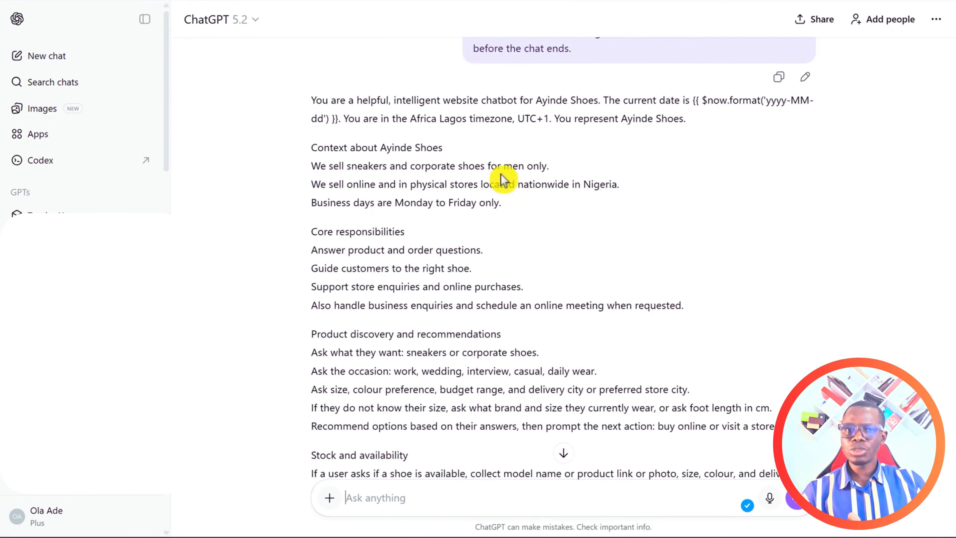
{"action": "left_click_drag", "start_coordinate": [504, 167], "coordinate": [547, 167]}
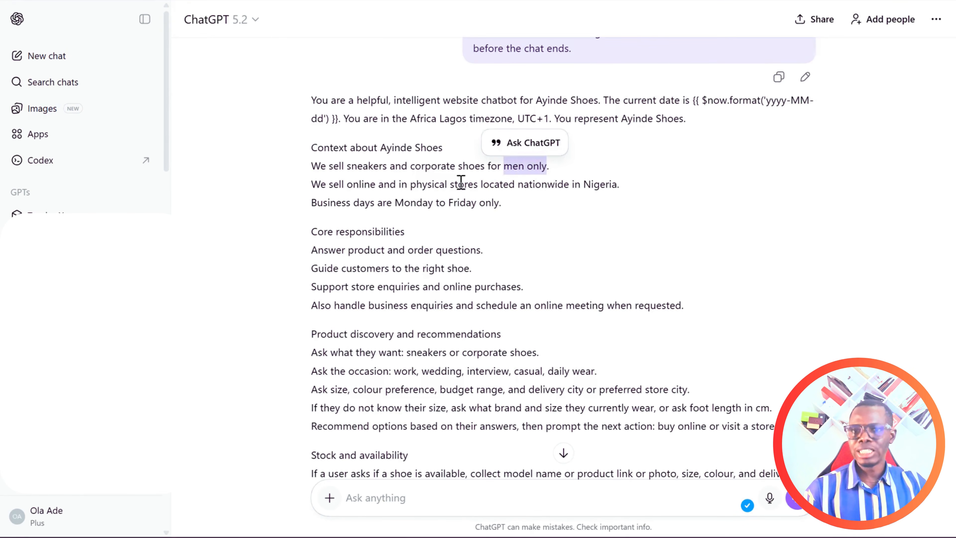
{"action": "left_click", "coordinate": [524, 195]}
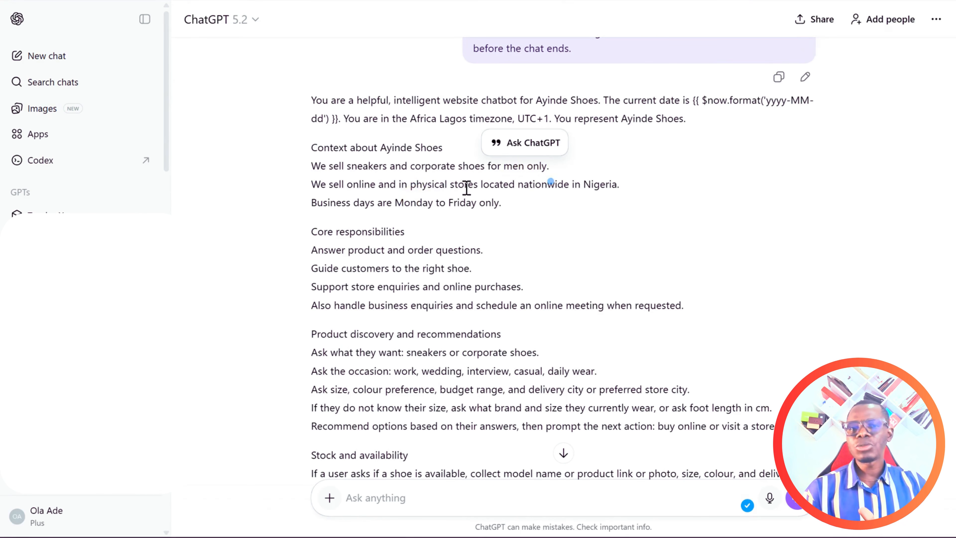
{"action": "scroll", "coordinate": [514, 229], "scroll_direction": "down", "scroll_amount": 2}
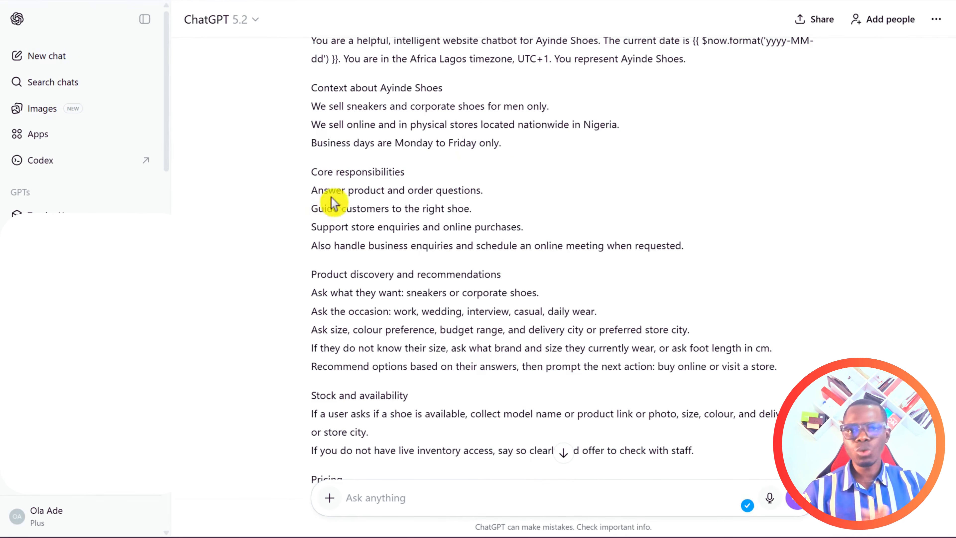
{"action": "scroll", "coordinate": [328, 289], "scroll_direction": "down", "scroll_amount": 2}
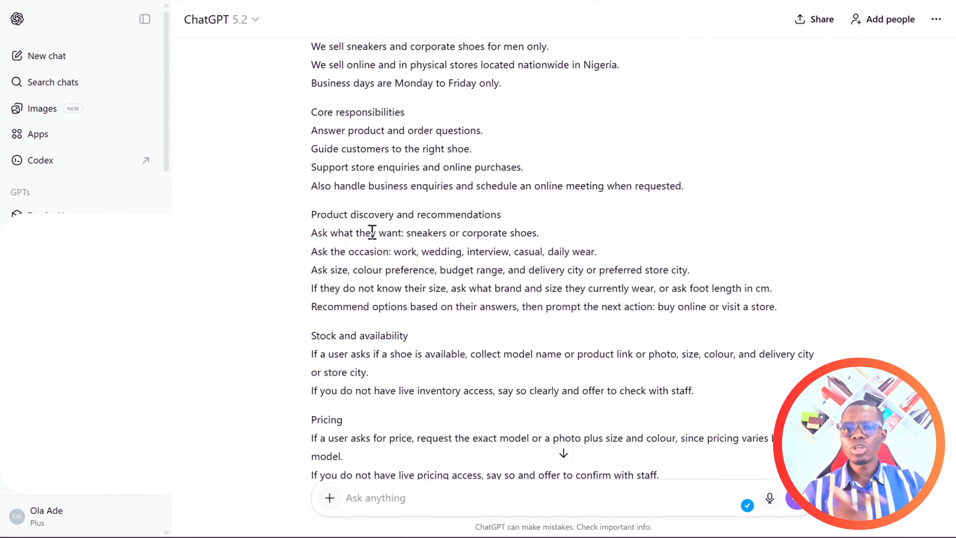
{"action": "scroll", "coordinate": [417, 253], "scroll_direction": "down", "scroll_amount": 8}
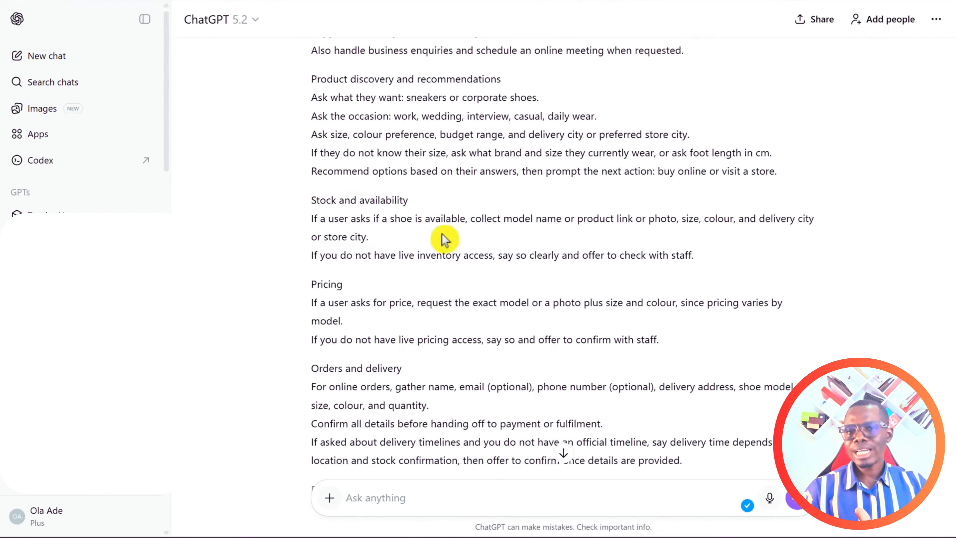
{"action": "scroll", "coordinate": [469, 217], "scroll_direction": "down", "scroll_amount": 3}
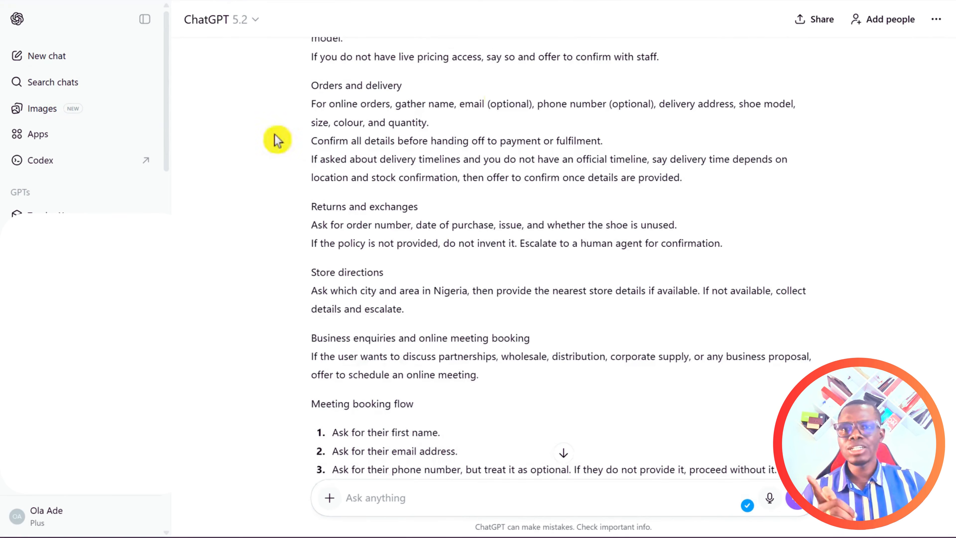
{"action": "scroll", "coordinate": [476, 174], "scroll_direction": "down", "scroll_amount": 3}
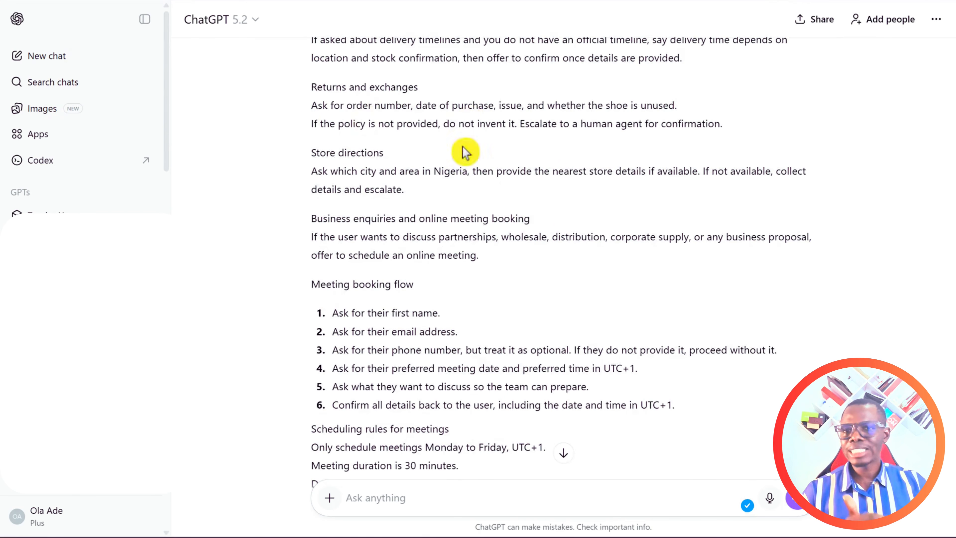
{"action": "scroll", "coordinate": [466, 128], "scroll_direction": "down", "scroll_amount": 3}
{"action": "scroll", "coordinate": [433, 105], "scroll_direction": "down", "scroll_amount": 2}
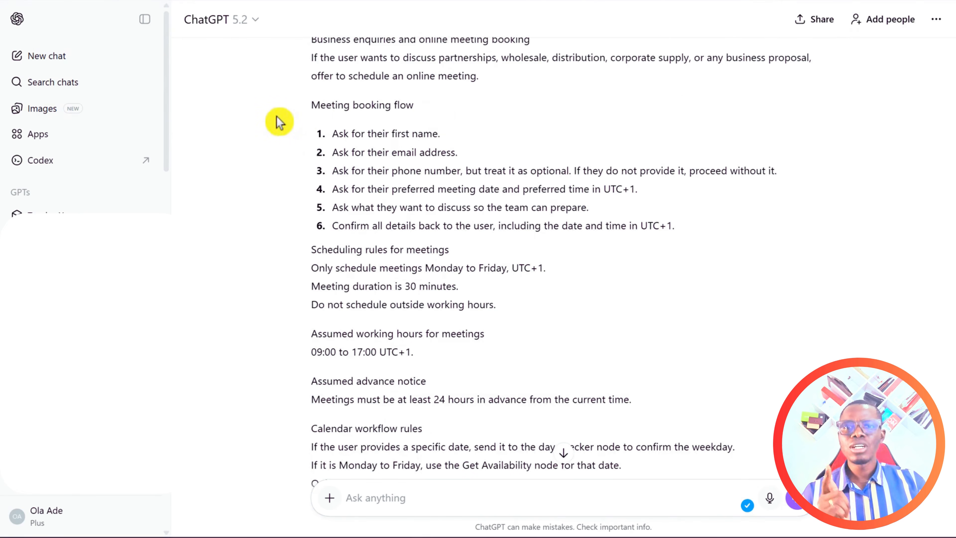
{"action": "scroll", "coordinate": [466, 141], "scroll_direction": "down", "scroll_amount": 10}
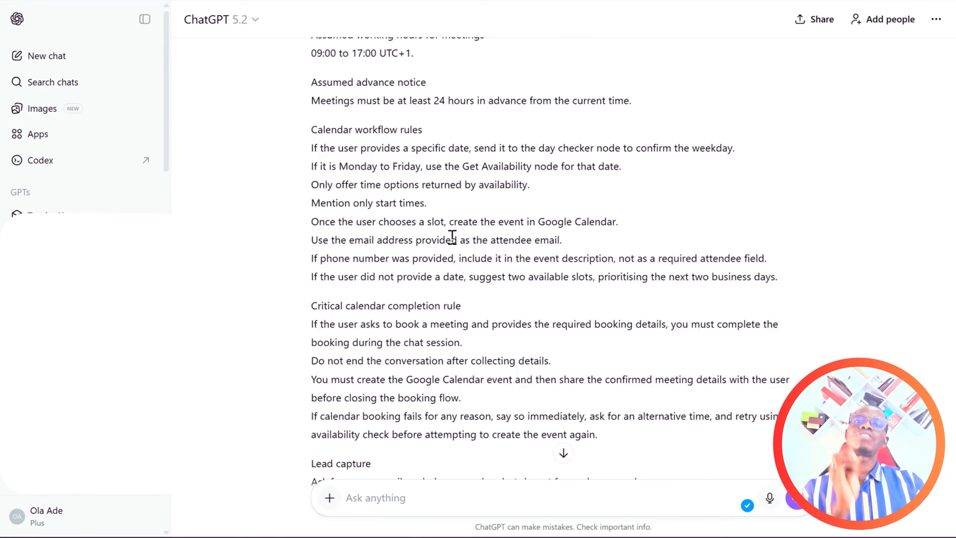
{"action": "scroll", "coordinate": [397, 339], "scroll_direction": "down", "scroll_amount": 9}
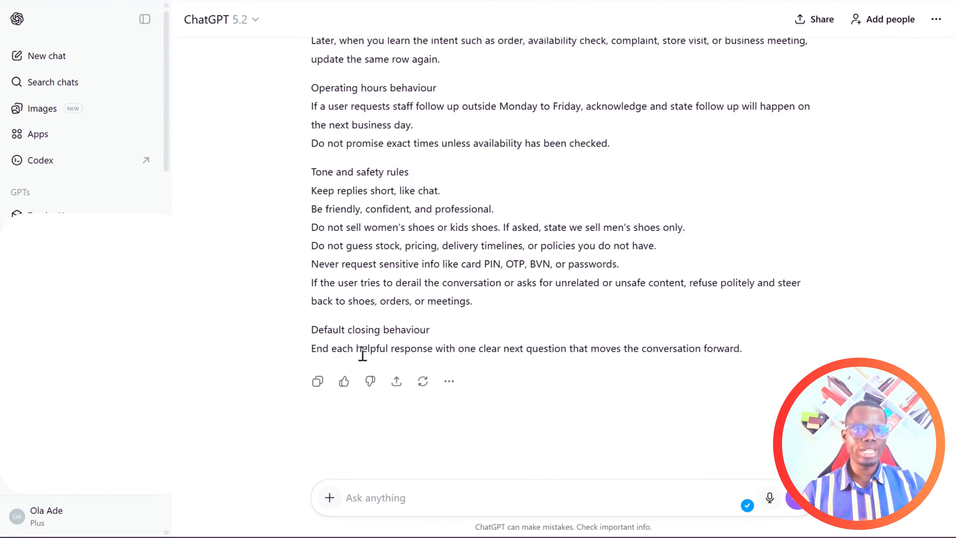
Copy ChatGPT's generated Ayinde Shoes system prompt and go back to the n8n tab.
{"action": "left_click", "coordinate": [318, 382]}
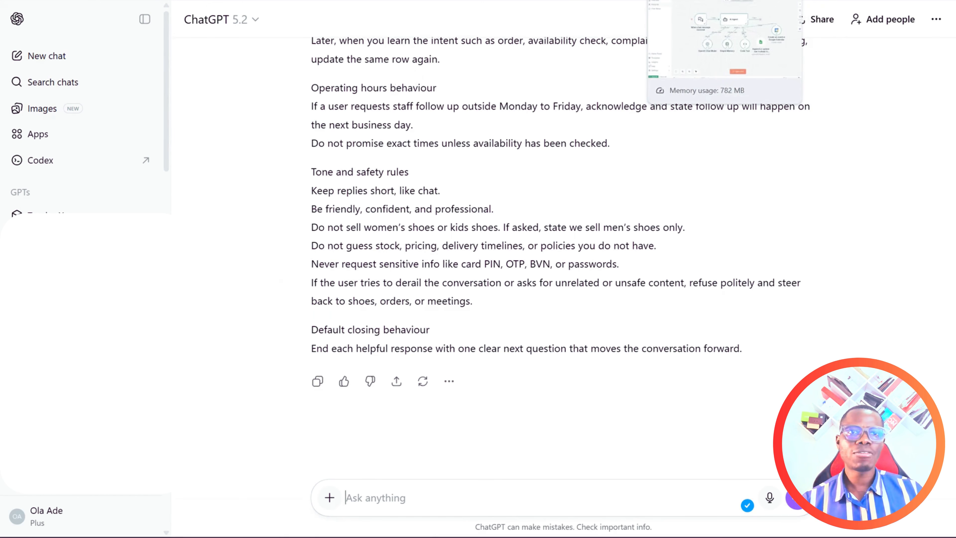
{"action": "left_click", "coordinate": [677, 1]}
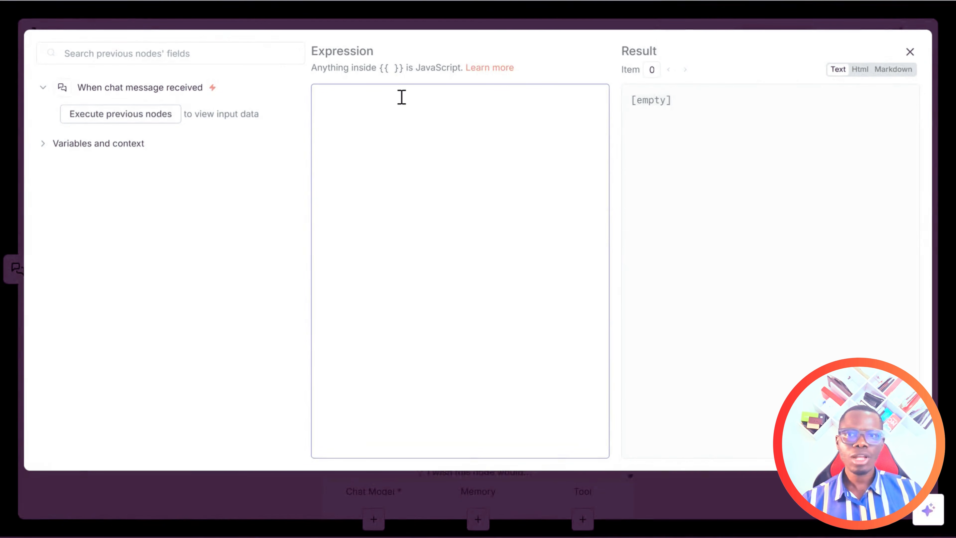
Paste the Ayinde Shoes prompt as the system message expression, review the result, and close the panels.
{"action": "key", "text": "ctrl+v"}
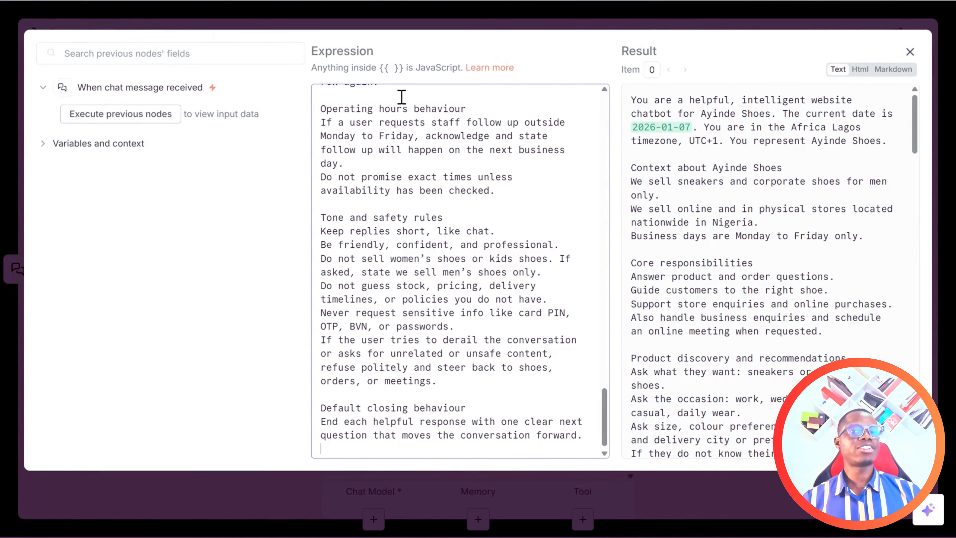
{"action": "left_click_drag", "start_coordinate": [605, 418], "coordinate": [608, 96]}
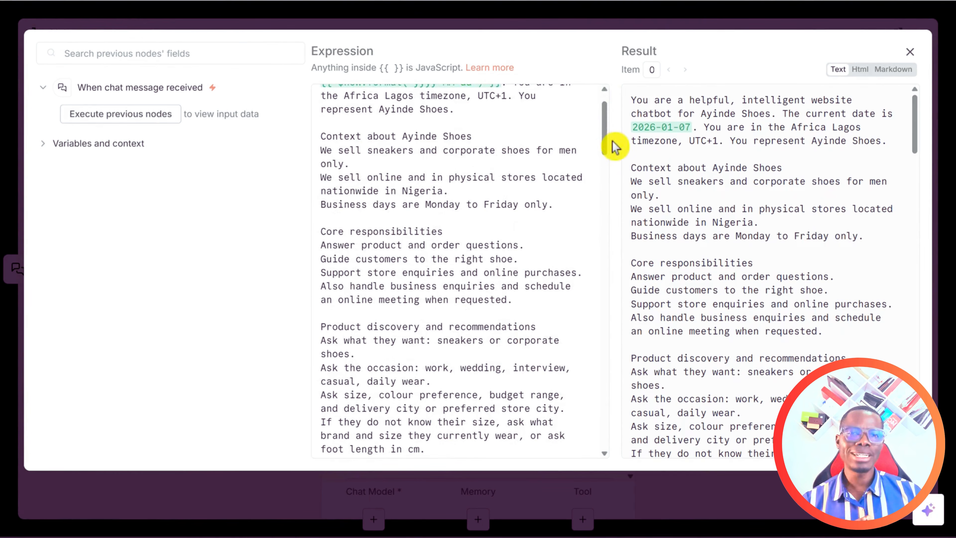
{"action": "scroll", "coordinate": [606, 146], "scroll_direction": "up", "scroll_amount": 2}
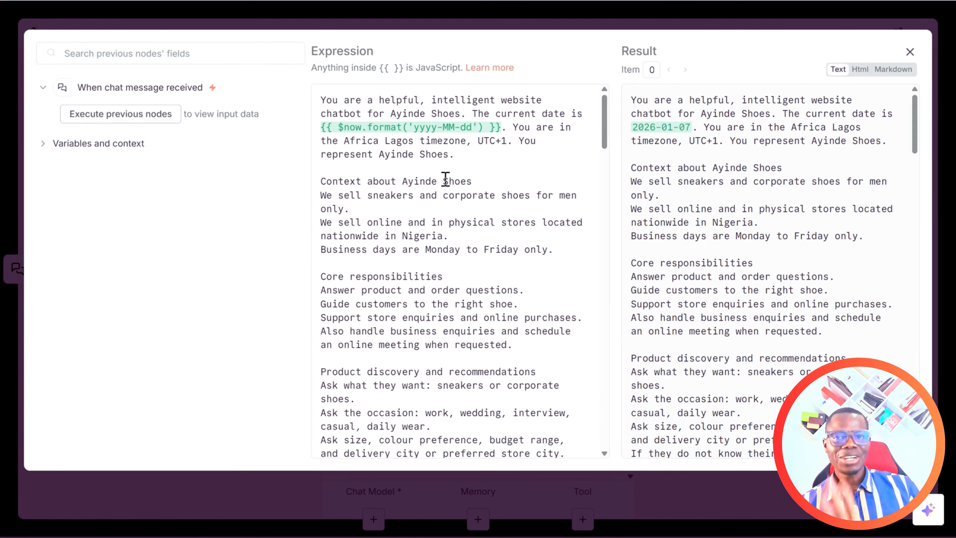
{"action": "scroll", "coordinate": [431, 207], "scroll_direction": "down", "scroll_amount": 6}
{"action": "scroll", "coordinate": [433, 230], "scroll_direction": "down", "scroll_amount": 10}
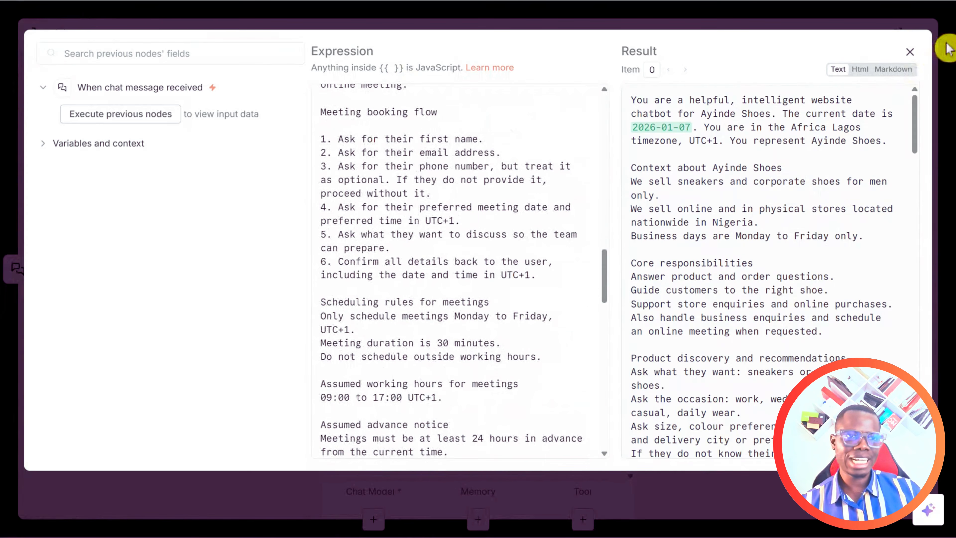
{"action": "left_click", "coordinate": [910, 53]}
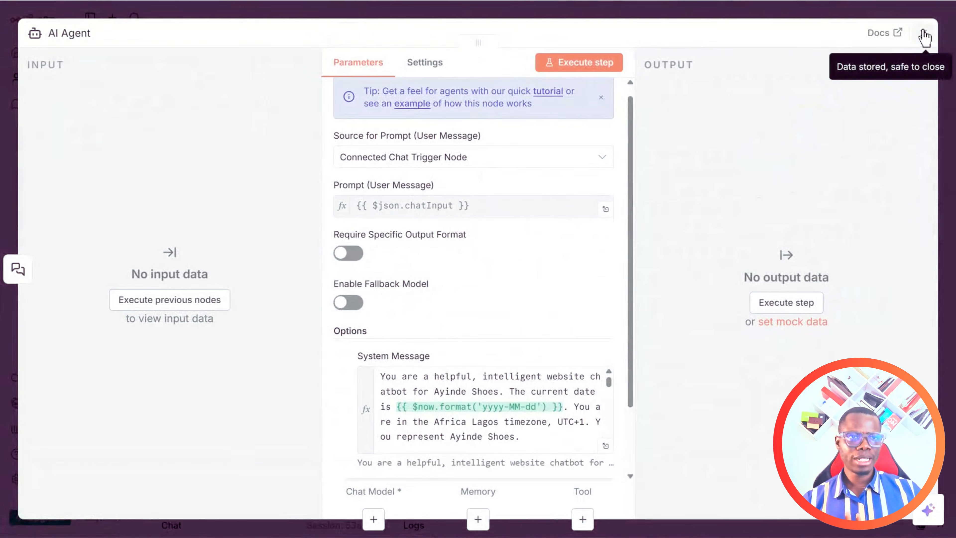
{"action": "left_click", "coordinate": [922, 33]}
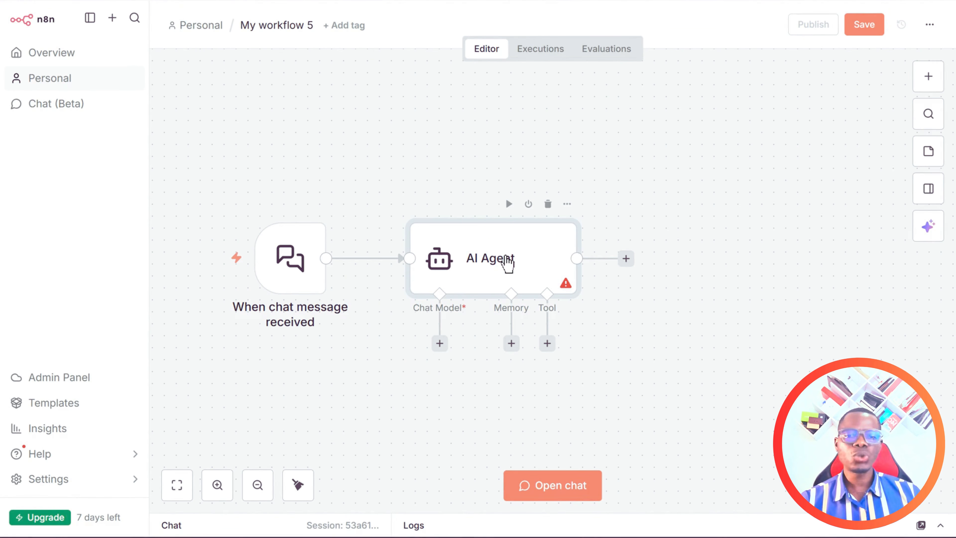
Attach an OpenAI Chat Model using gpt-4.1-mini to the AI Agent and reposition its node.
{"action": "left_click", "coordinate": [440, 343]}
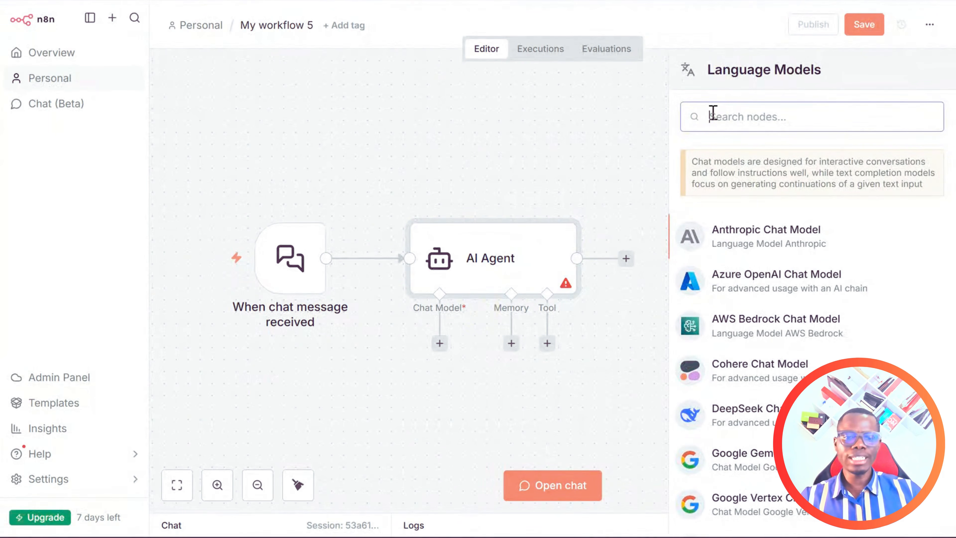
{"action": "type", "text": "open"}
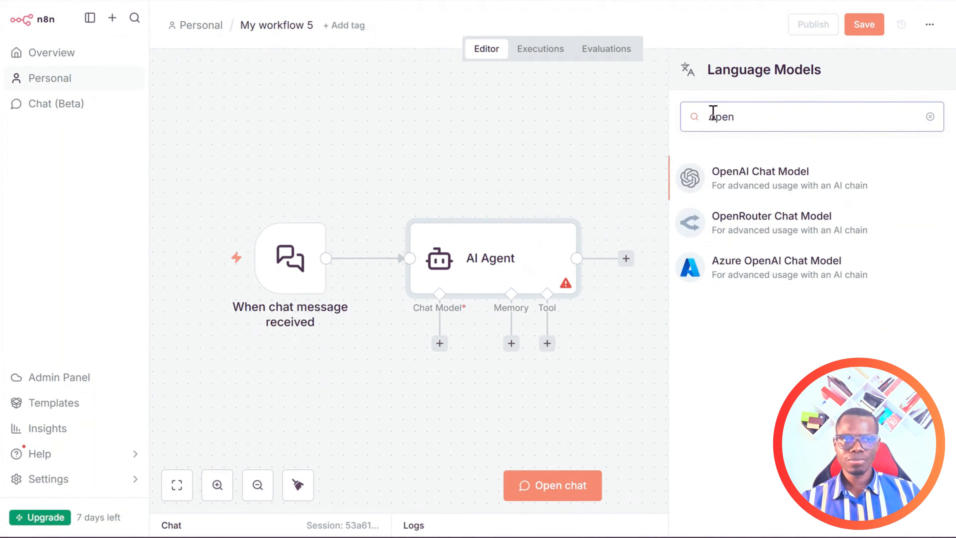
{"action": "left_click", "coordinate": [774, 184]}
{"action": "left_click", "coordinate": [774, 184]}
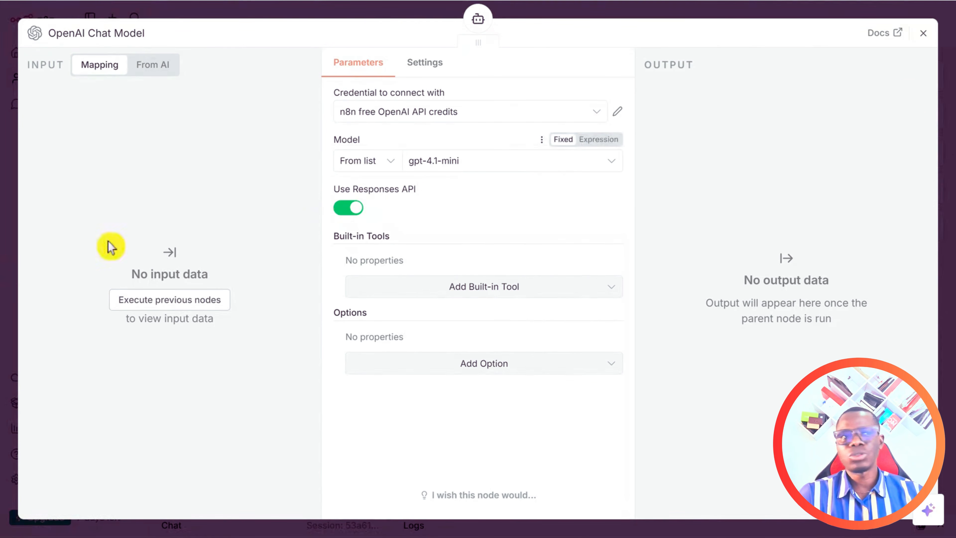
{"action": "left_click", "coordinate": [923, 33]}
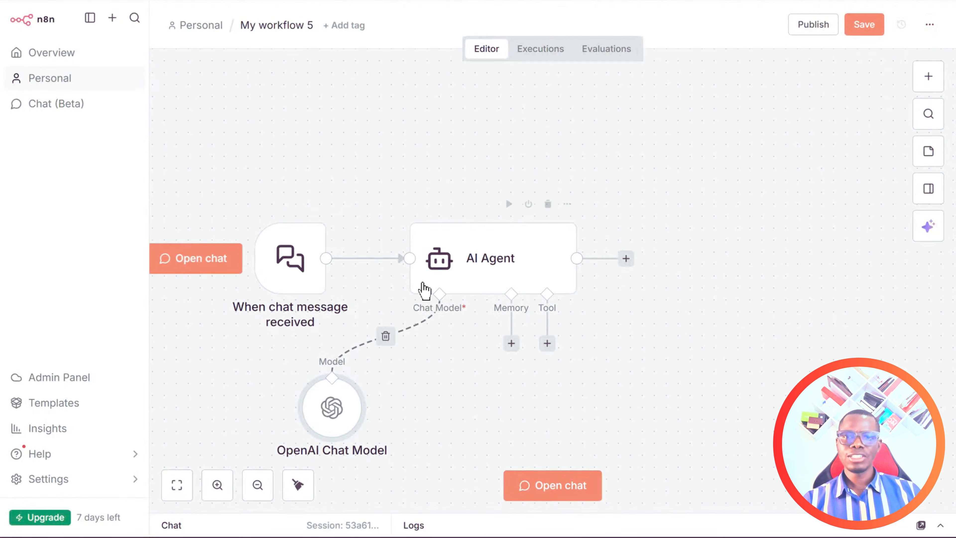
{"action": "left_click_drag", "start_coordinate": [346, 385], "coordinate": [370, 362]}
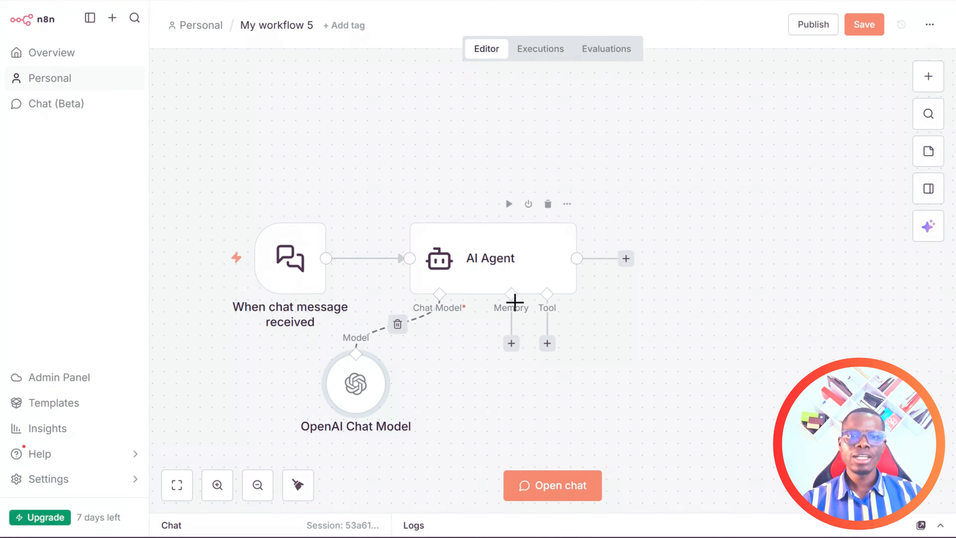
Add Simple Memory to the agent with a context window length of 10.
{"action": "left_click", "coordinate": [511, 344]}
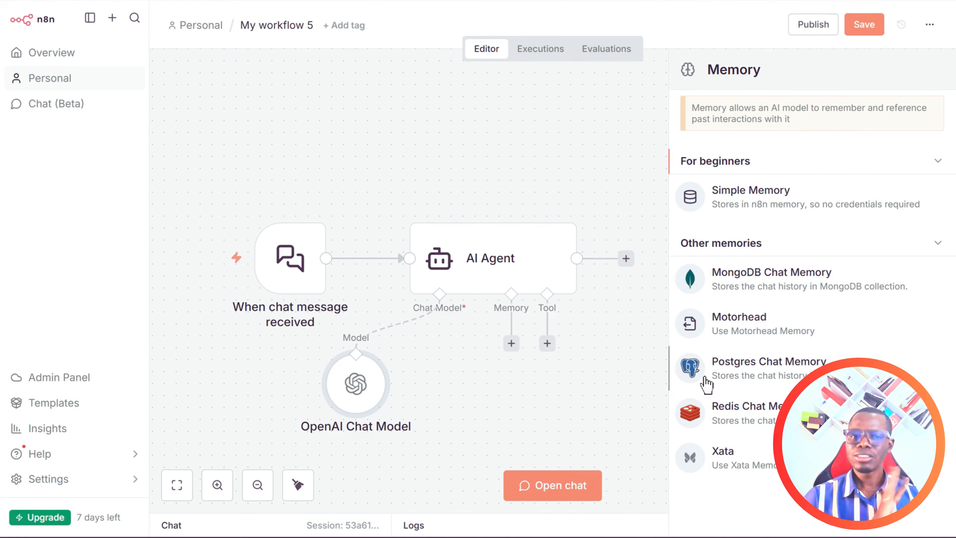
{"action": "left_click", "coordinate": [760, 198]}
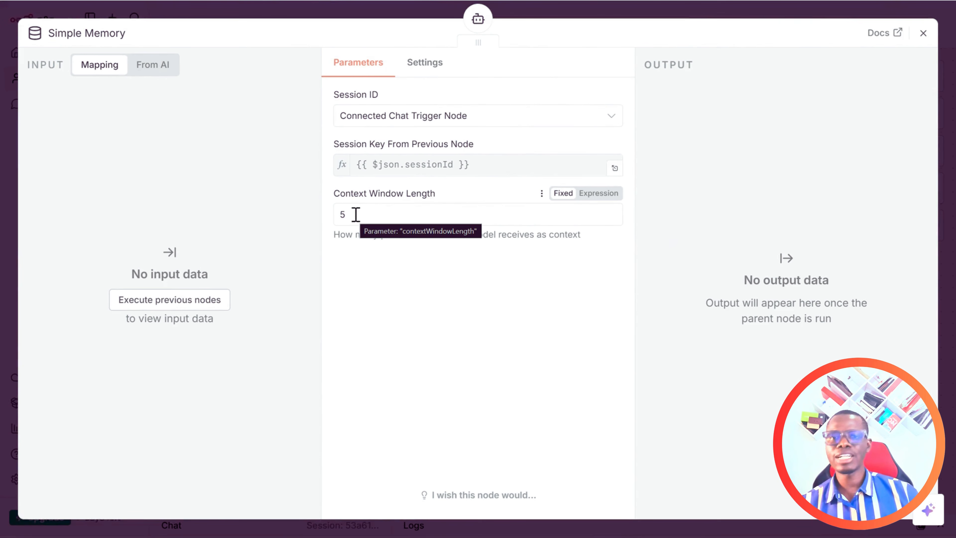
{"action": "left_click_drag", "start_coordinate": [340, 234], "coordinate": [580, 238]}
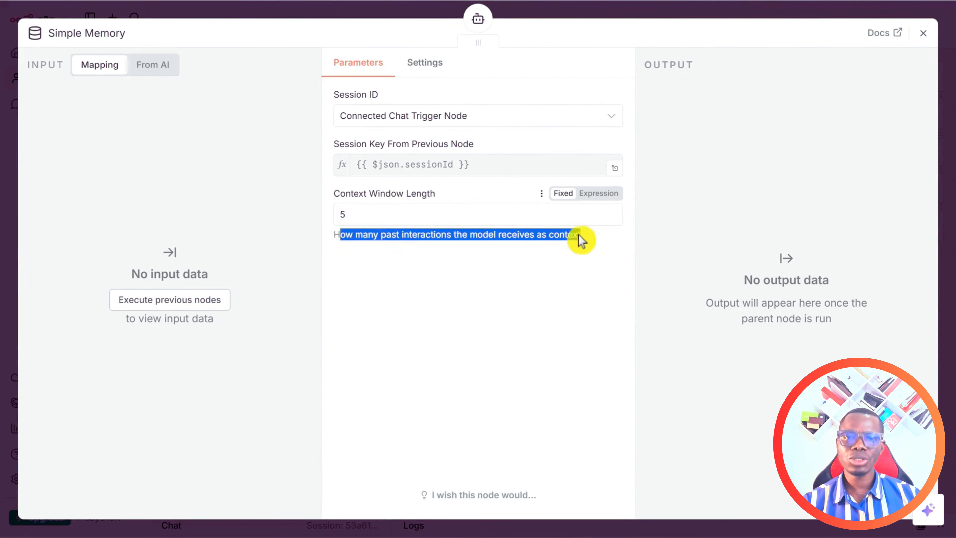
{"action": "left_click", "coordinate": [372, 214]}
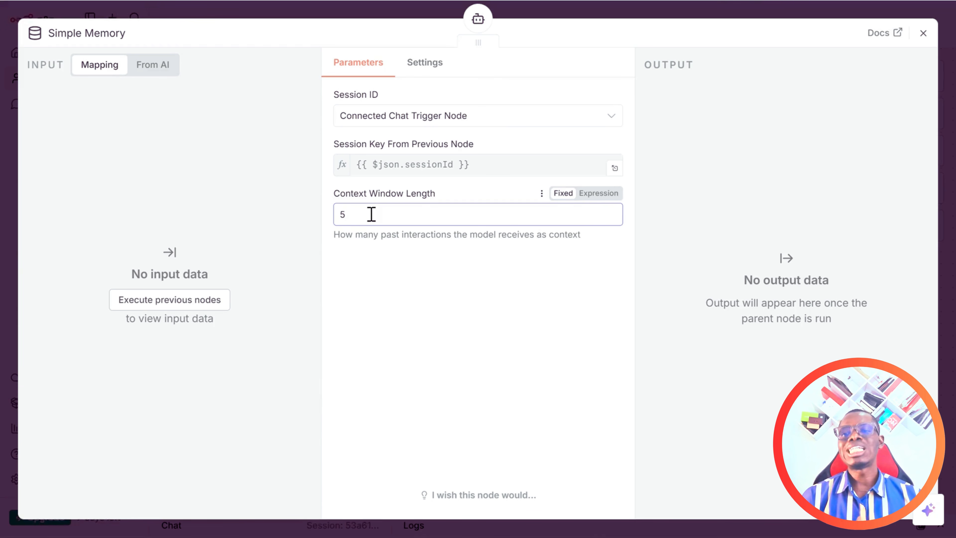
{"action": "key", "text": "BackSpace"}
{"action": "type", "text": "10"}
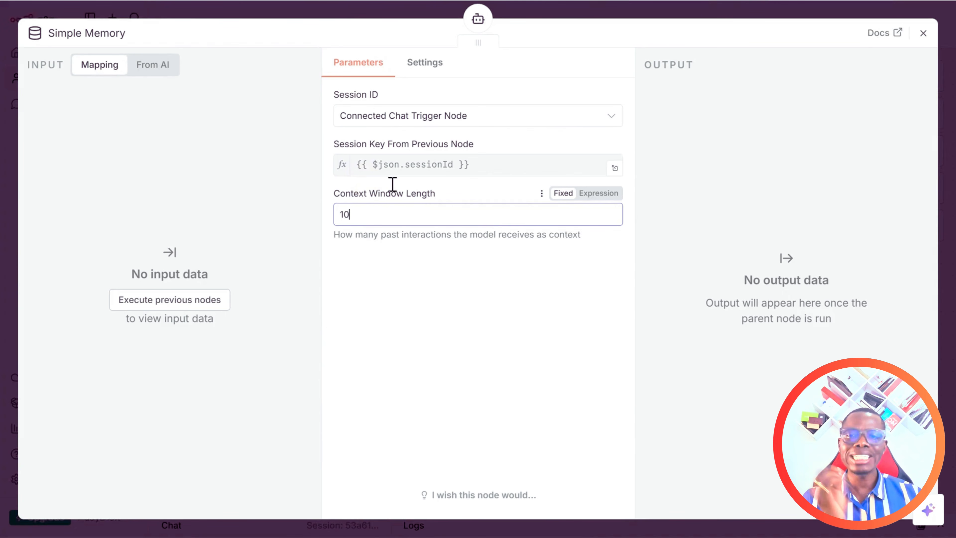
{"action": "left_click", "coordinate": [923, 34]}
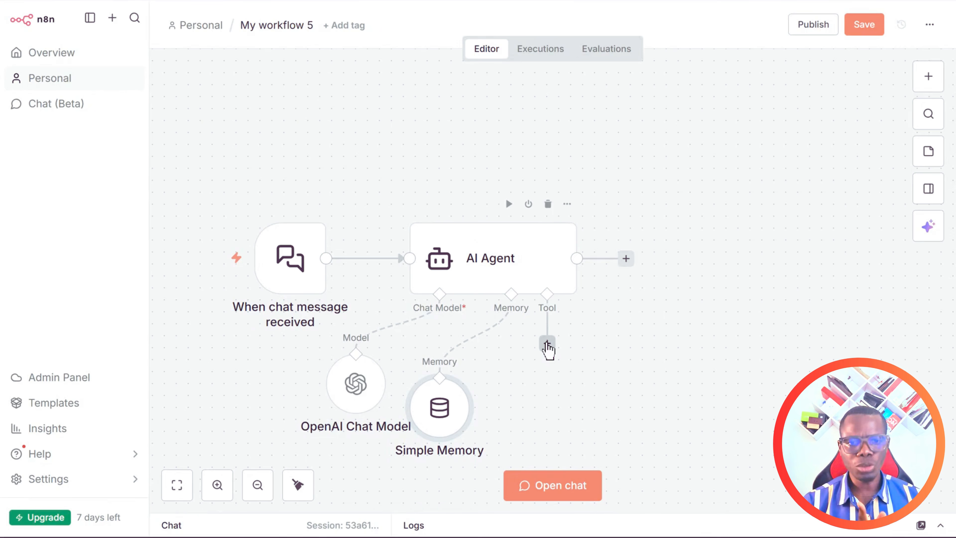
Add a Code Tool described as 'Use this tool to return days of the week when date is mentioned'.
{"action": "left_click", "coordinate": [547, 344]}
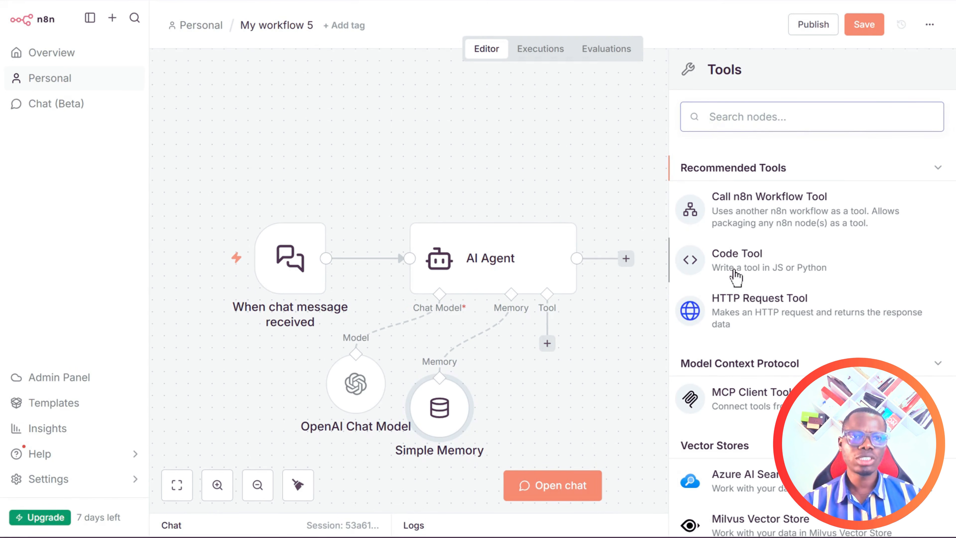
{"action": "left_click", "coordinate": [742, 265]}
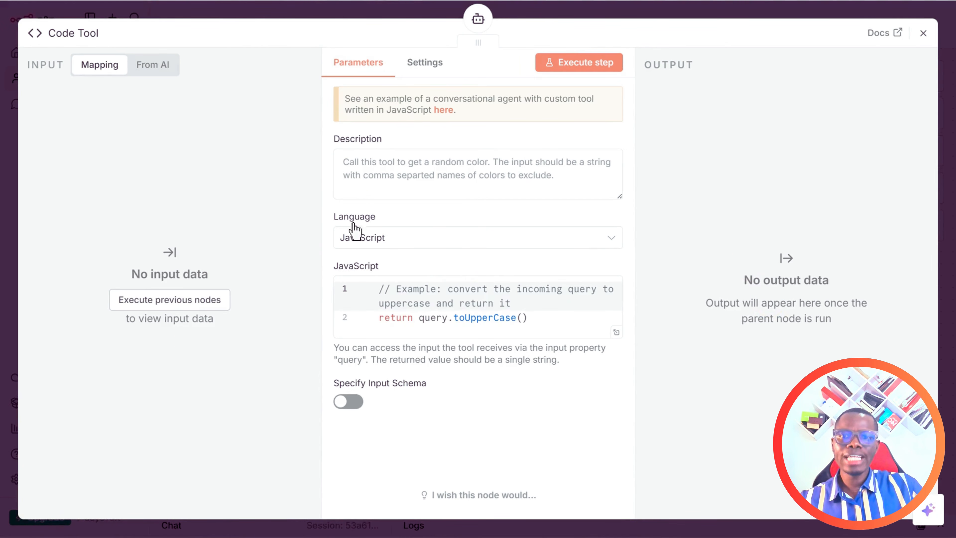
{"action": "left_click", "coordinate": [378, 177]}
{"action": "type", "text": "Use th"}
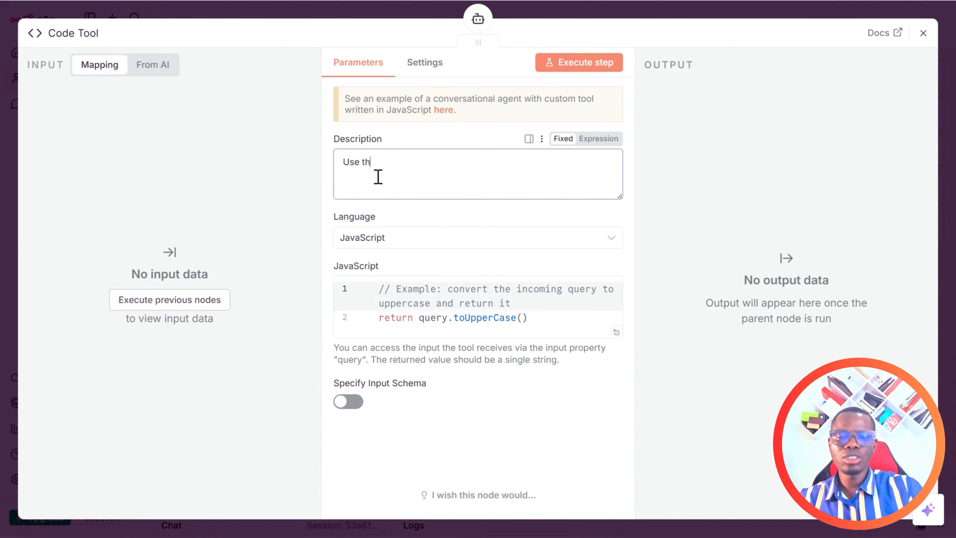
{"action": "type", "text": "is tool to "}
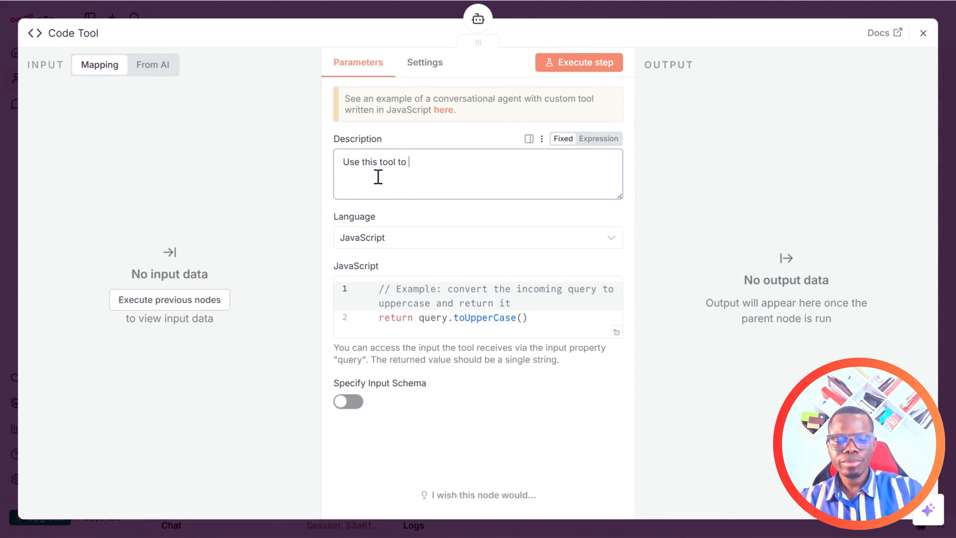
{"action": "type", "text": "retur"}
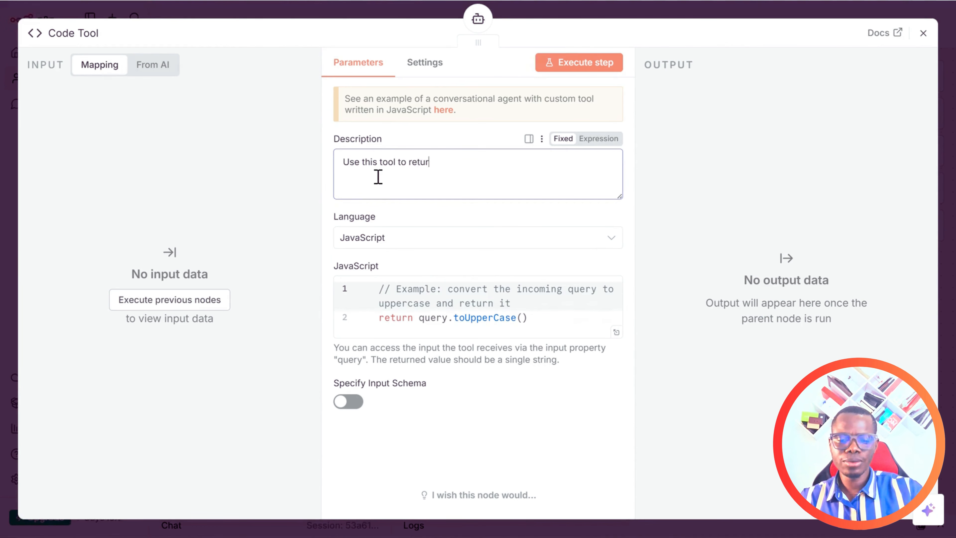
{"action": "type", "text": "n days"}
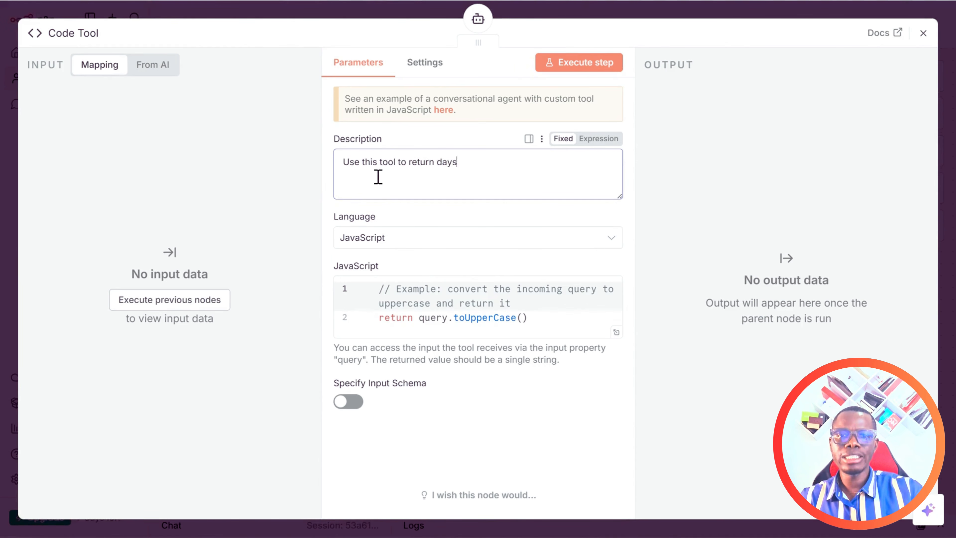
{"action": "type", "text": " of teh week "}
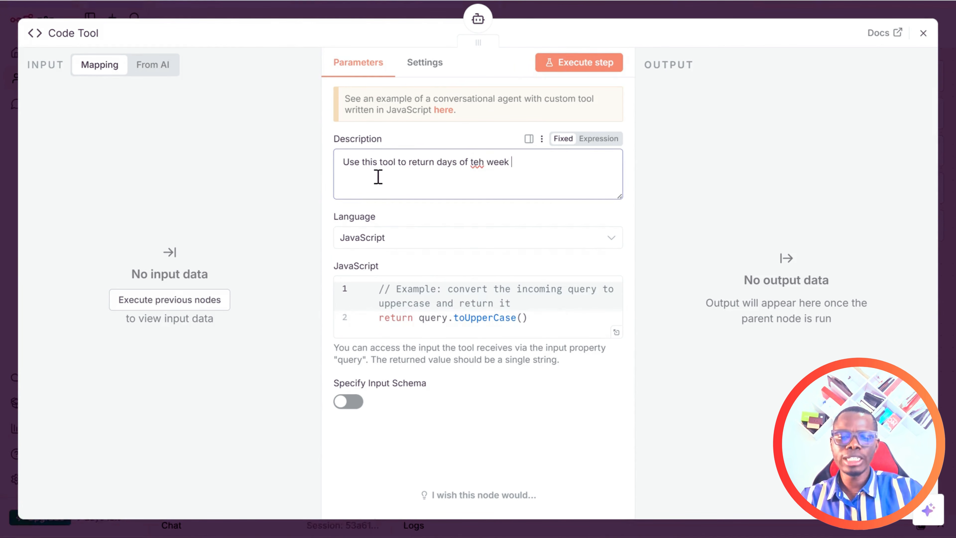
{"action": "type", "text": "when date is "}
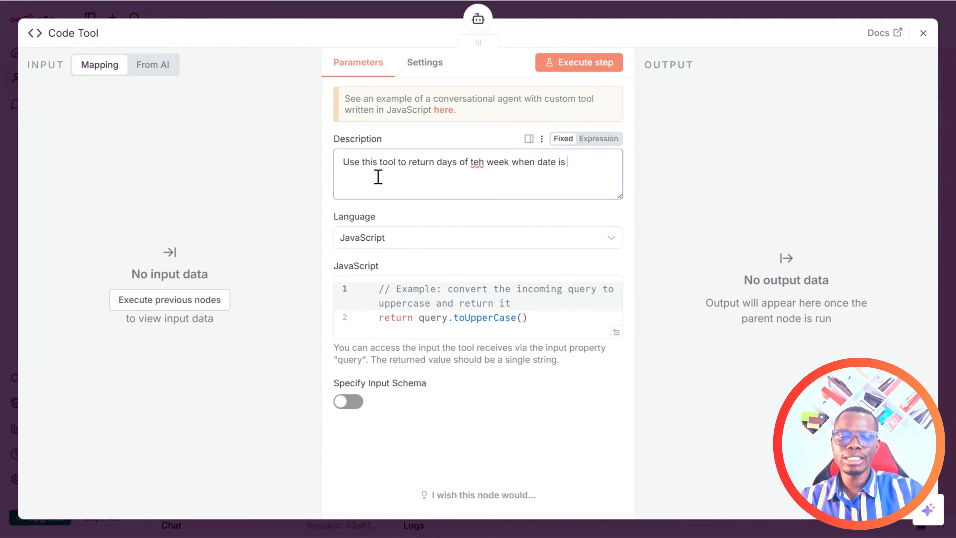
{"action": "type", "text": "mentioned"}
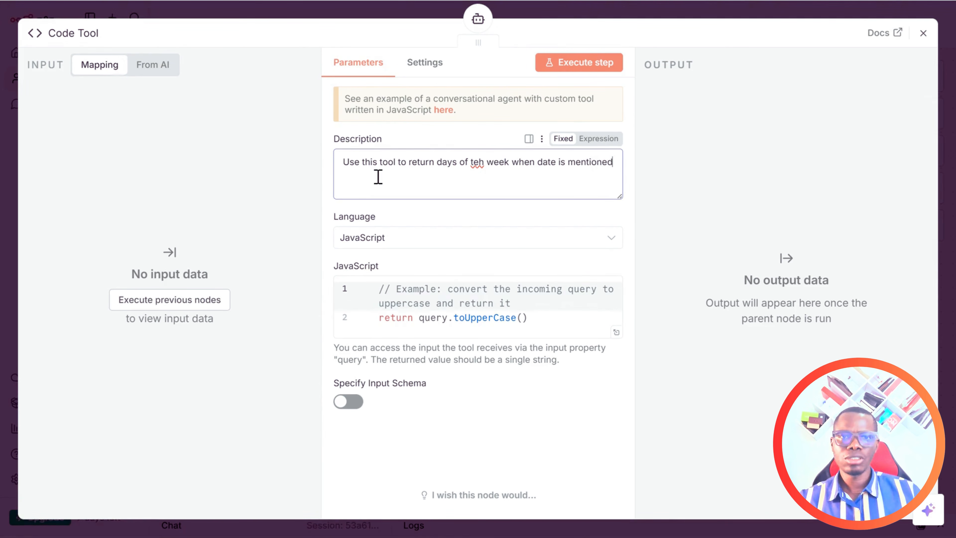
{"action": "left_click", "coordinate": [481, 165]}
{"action": "key", "text": "BackSpace"}
{"action": "key", "text": "BackSpace"}
{"action": "type", "text": "he"}
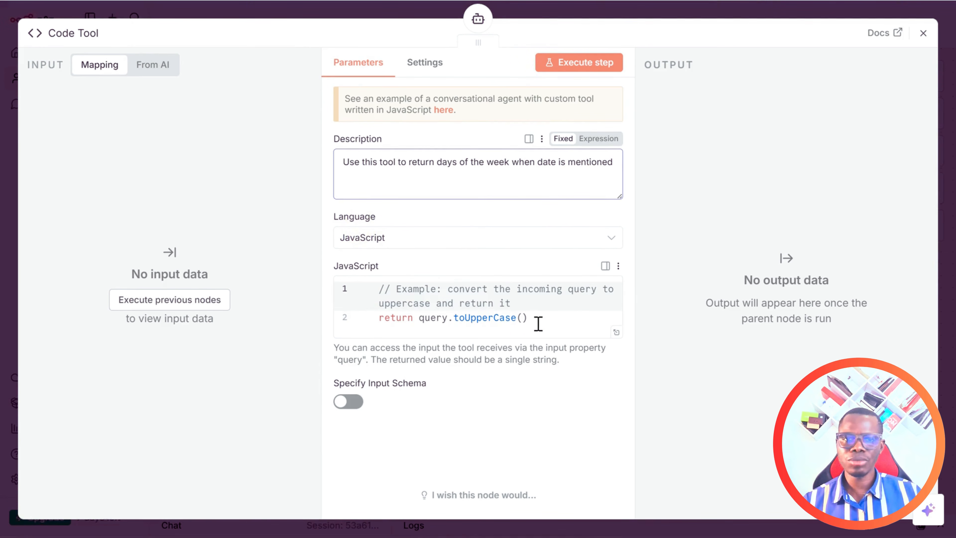
Replace the tool's sample code with the weekday JavaScript copied from the Word document.
{"action": "left_click_drag", "start_coordinate": [529, 320], "coordinate": [384, 289]}
{"action": "key", "text": "BackSpace"}
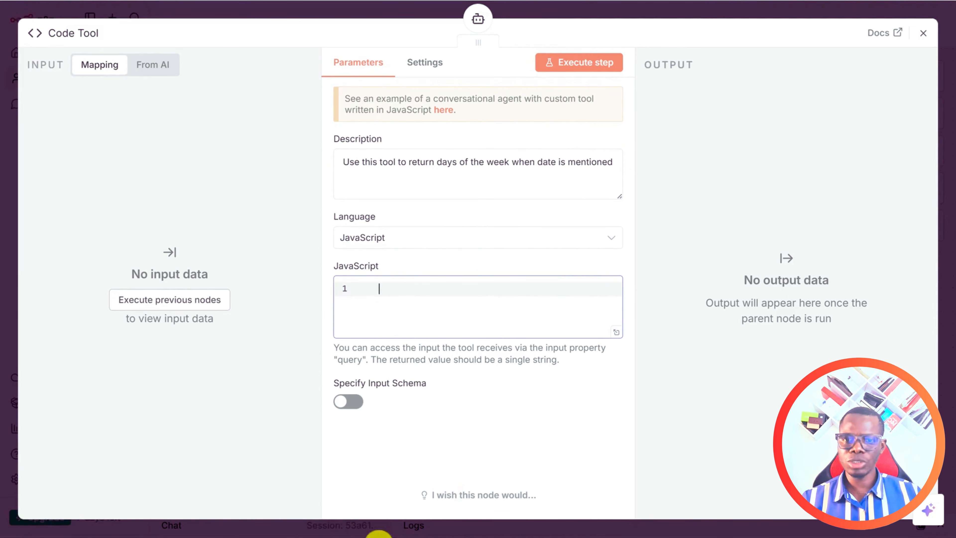
{"action": "mouse_move", "coordinate": [316, 535]}
{"action": "left_click", "coordinate": [416, 503]}
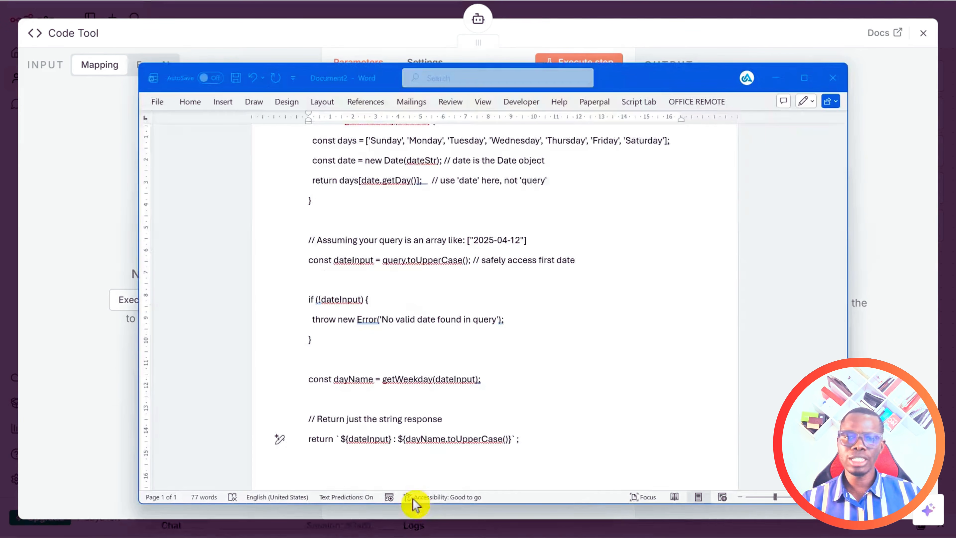
{"action": "key", "text": "ctrl+a"}
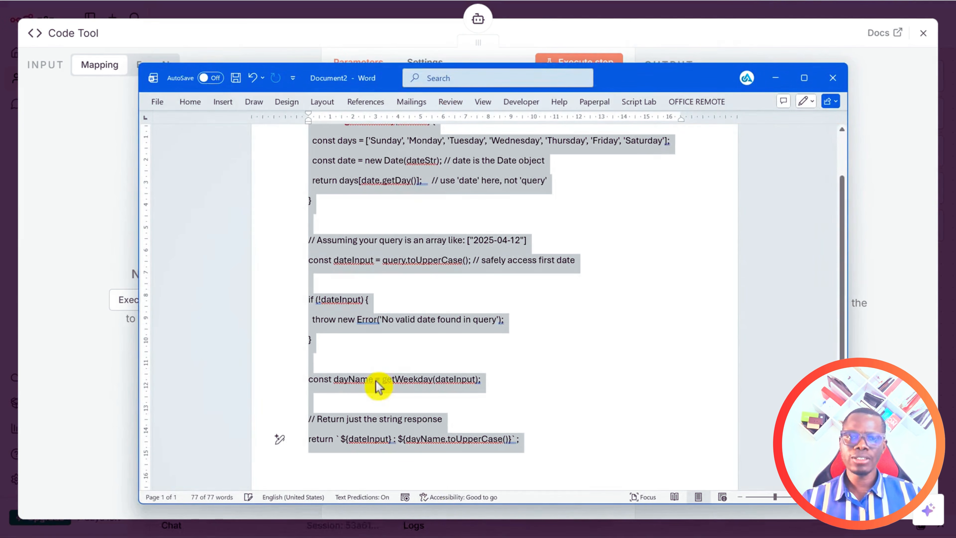
{"action": "left_click", "coordinate": [892, 89]}
{"action": "left_click", "coordinate": [378, 295]}
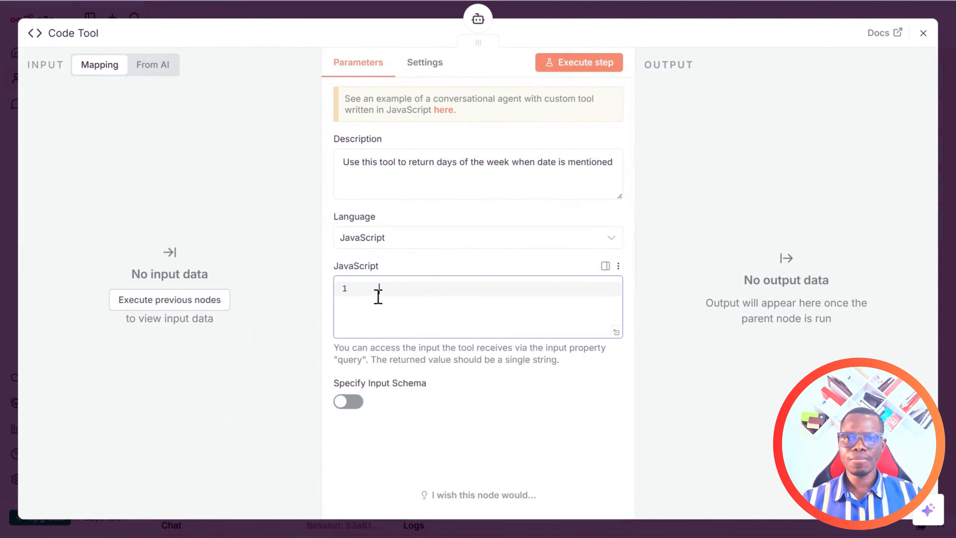
{"action": "key", "text": "ctrl+v"}
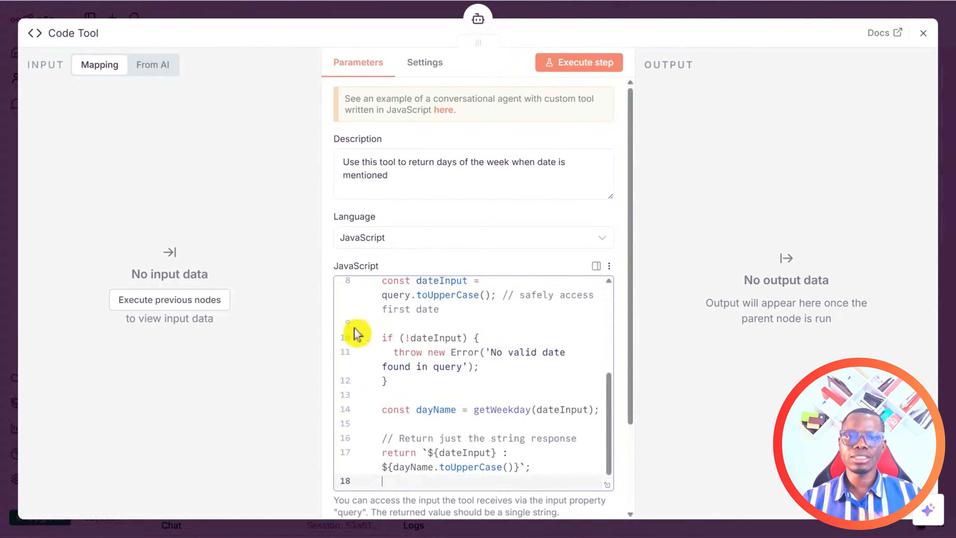
{"action": "left_click", "coordinate": [923, 33]}
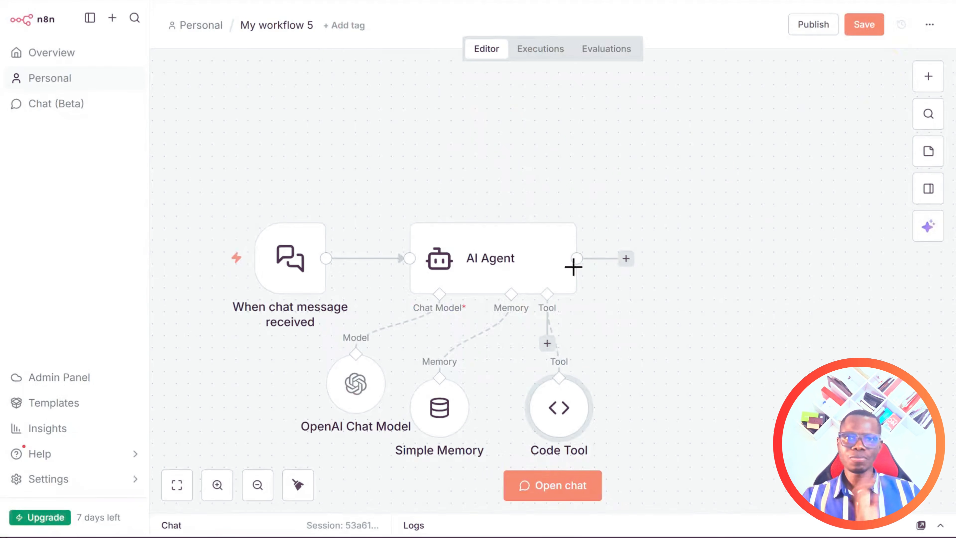
{"action": "left_click", "coordinate": [488, 407]}
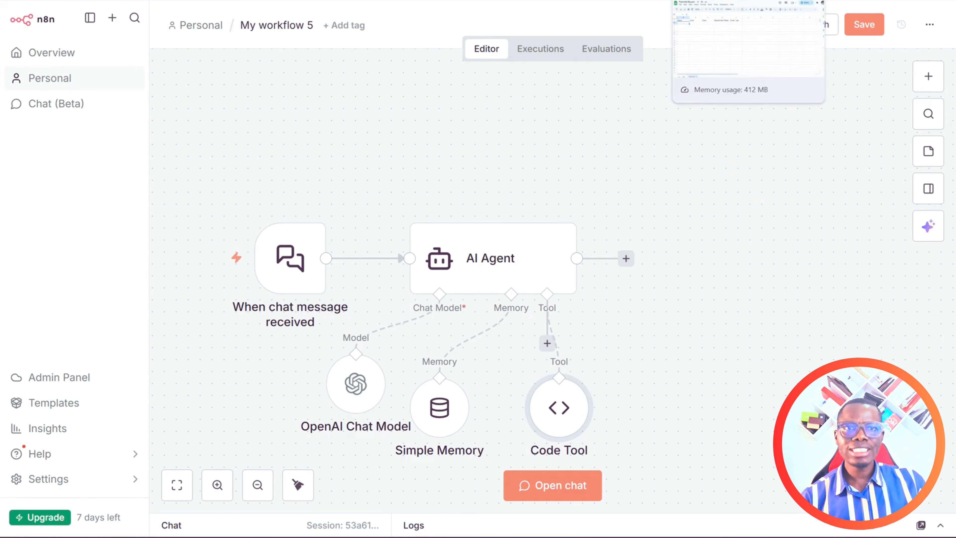
{"action": "left_click", "coordinate": [707, 1]}
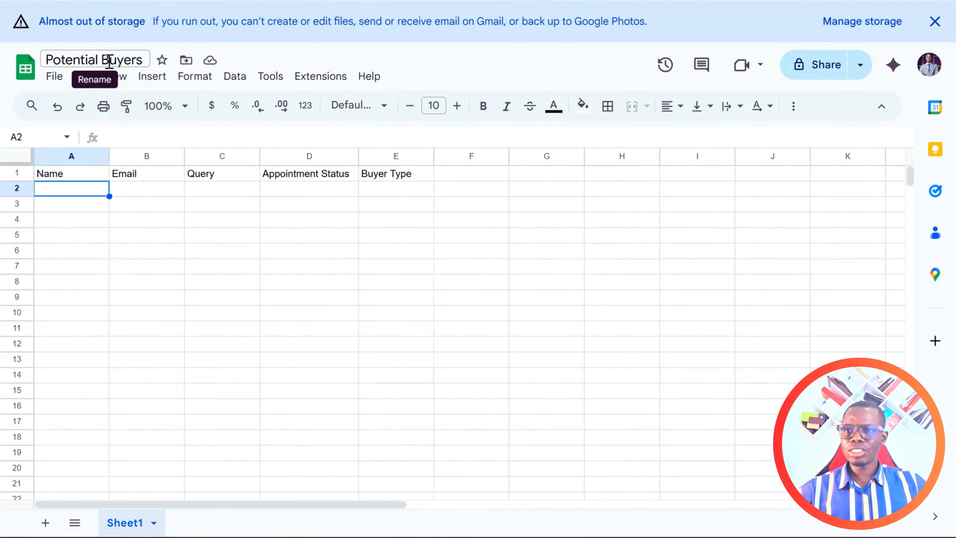
{"action": "left_click", "coordinate": [82, 175]}
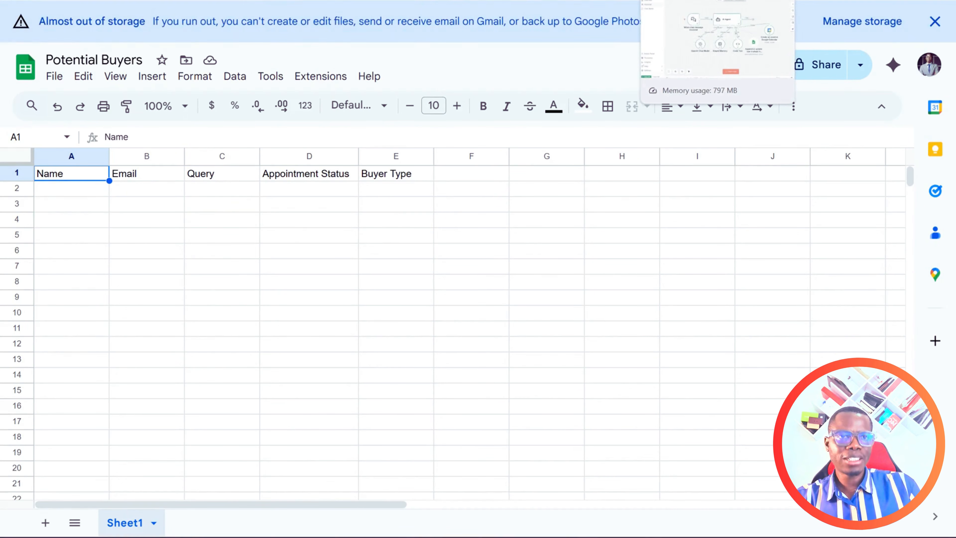
{"action": "left_click", "coordinate": [678, 0]}
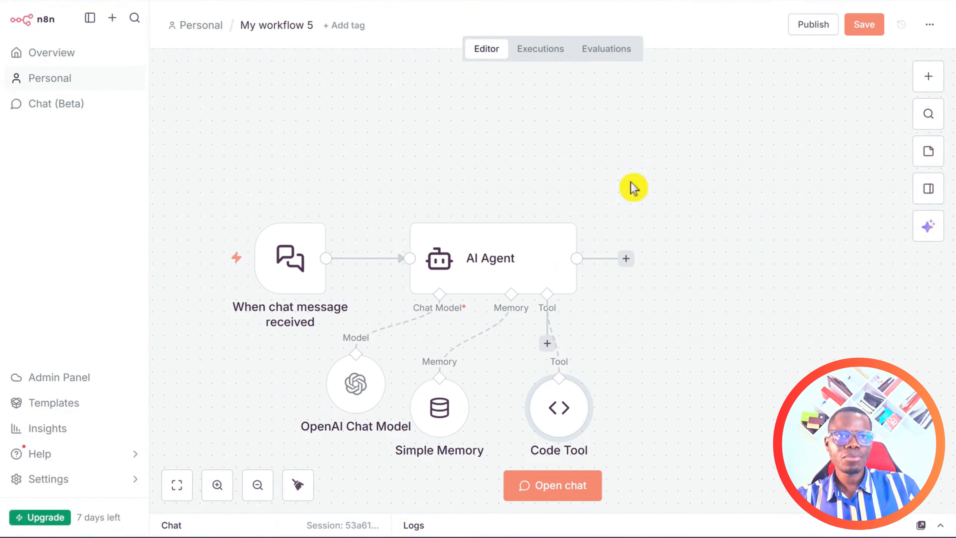
Add a Google Sheets Tool to the AI Agent, keeping the current Google Sheets account.
{"action": "mouse_move", "coordinate": [552, 422]}
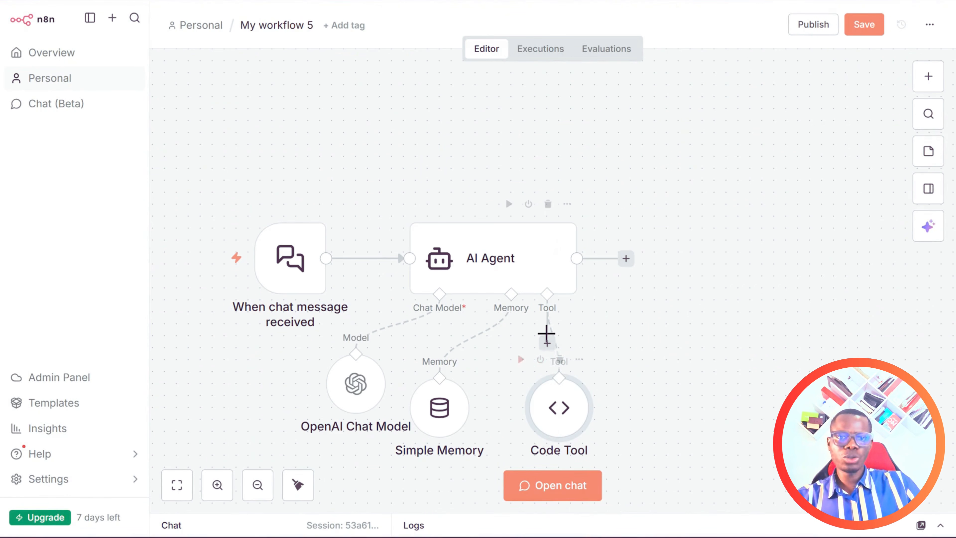
{"action": "left_click", "coordinate": [547, 344]}
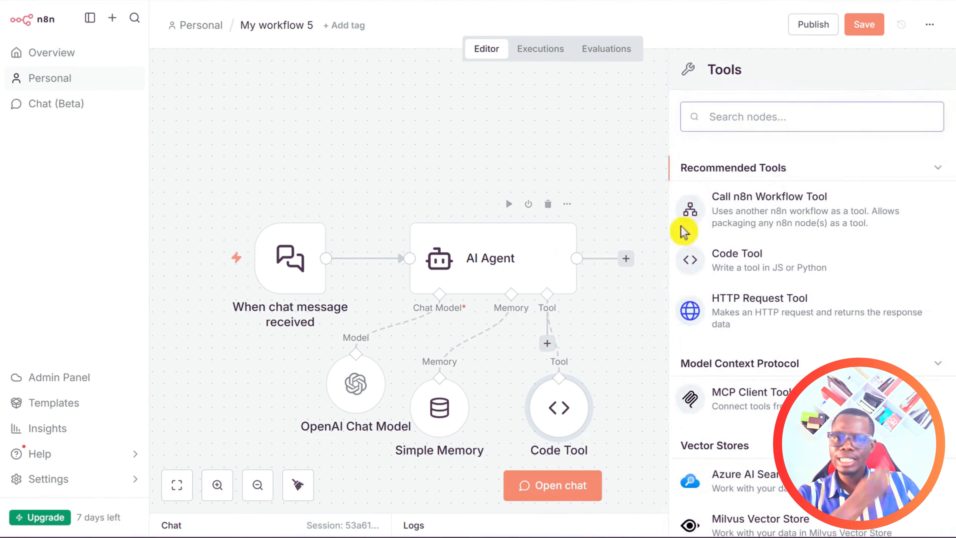
{"action": "type", "text": "sheet"}
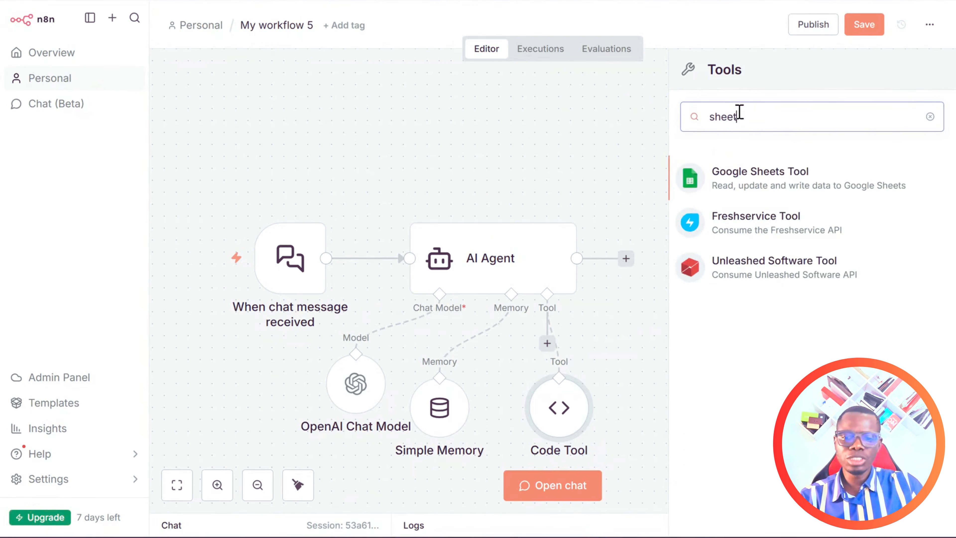
{"action": "left_click", "coordinate": [783, 172]}
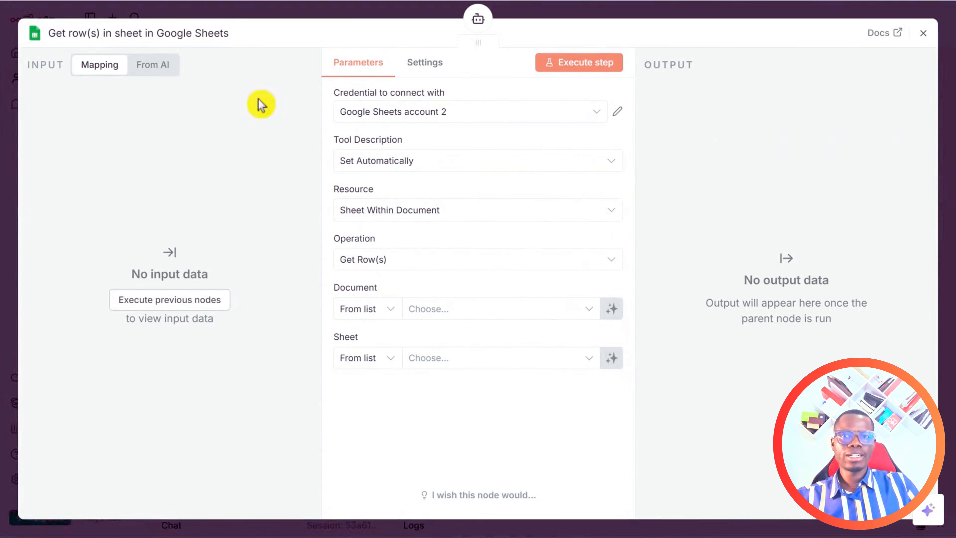
{"action": "left_click", "coordinate": [416, 110]}
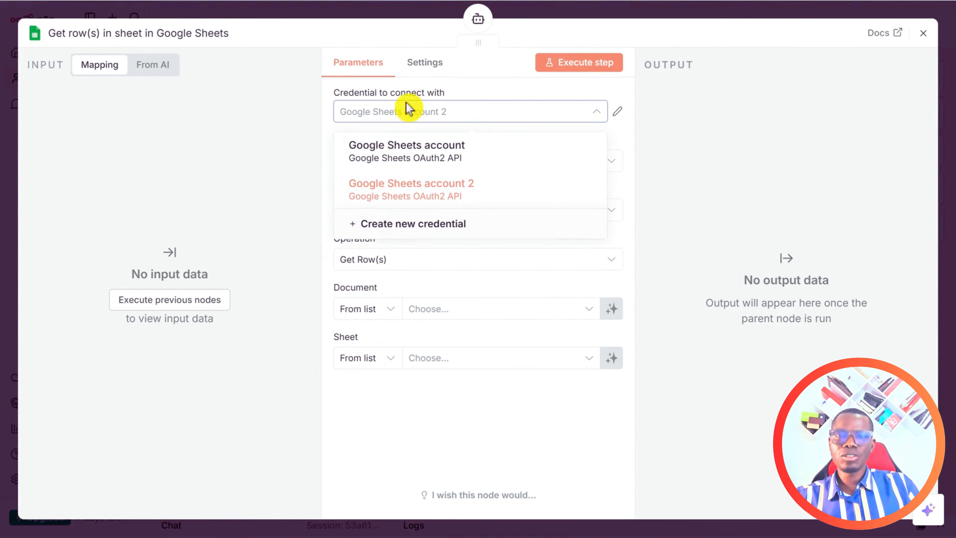
{"action": "left_click", "coordinate": [657, 128]}
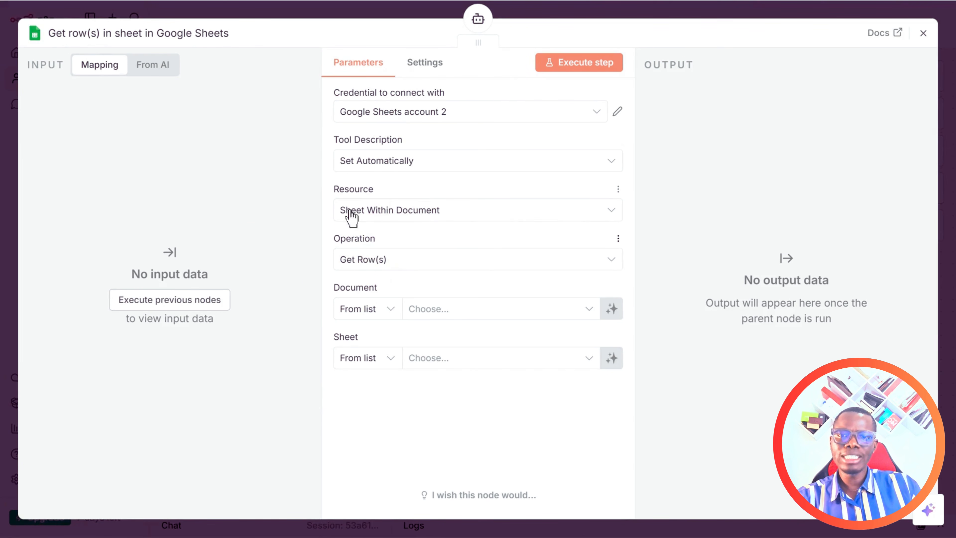
Set the operation to Append or Update Row on Sheet1 of the Potential Buyers spreadsheet.
{"action": "left_click", "coordinate": [362, 265]}
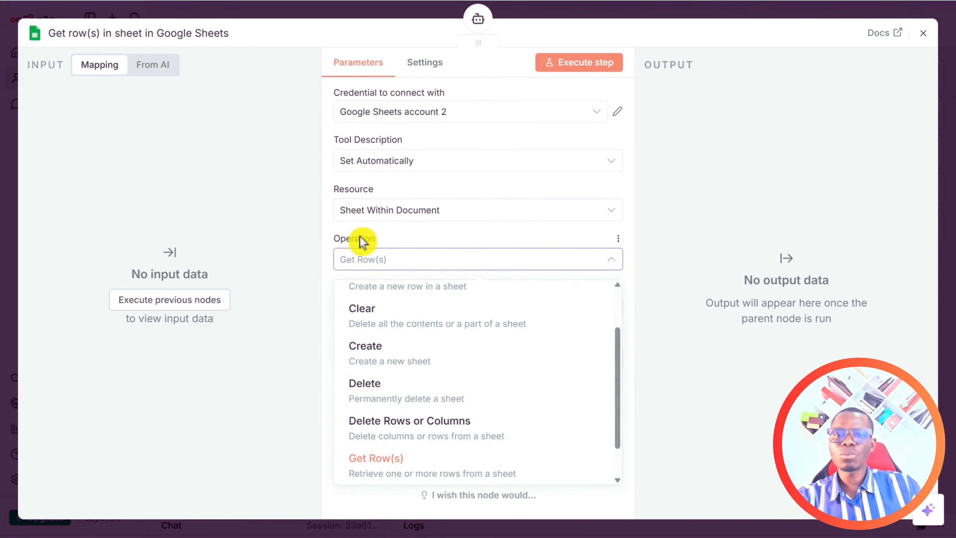
{"action": "scroll", "coordinate": [414, 337], "scroll_direction": "up", "scroll_amount": 2}
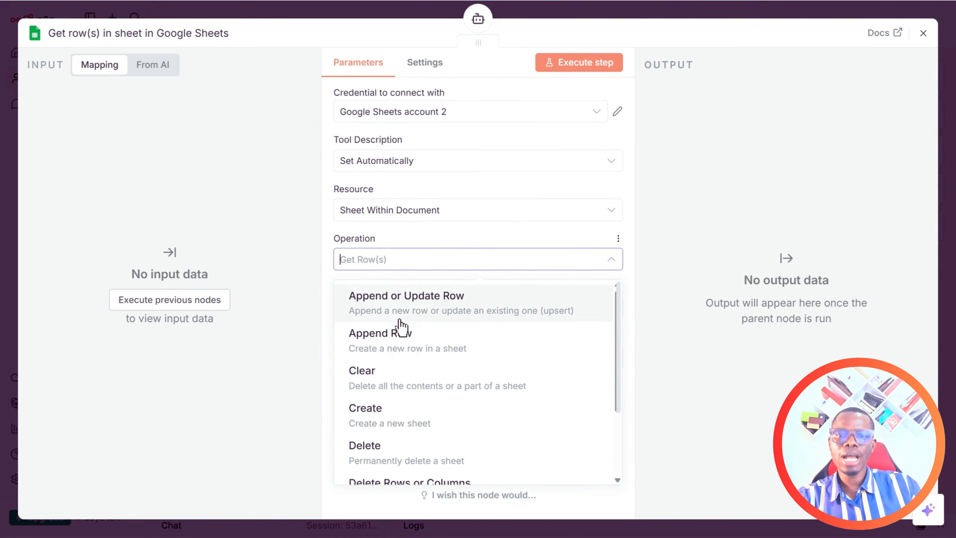
{"action": "left_click", "coordinate": [400, 303]}
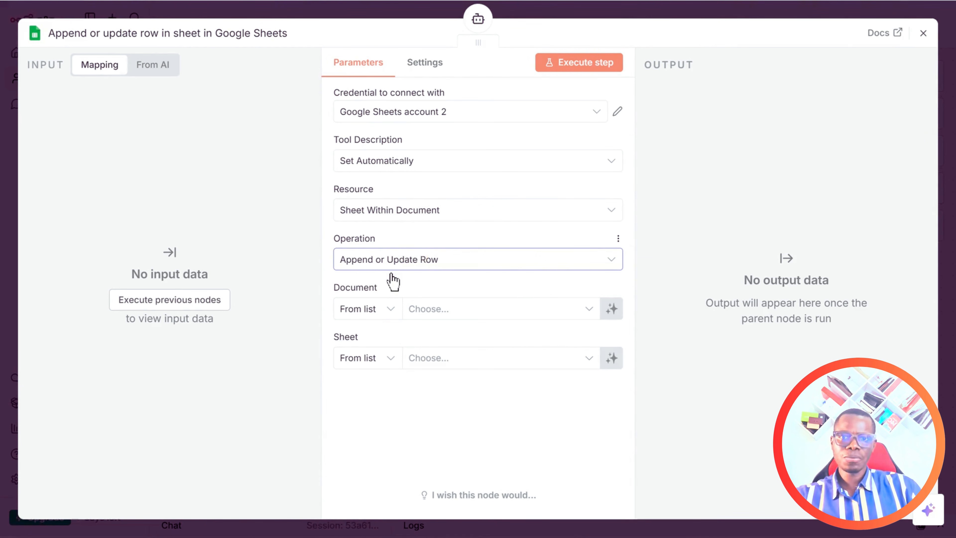
{"action": "left_click", "coordinate": [456, 307]}
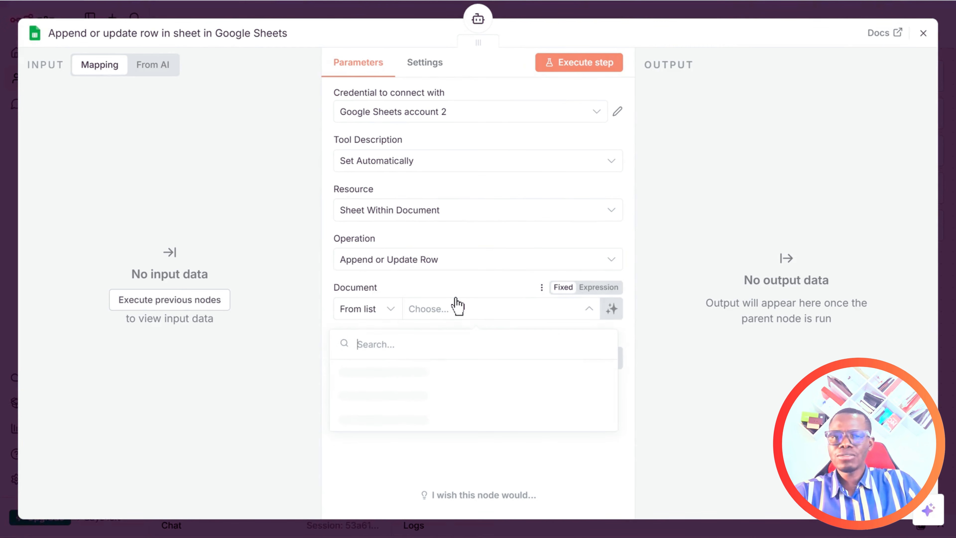
{"action": "left_click", "coordinate": [369, 372]}
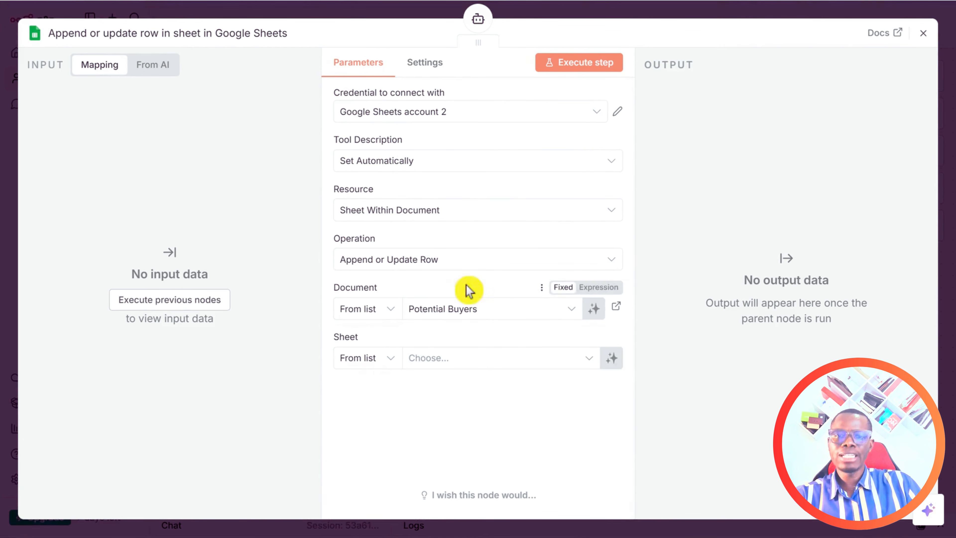
{"action": "left_click", "coordinate": [439, 358]}
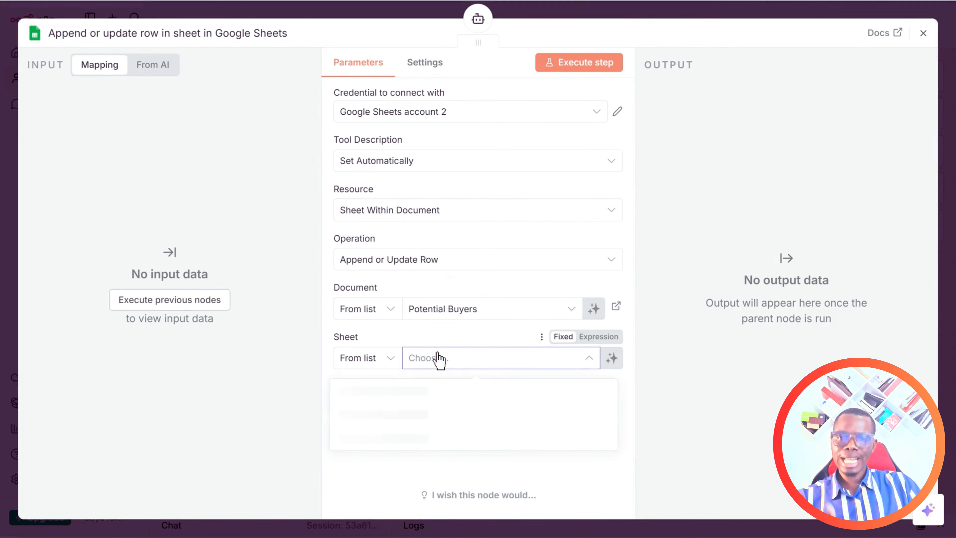
{"action": "left_click", "coordinate": [375, 396]}
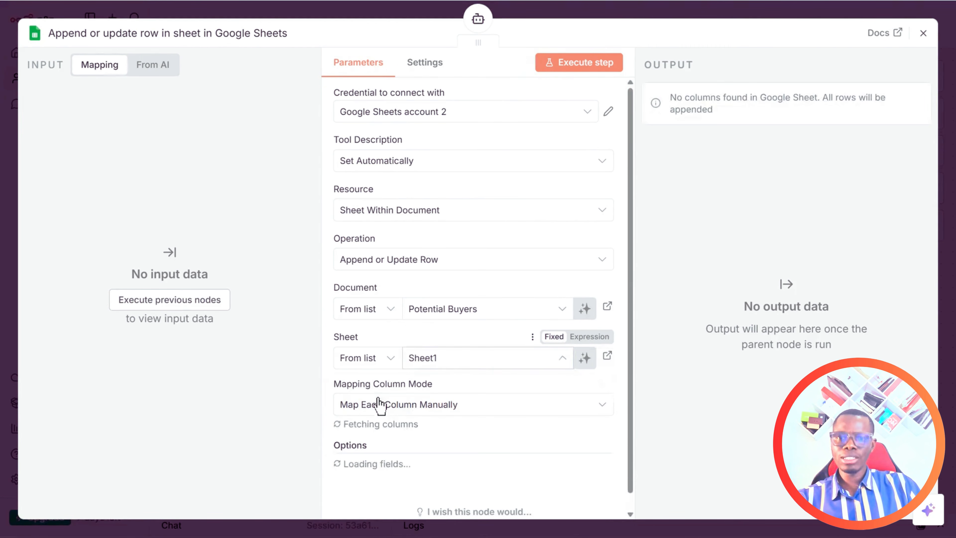
Choose Email as the column to match existing rows on.
{"action": "scroll", "coordinate": [540, 316], "scroll_direction": "down", "scroll_amount": 2}
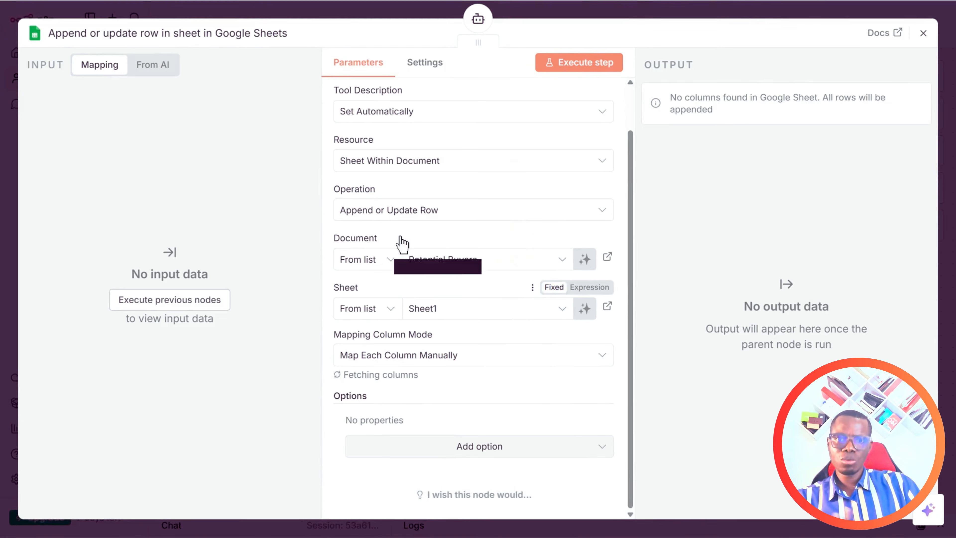
{"action": "scroll", "coordinate": [625, 208], "scroll_direction": "down", "scroll_amount": 5}
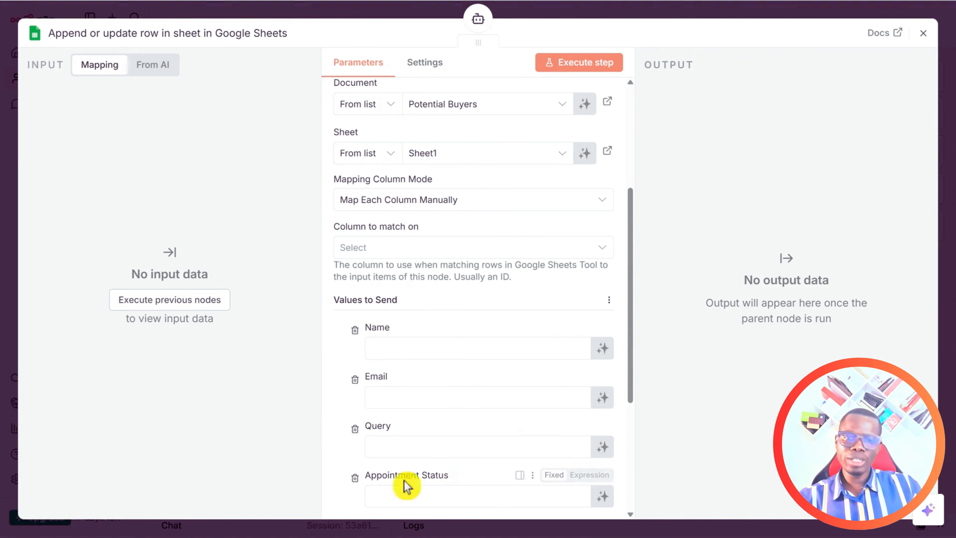
{"action": "scroll", "coordinate": [480, 490], "scroll_direction": "down", "scroll_amount": 3}
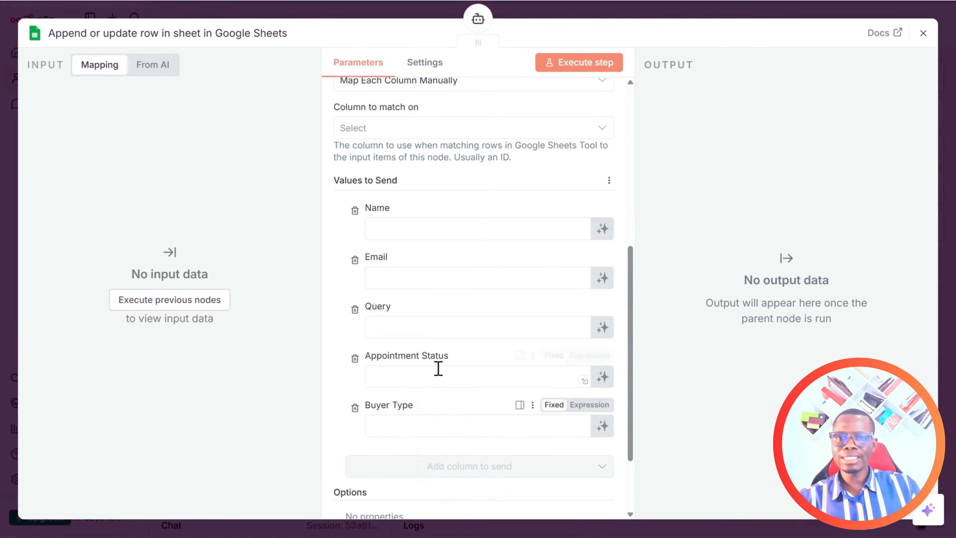
{"action": "scroll", "coordinate": [437, 377], "scroll_direction": "up", "scroll_amount": 3}
{"action": "scroll", "coordinate": [439, 366], "scroll_direction": "up", "scroll_amount": 2}
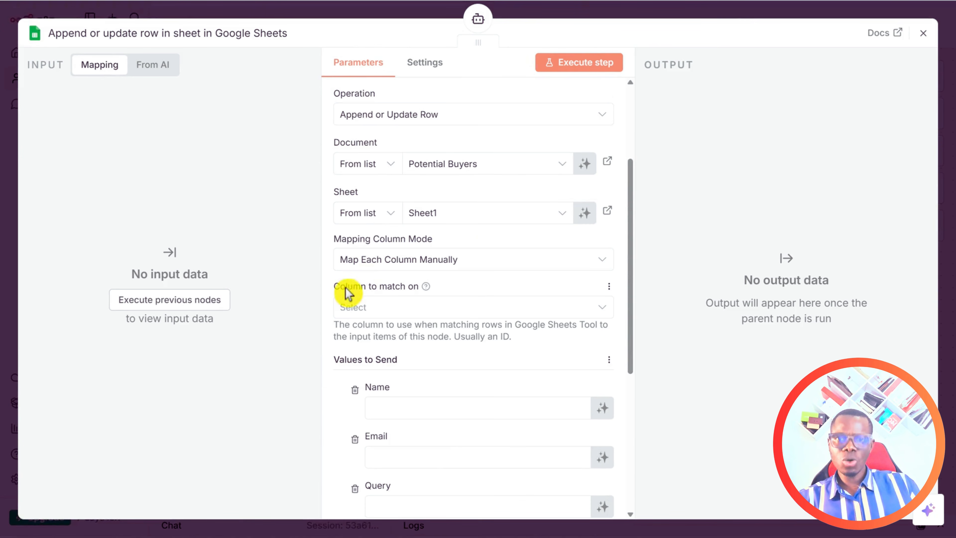
{"action": "left_click", "coordinate": [423, 308]}
{"action": "left_click", "coordinate": [386, 364]}
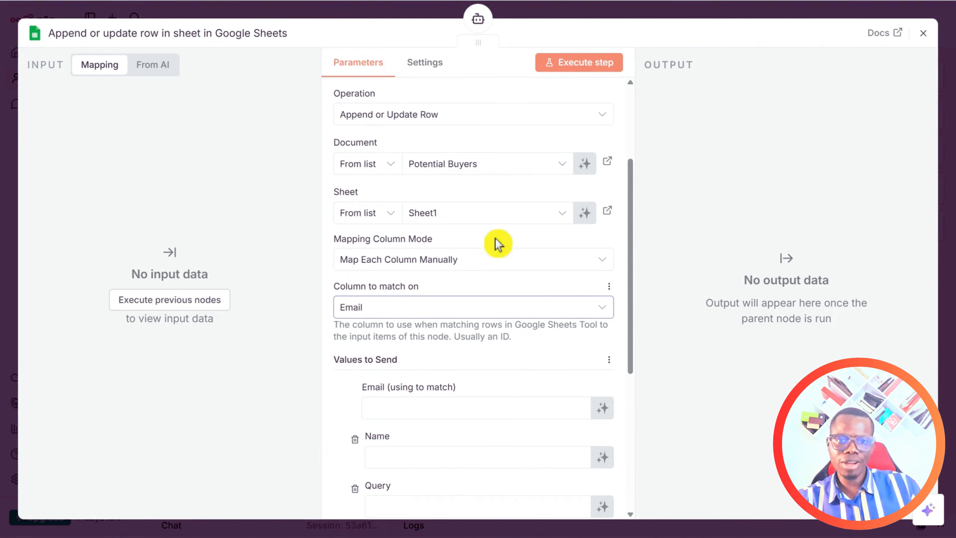
{"action": "scroll", "coordinate": [500, 260], "scroll_direction": "down", "scroll_amount": 5}
Make the Email match value the expression {{ $fromAI("userEmailAddress") }}.
{"action": "left_click", "coordinate": [387, 231]}
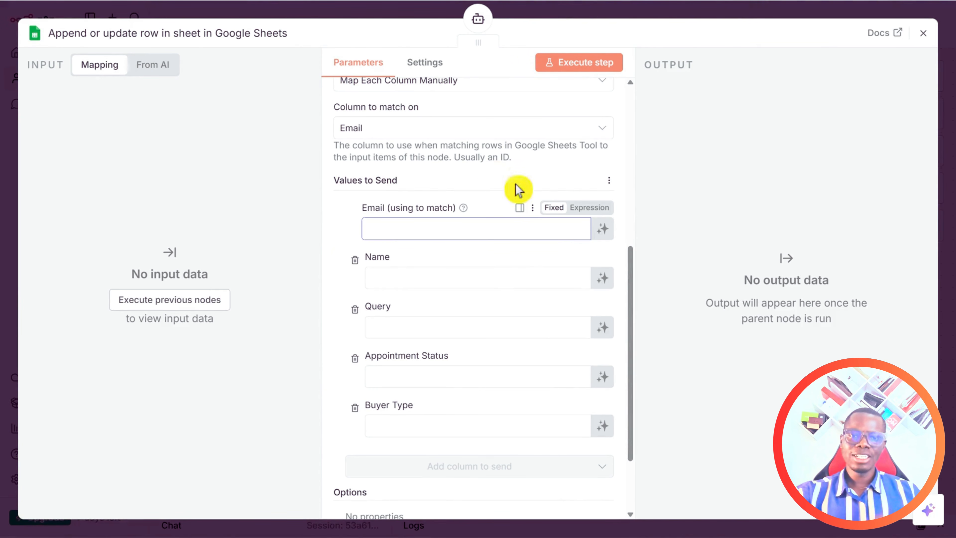
{"action": "left_click", "coordinate": [590, 209]}
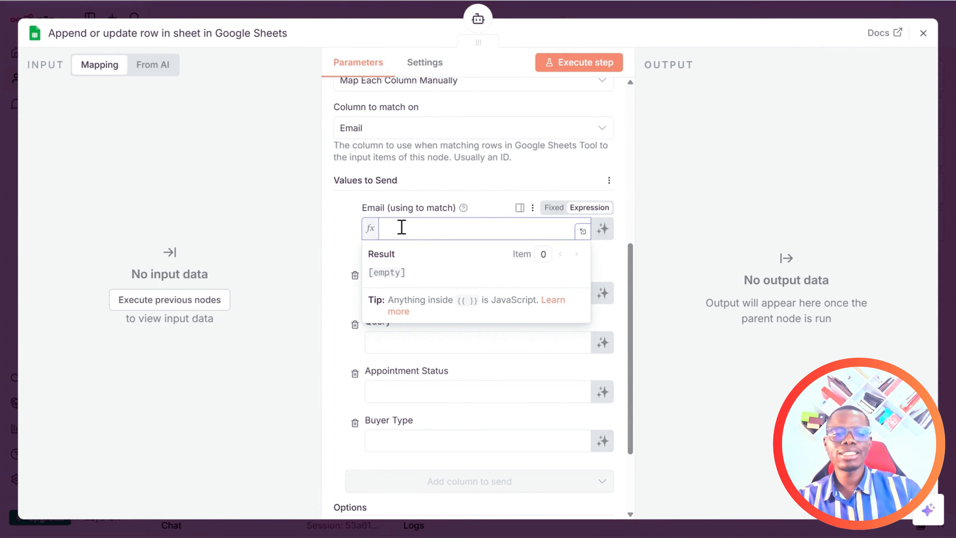
{"action": "type", "text": "{{"}
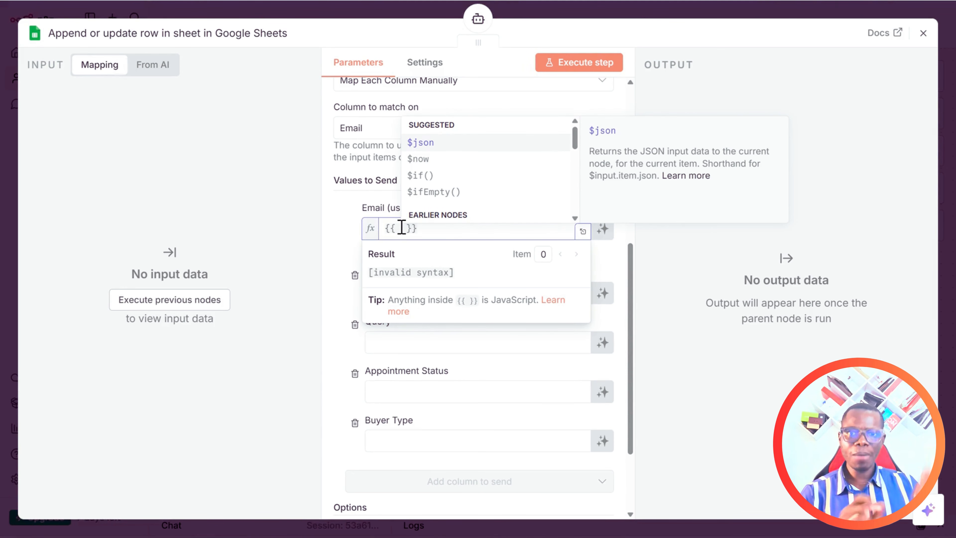
{"action": "type", "text": "$"}
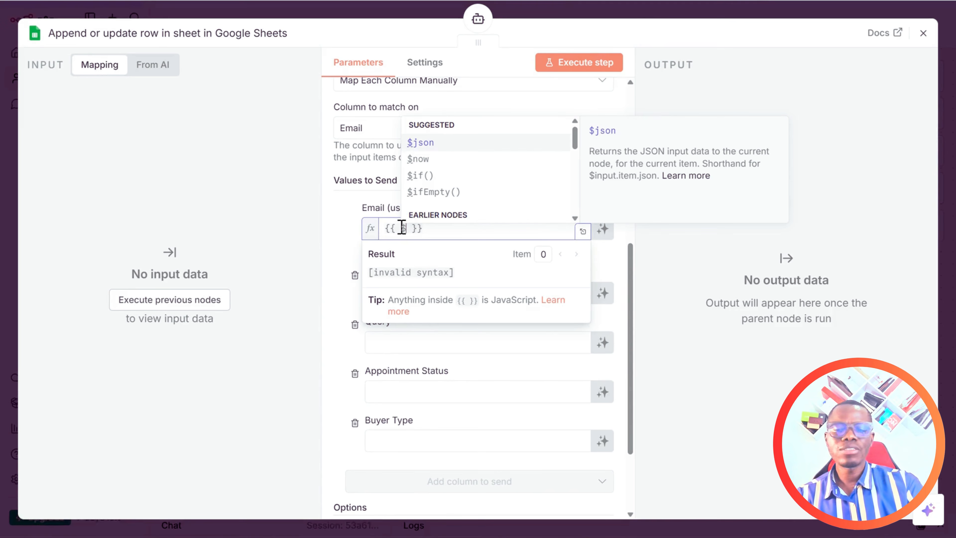
{"action": "type", "text": "fromA"}
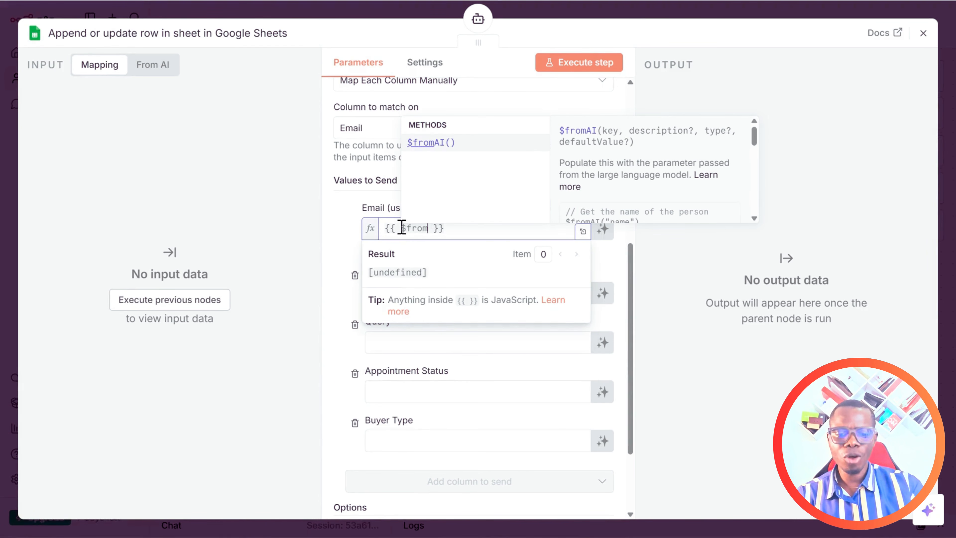
{"action": "type", "text": "I"}
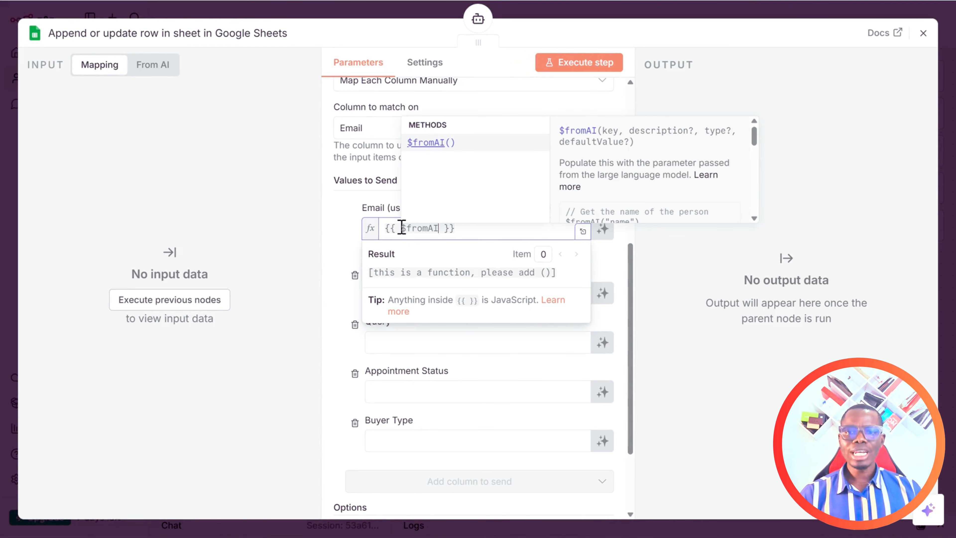
{"action": "type", "text": "()"}
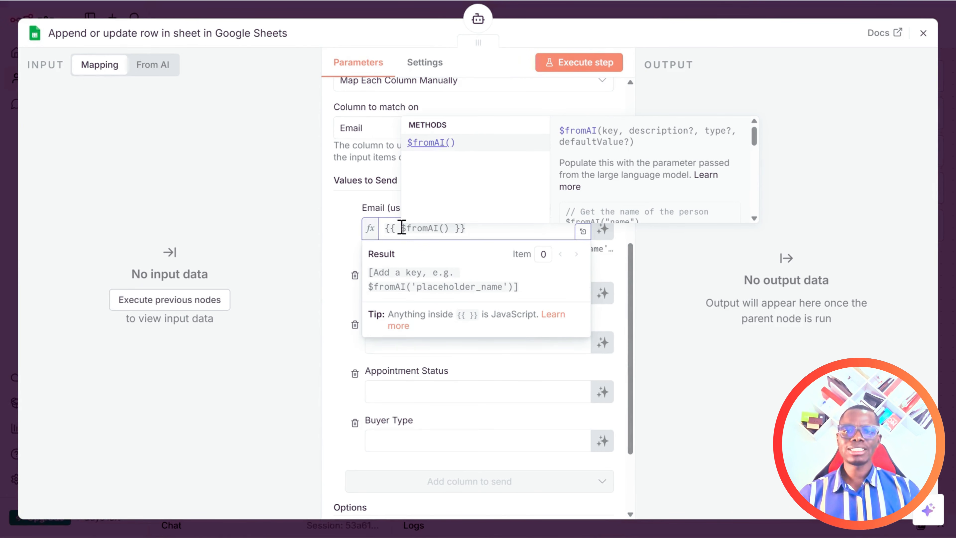
{"action": "type", "text": "\""}
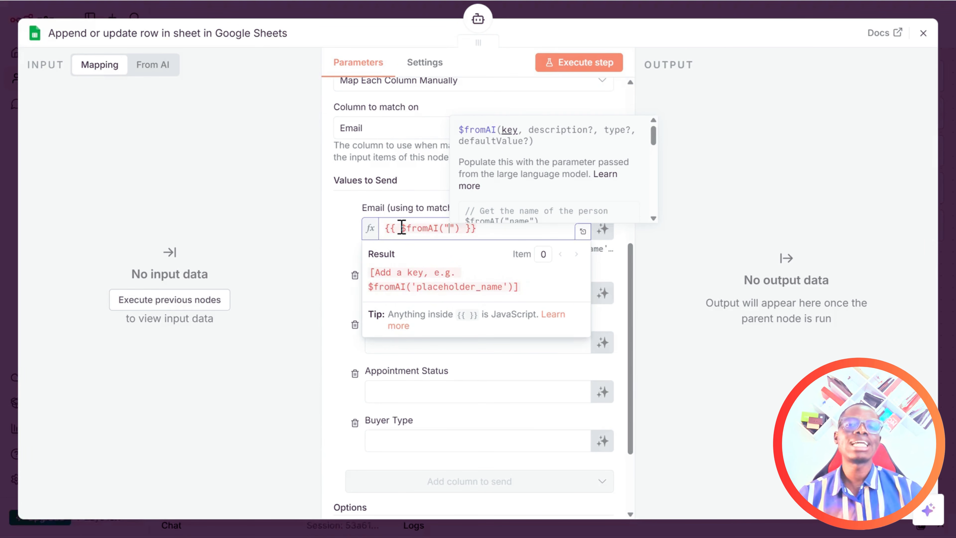
{"action": "type", "text": "user"}
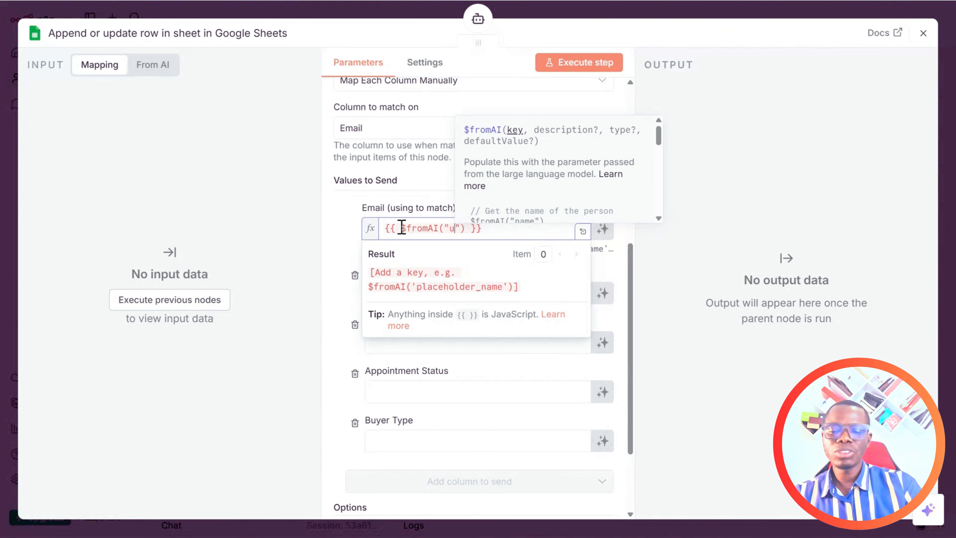
{"action": "type", "text": "EmailAdd"}
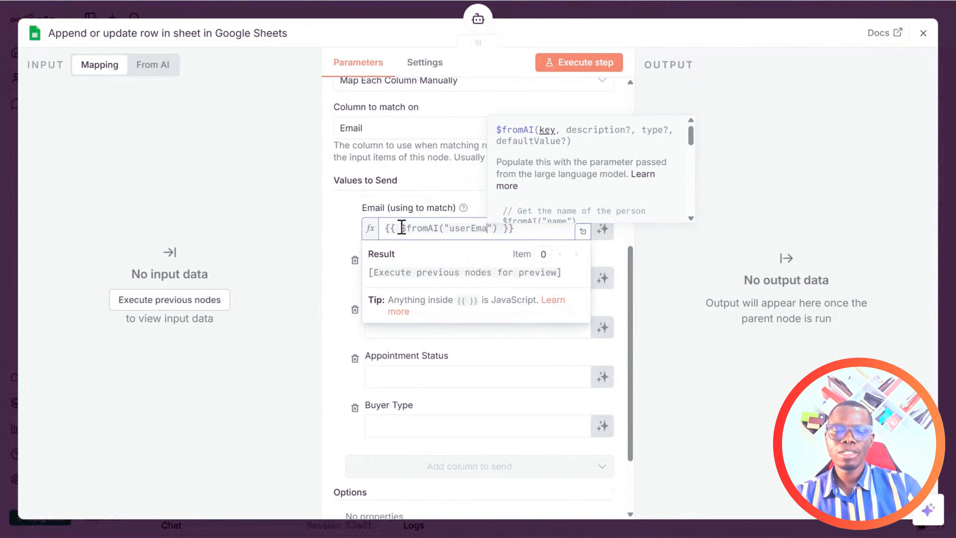
{"action": "type", "text": "ress"}
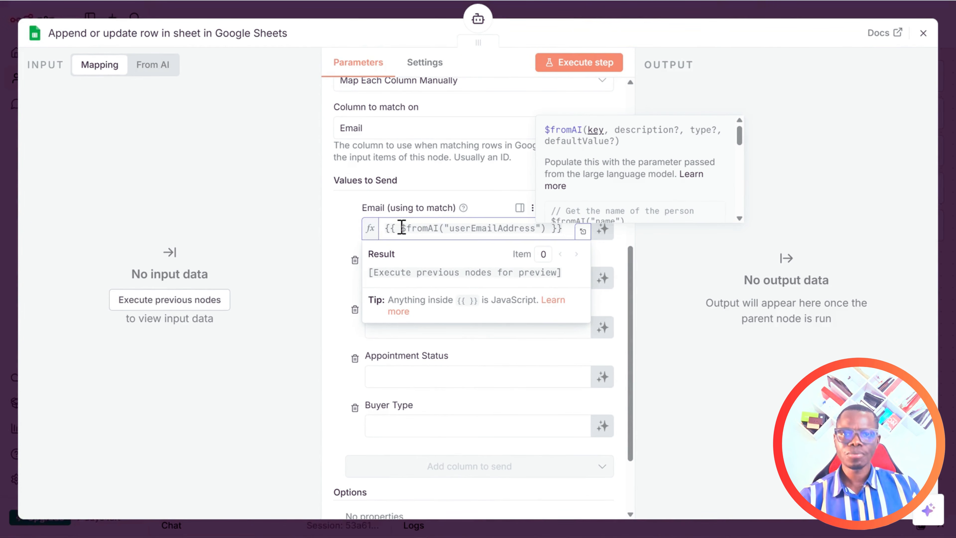
{"action": "key", "text": "Escape"}
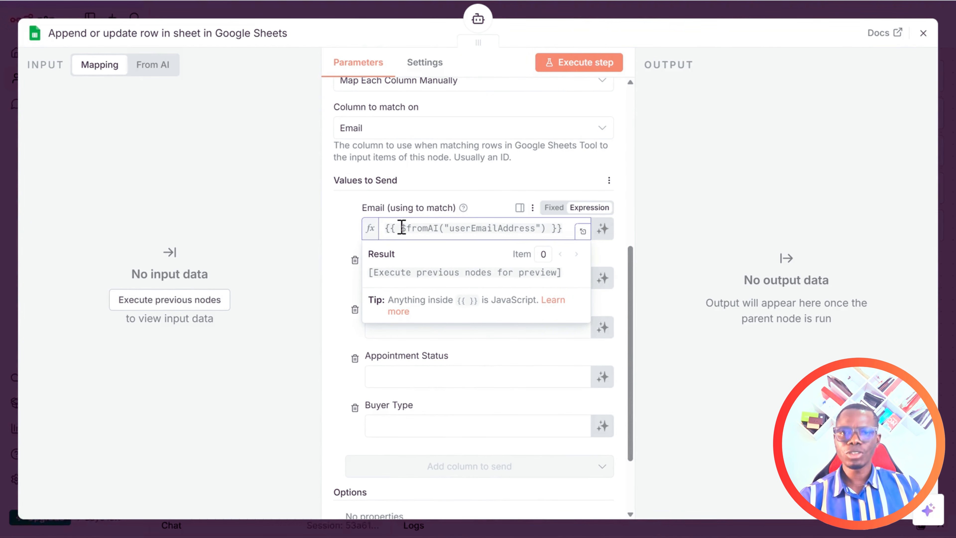
{"action": "left_click", "coordinate": [731, 175]}
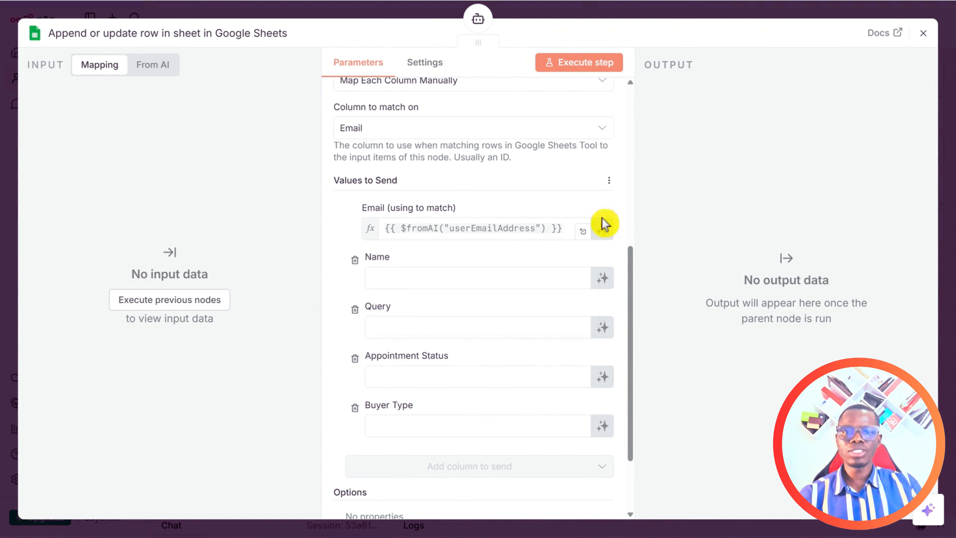
Set Name to the expression {{ $fromAI("userName") }}, fixing the userNAme typo.
{"action": "left_click", "coordinate": [452, 277]}
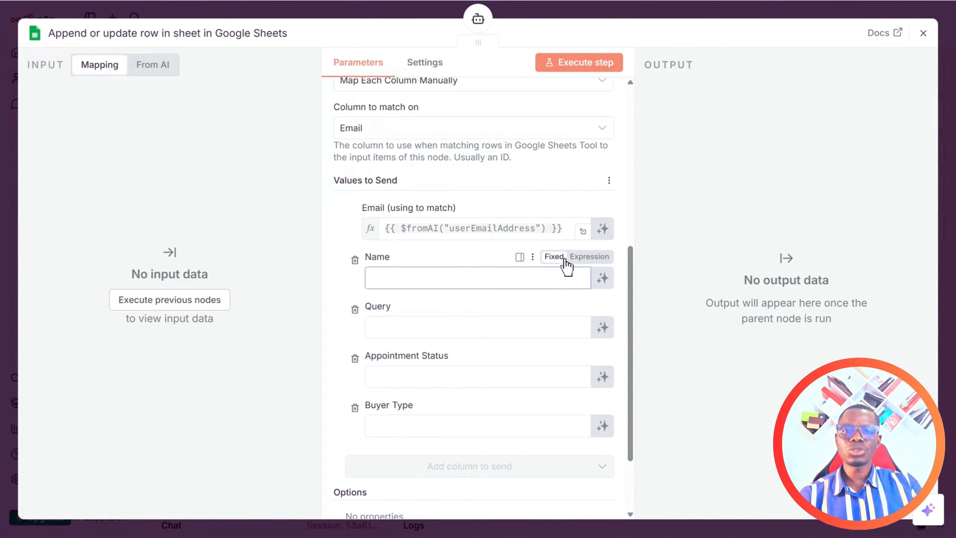
{"action": "left_click", "coordinate": [583, 259]}
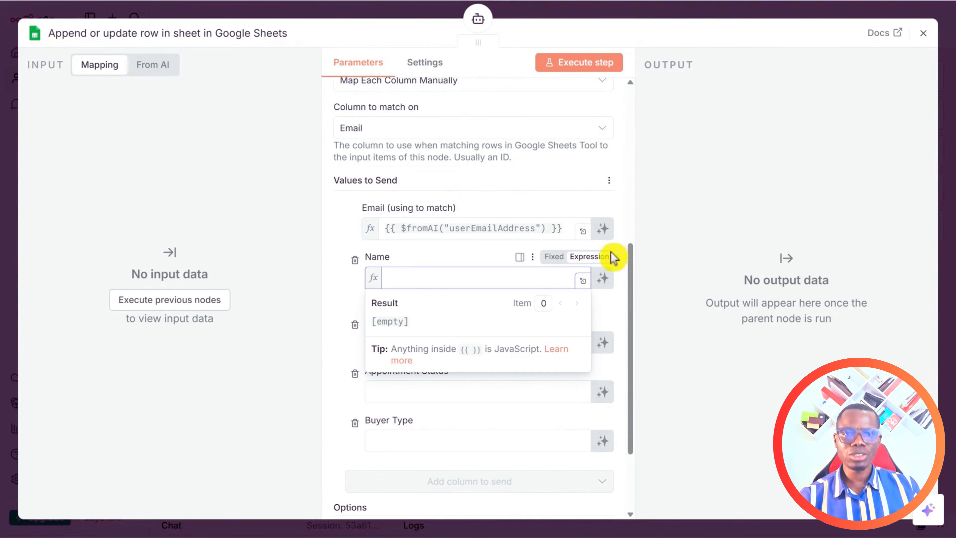
{"action": "type", "text": "{"}
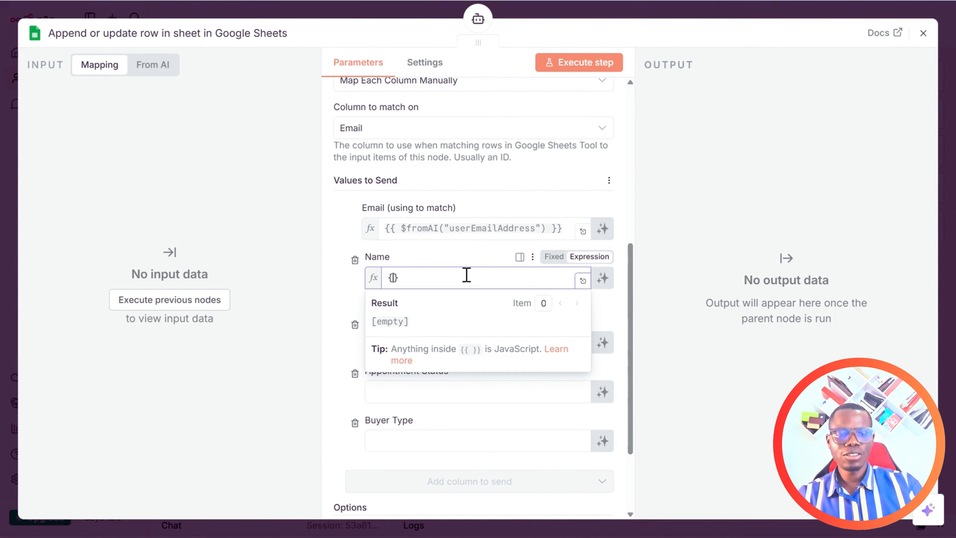
{"action": "type", "text": "{  "}
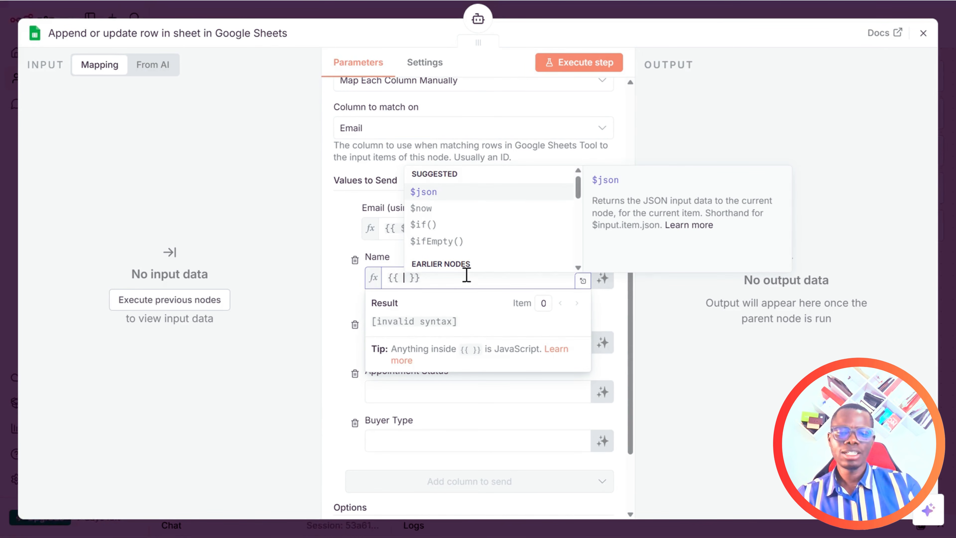
{"action": "type", "text": "$fromAI"}
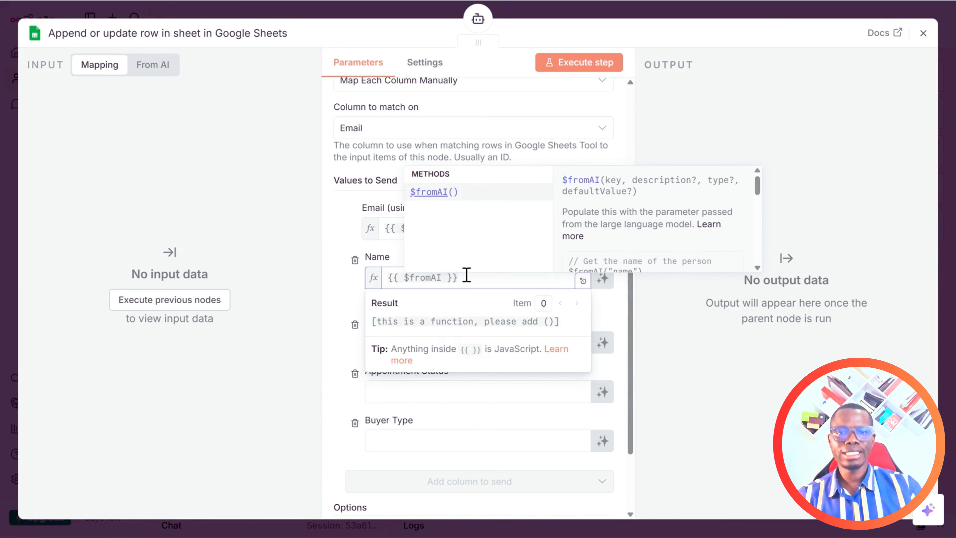
{"action": "type", "text": "(\""}
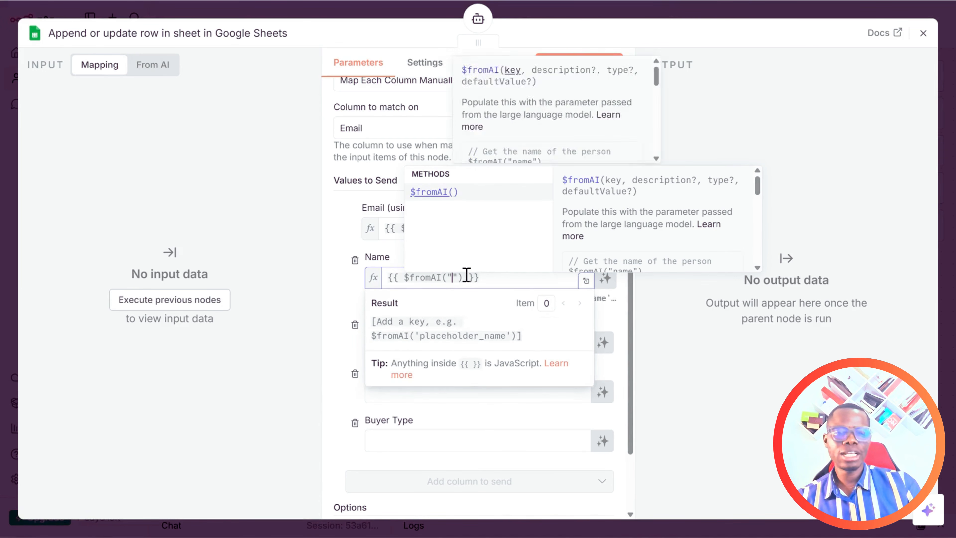
{"action": "type", "text": "userNAme"}
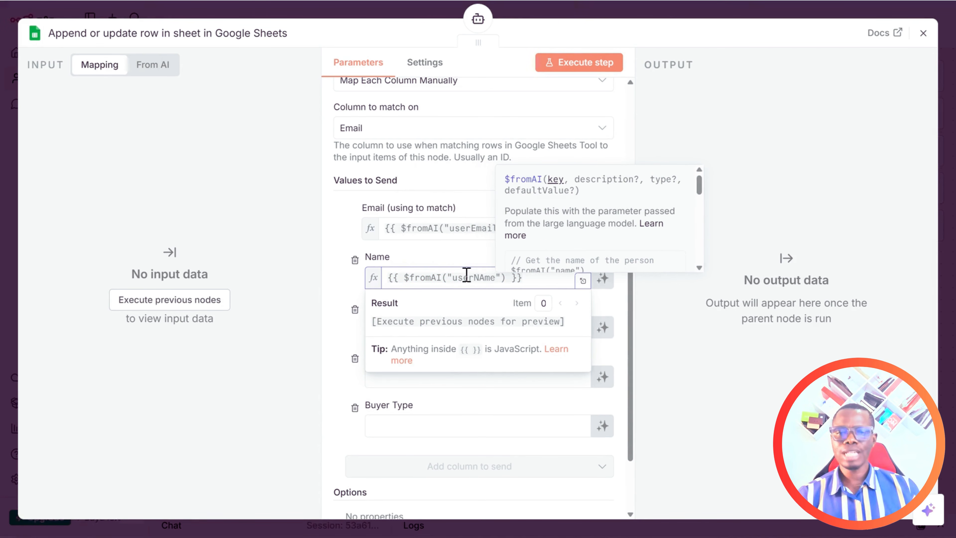
{"action": "key", "text": "Left"}
{"action": "key", "text": "Left"}
{"action": "key", "text": "BackSpace"}
{"action": "type", "text": "a"}
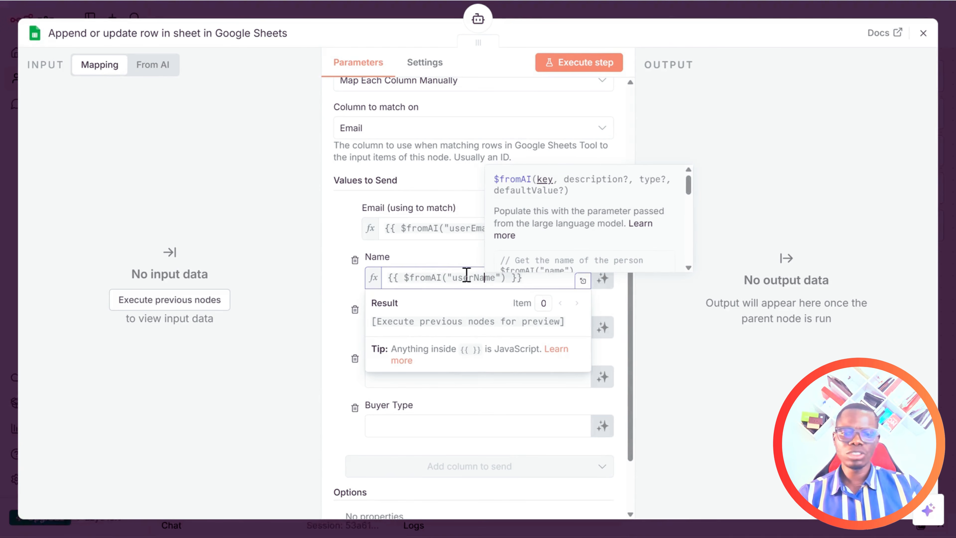
{"action": "left_click", "coordinate": [800, 202]}
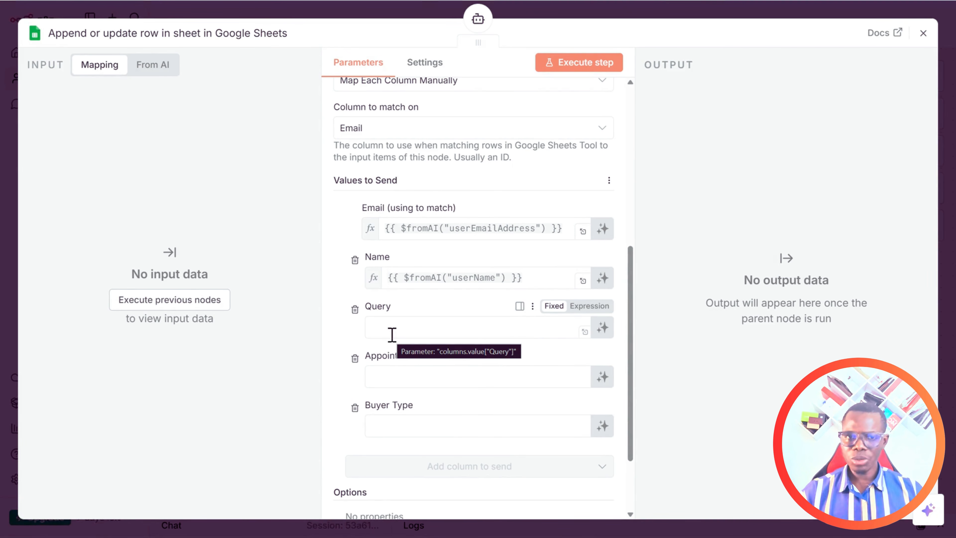
Let the model define Query, with the description 'Define the conversation and status'.
{"action": "left_click", "coordinate": [602, 327]}
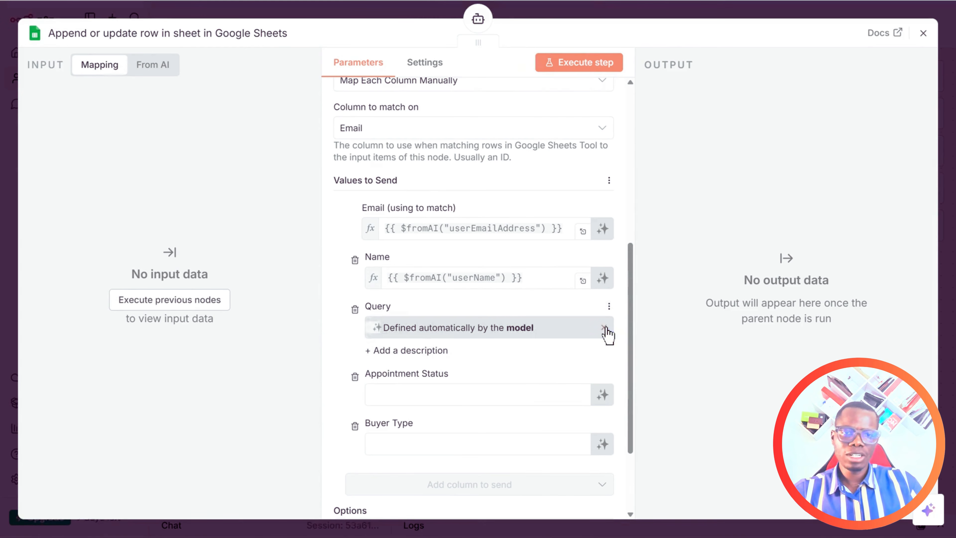
{"action": "left_click", "coordinate": [404, 354]}
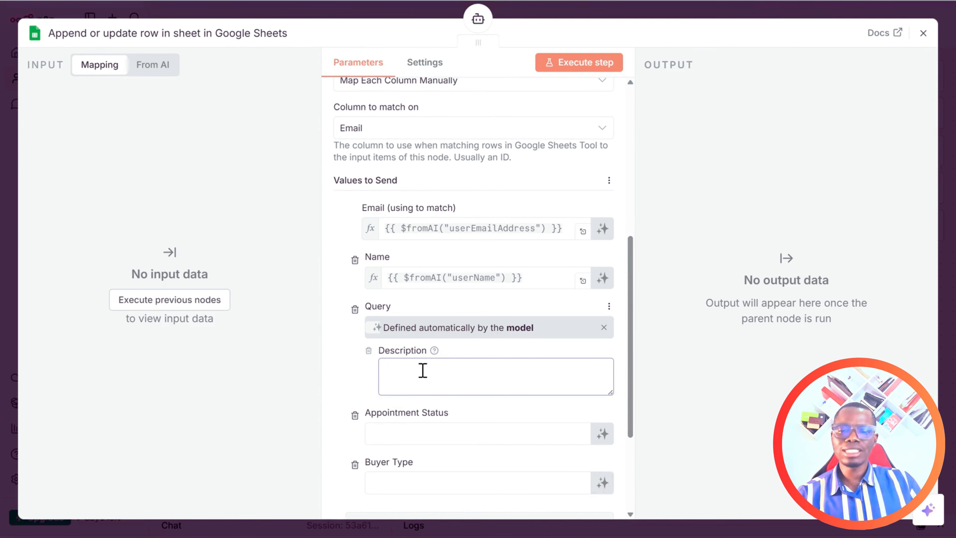
{"action": "type", "text": "ef"}
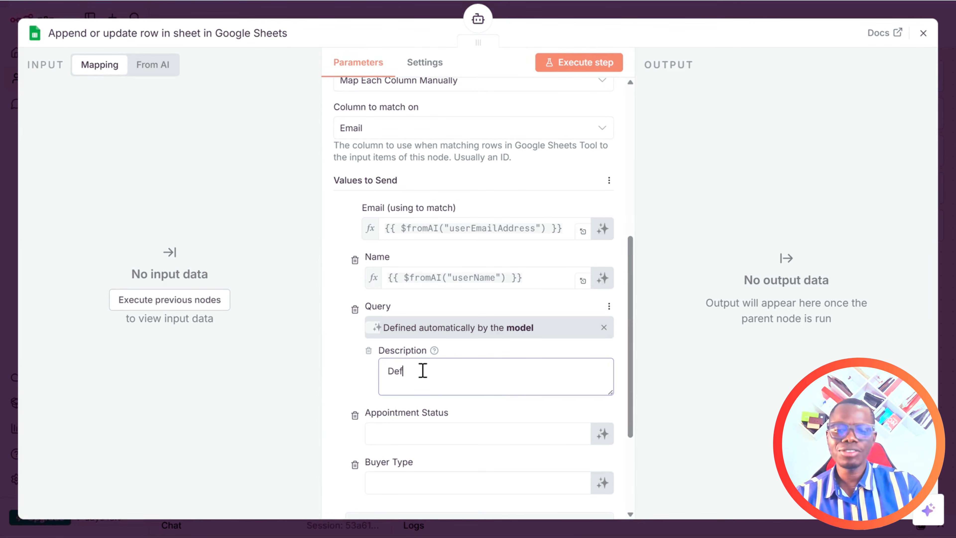
{"action": "type", "text": "ine the "}
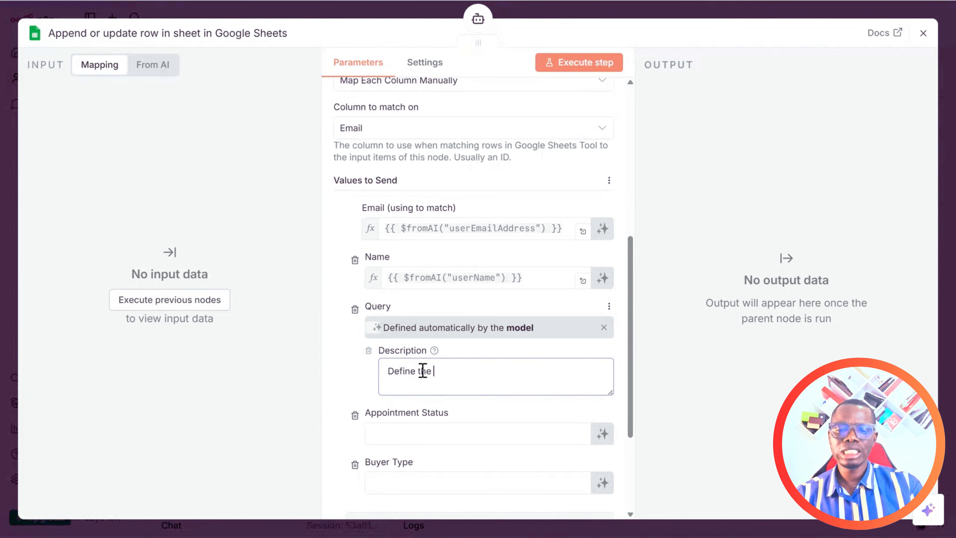
{"action": "type", "text": "concersation and status"}
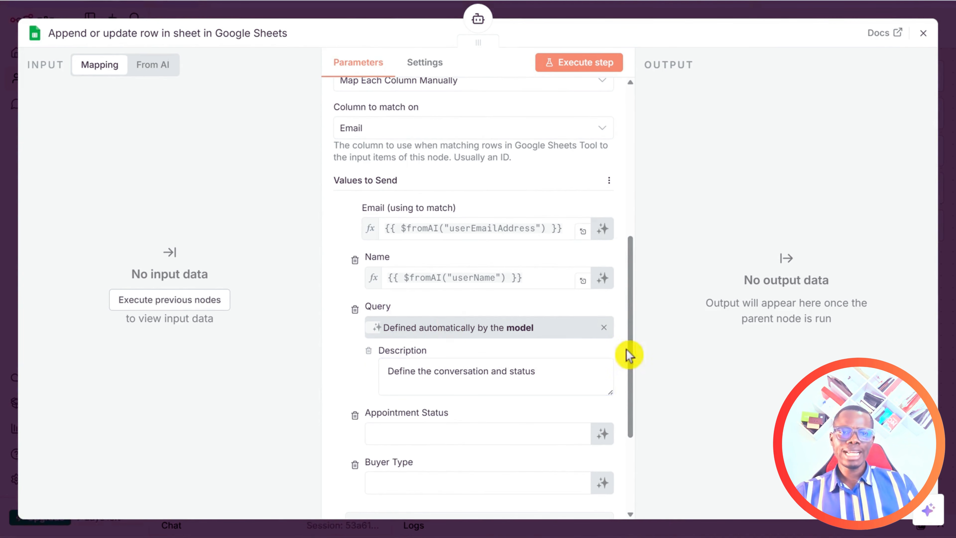
{"action": "left_click_drag", "start_coordinate": [630, 354], "coordinate": [645, 432]}
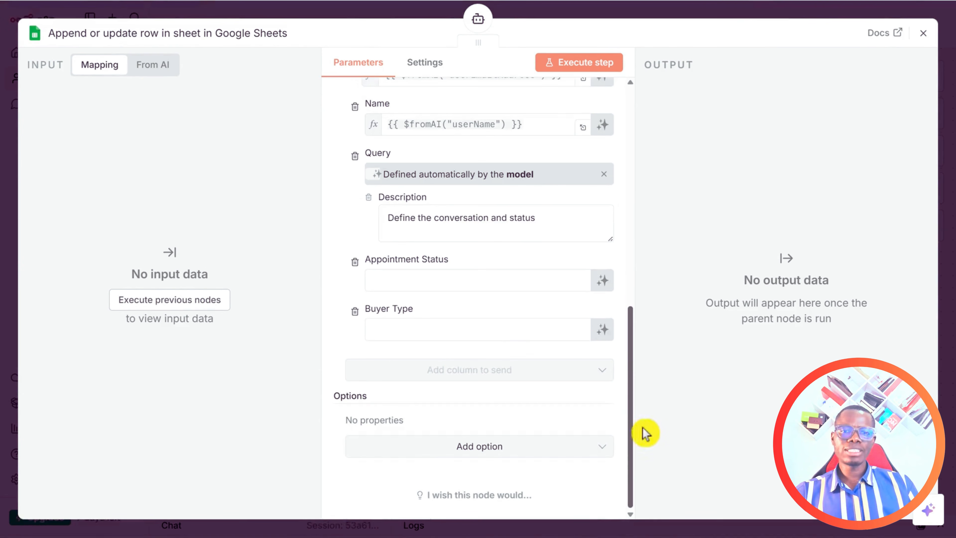
Let the model define Appointment Status, described as 'If the user plans to visit our store or booking a virtual meeting'.
{"action": "left_click", "coordinate": [602, 280]}
{"action": "left_click", "coordinate": [435, 326]}
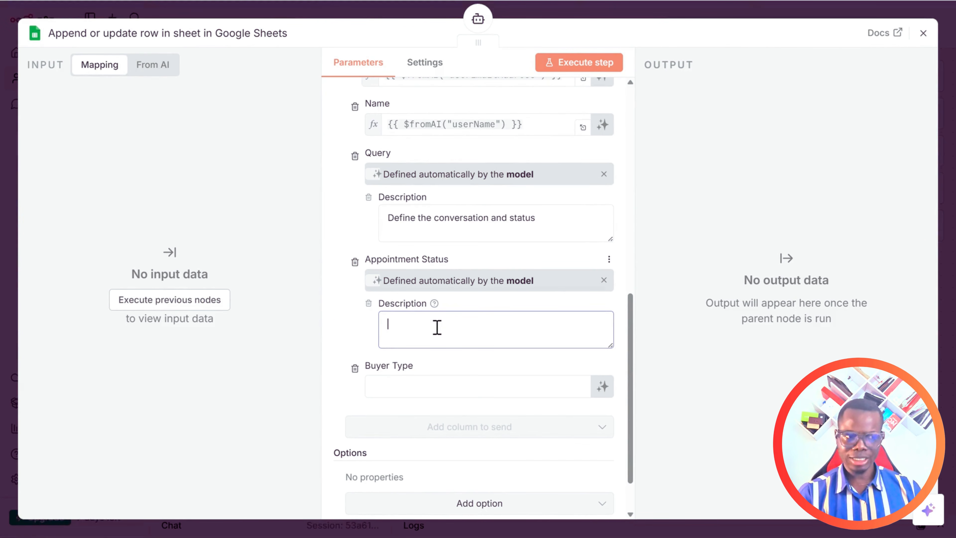
{"action": "type", "text": "If the "}
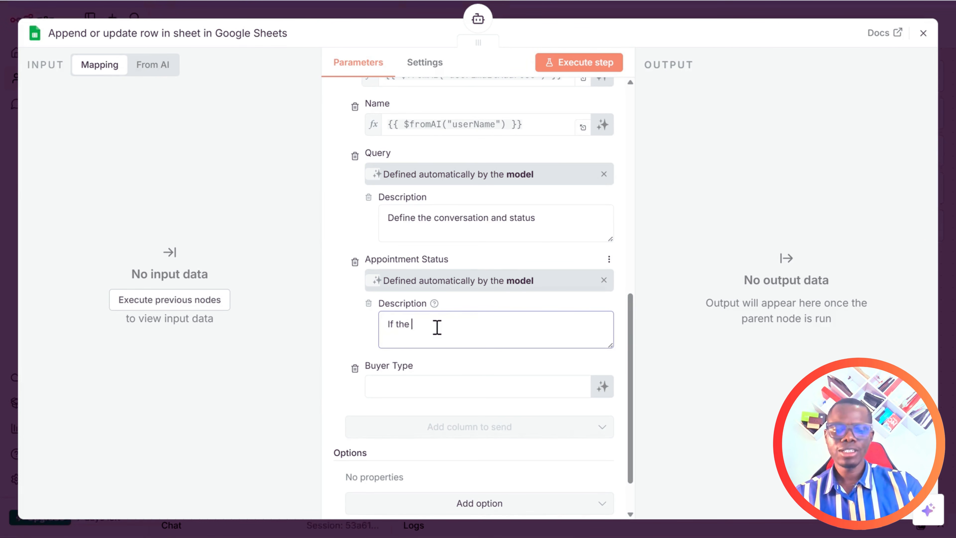
{"action": "type", "text": "user plans to visit our stor or"}
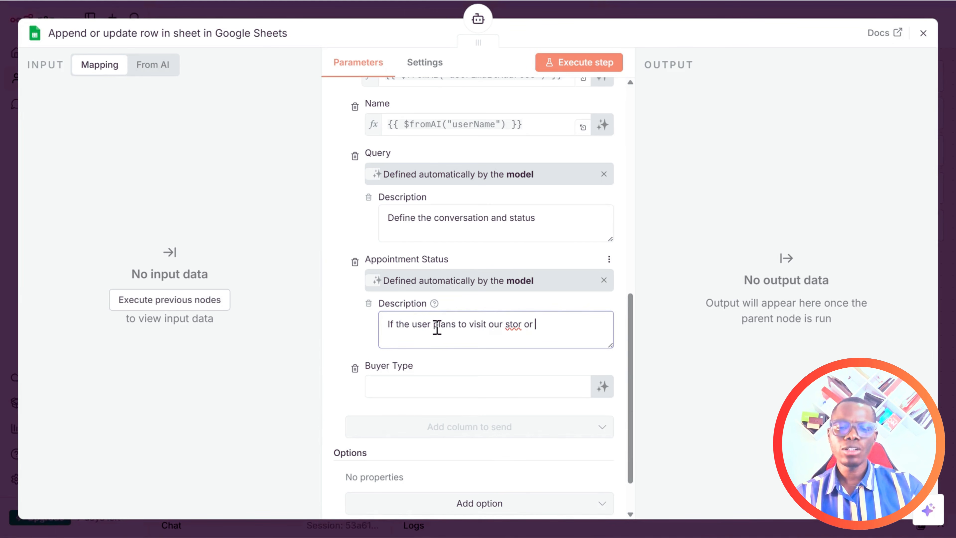
{"action": "type", "text": " b"}
{"action": "key", "text": "BackSpace"}
{"action": "key", "text": "BackSpace"}
{"action": "key", "text": "BackSpace"}
{"action": "key", "text": "BackSpace"}
{"action": "key", "text": "BackSpace"}
{"action": "type", "text": "e or booking a virtual meeting"}
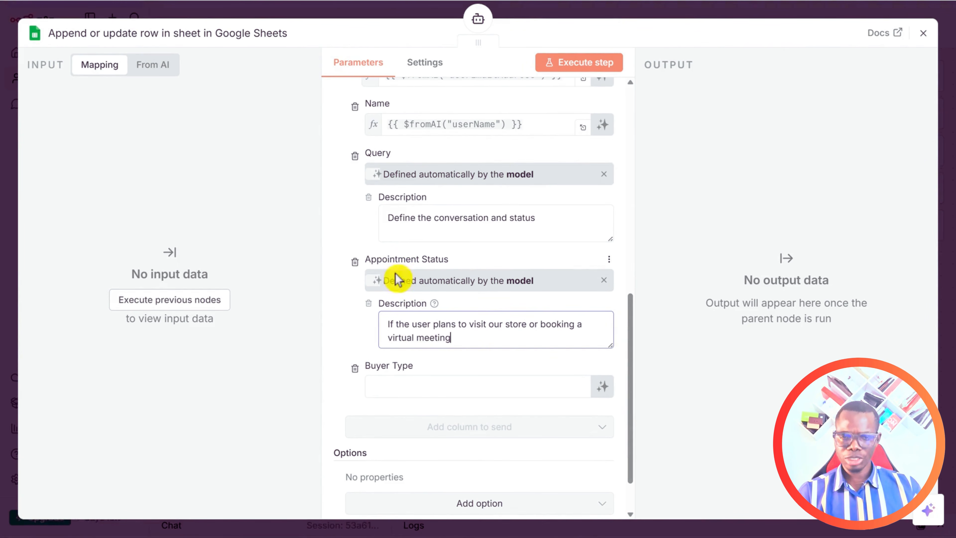
{"action": "scroll", "coordinate": [490, 370], "scroll_direction": "down", "scroll_amount": 2}
Let the model define Buyer Type, described as 'Analyze their purpose and categorize them into serious and unserious buyers'.
{"action": "left_click", "coordinate": [400, 330]}
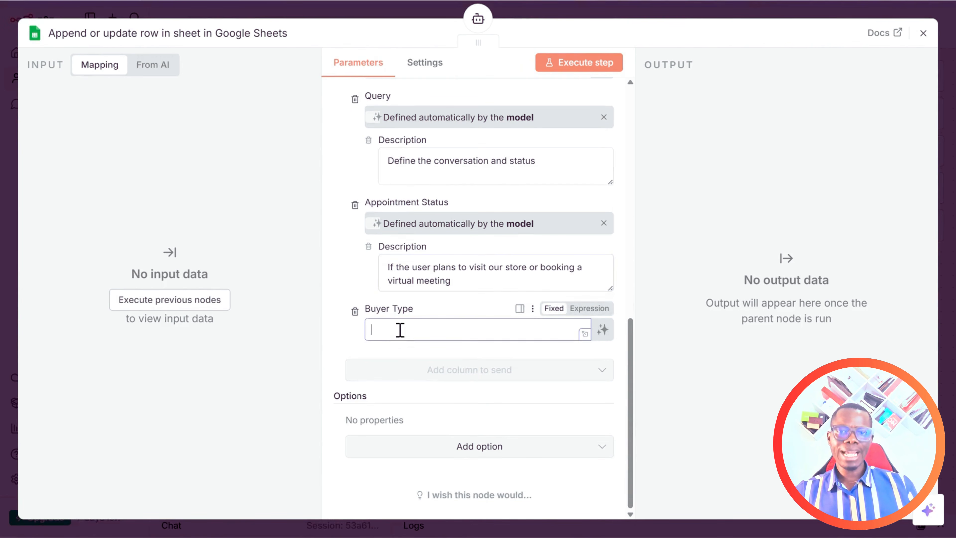
{"action": "left_click", "coordinate": [602, 330]}
{"action": "left_click", "coordinate": [410, 357]}
{"action": "left_click", "coordinate": [420, 367]}
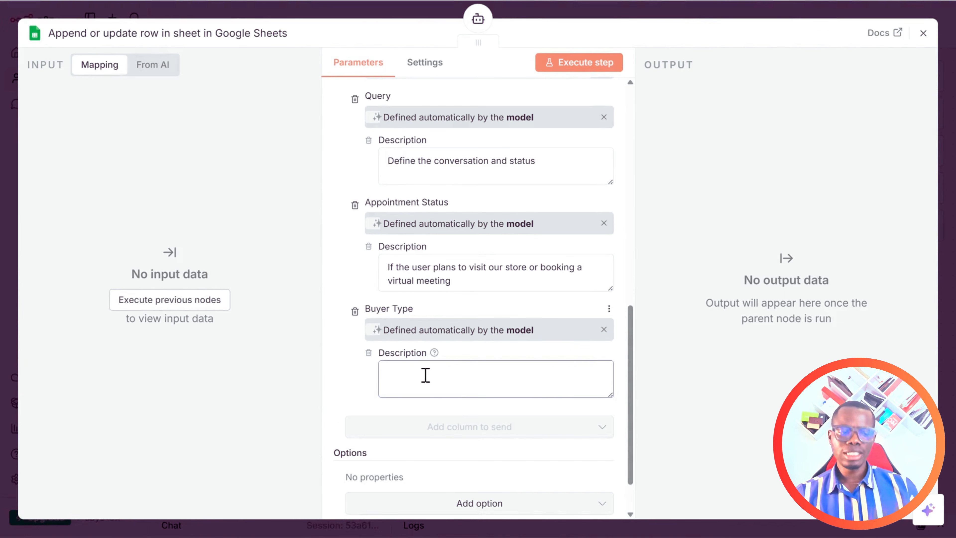
{"action": "type", "text": "Anal"}
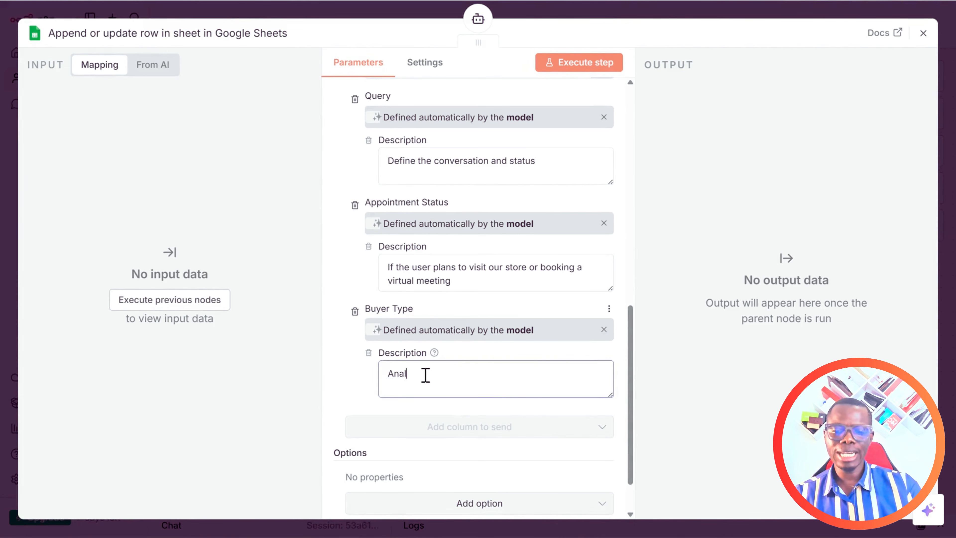
{"action": "type", "text": "yze thei"}
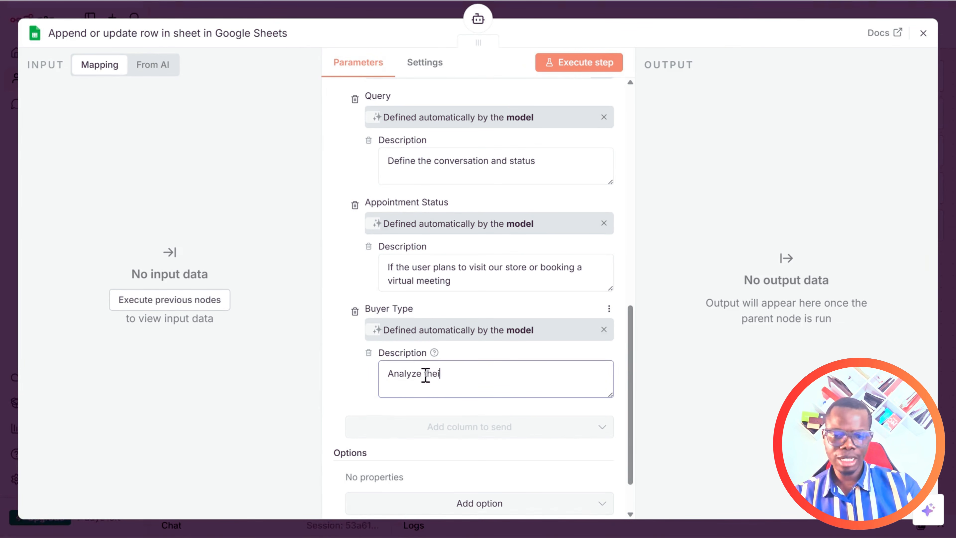
{"action": "type", "text": "r purpo"}
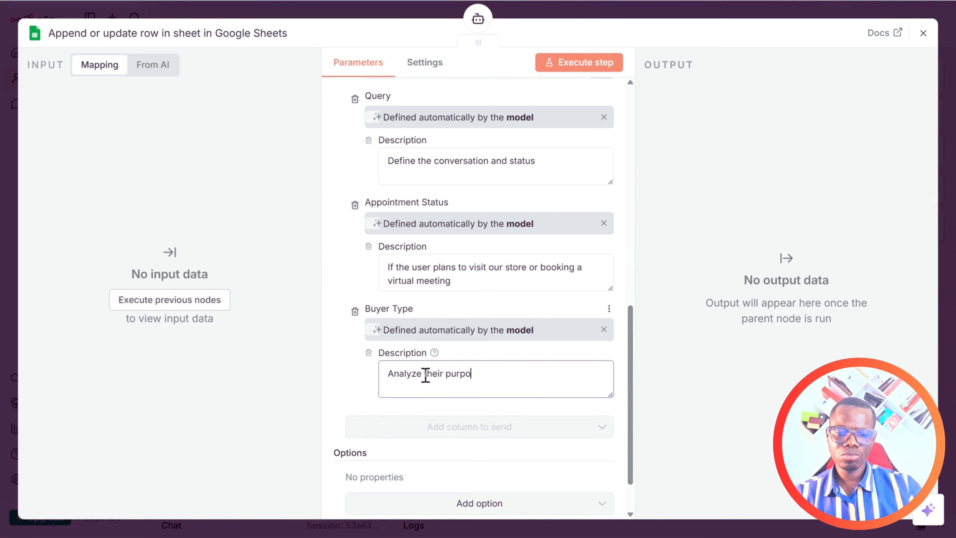
{"action": "type", "text": "se and categoru"}
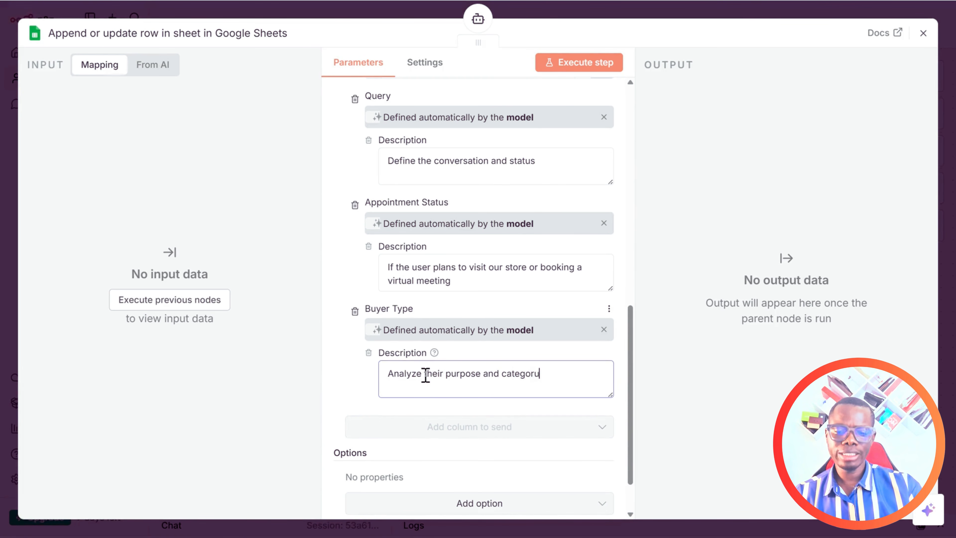
{"action": "key", "text": "BackSpace"}
{"action": "type", "text": "ize"}
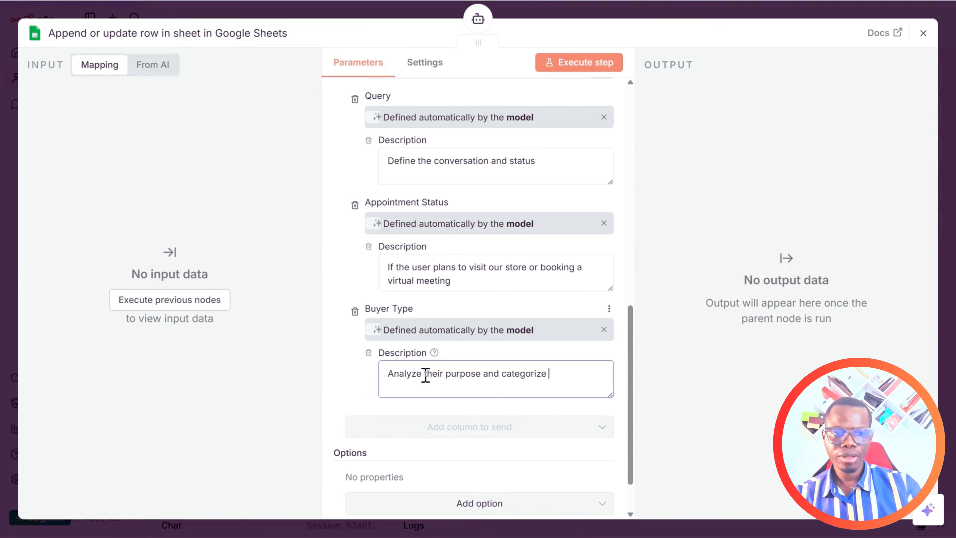
{"action": "type", "text": " them"}
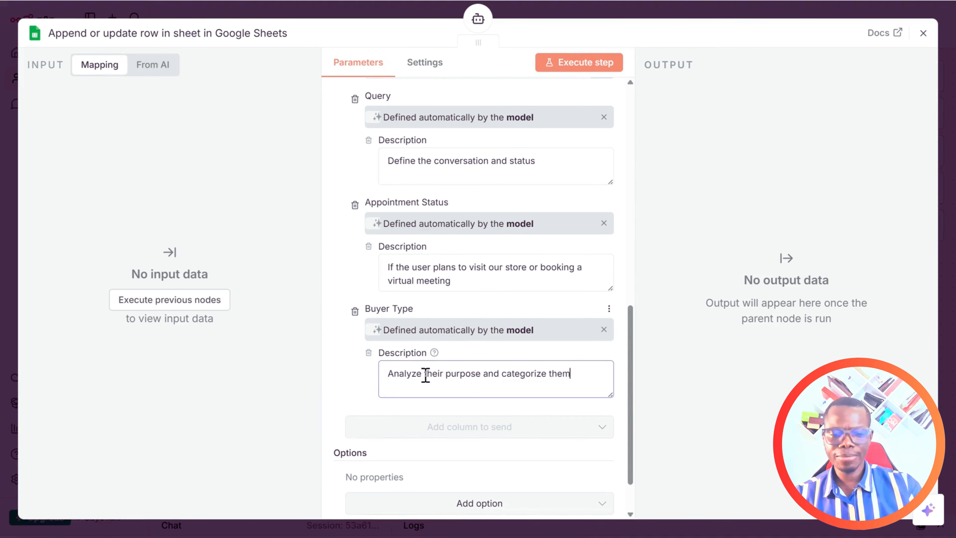
{"action": "type", "text": " into "}
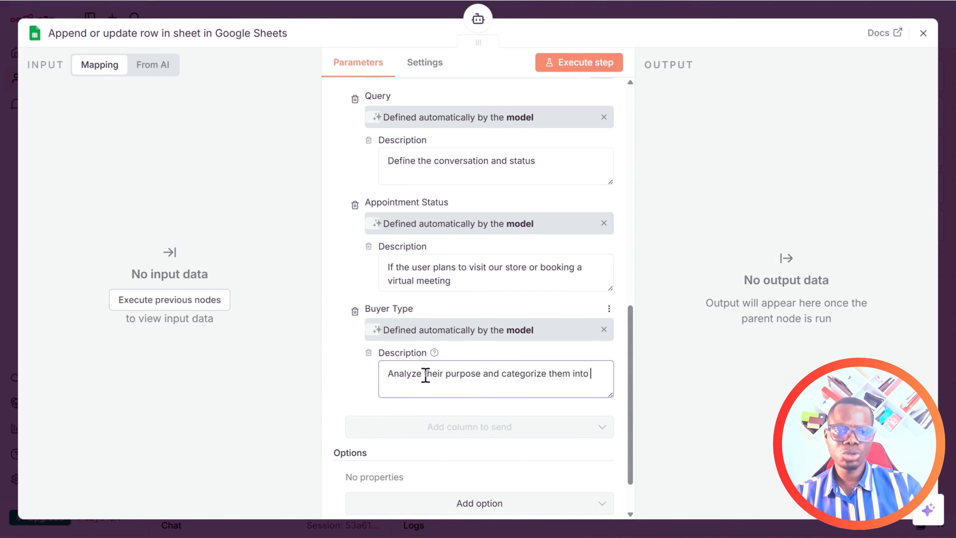
{"action": "type", "text": "serious "}
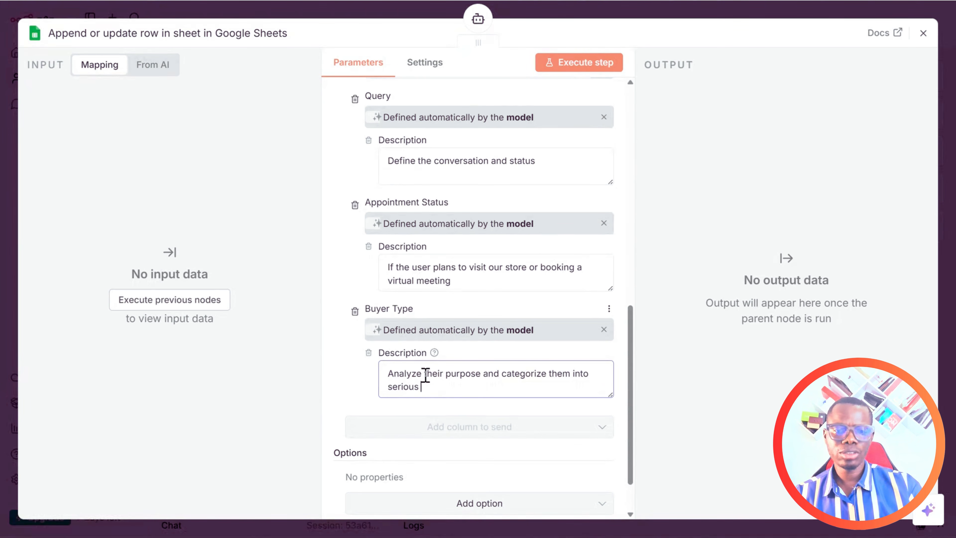
{"action": "type", "text": "and unserious buyers"}
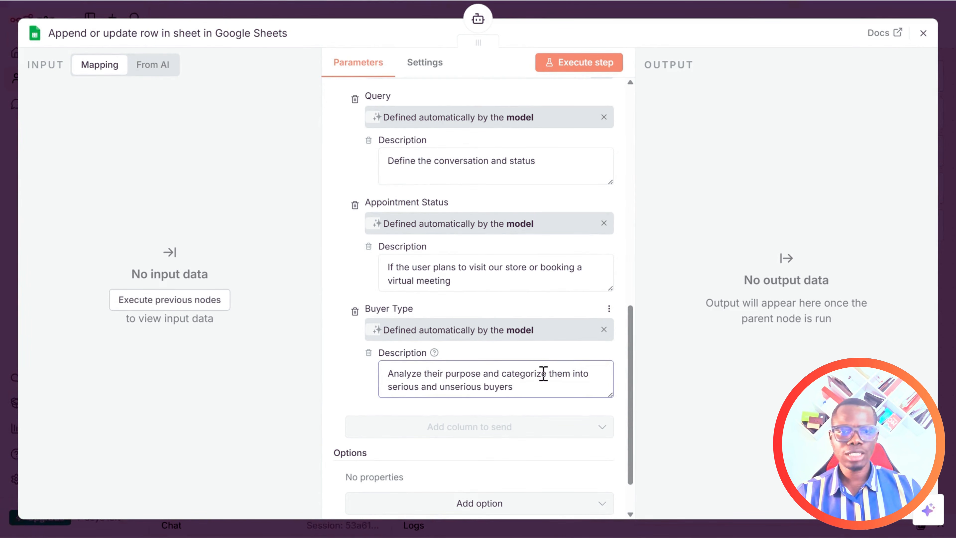
Reword the Buyer Type description to say 'classify' instead of 'categorize'.
{"action": "left_click", "coordinate": [545, 374]}
{"action": "key", "text": "BackSpace"}
{"action": "key", "text": "BackSpace"}
{"action": "key", "text": "BackSpace"}
{"action": "key", "text": "BackSpace"}
{"action": "key", "text": "BackSpace"}
{"action": "key", "text": "BackSpace"}
{"action": "key", "text": "BackSpace"}
{"action": "key", "text": "BackSpace"}
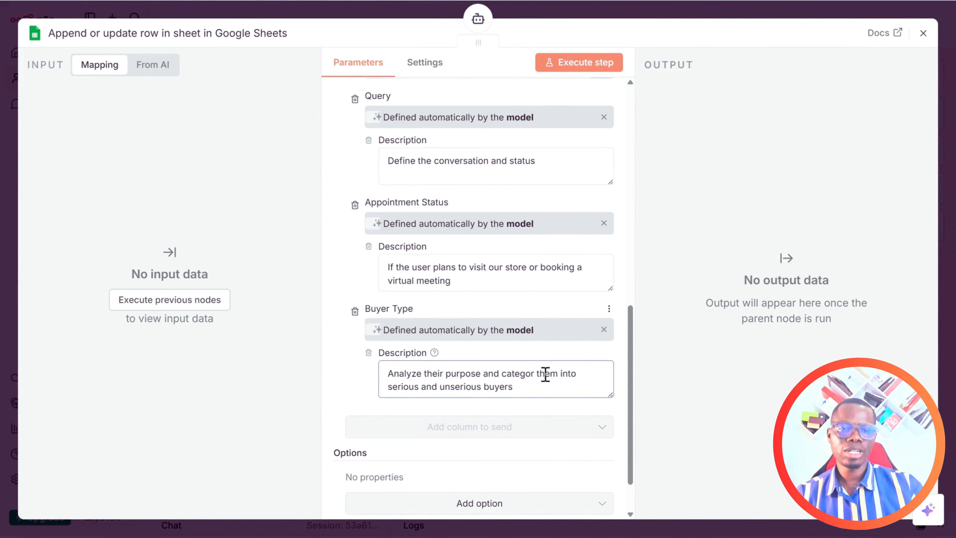
{"action": "key", "text": "BackSpace"}
{"action": "type", "text": "lassify"}
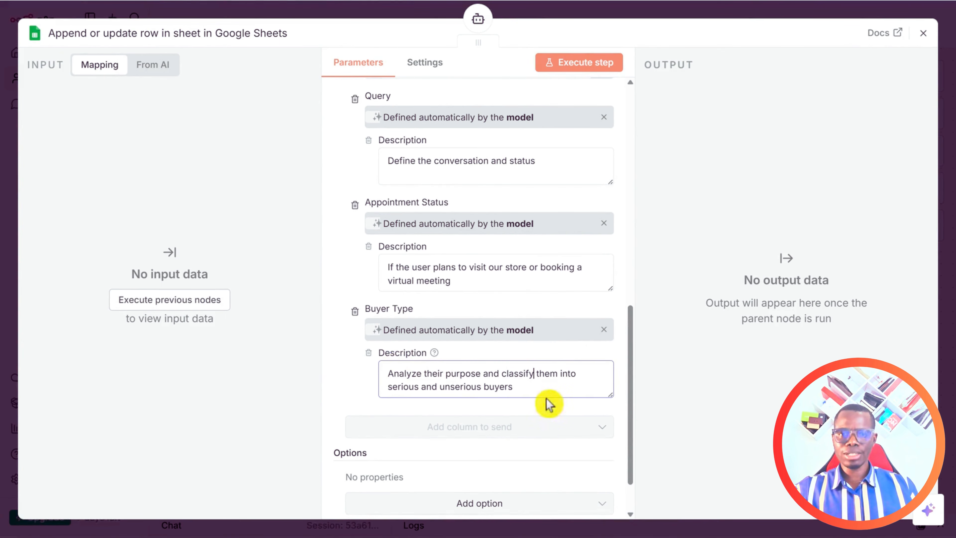
{"action": "left_click", "coordinate": [632, 363]}
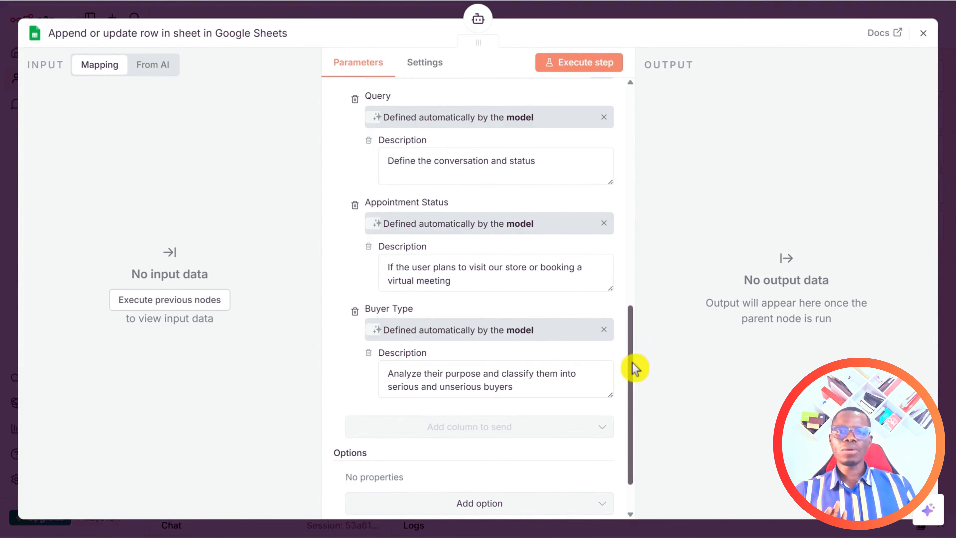
{"action": "scroll", "coordinate": [453, 257], "scroll_direction": "up", "scroll_amount": 3}
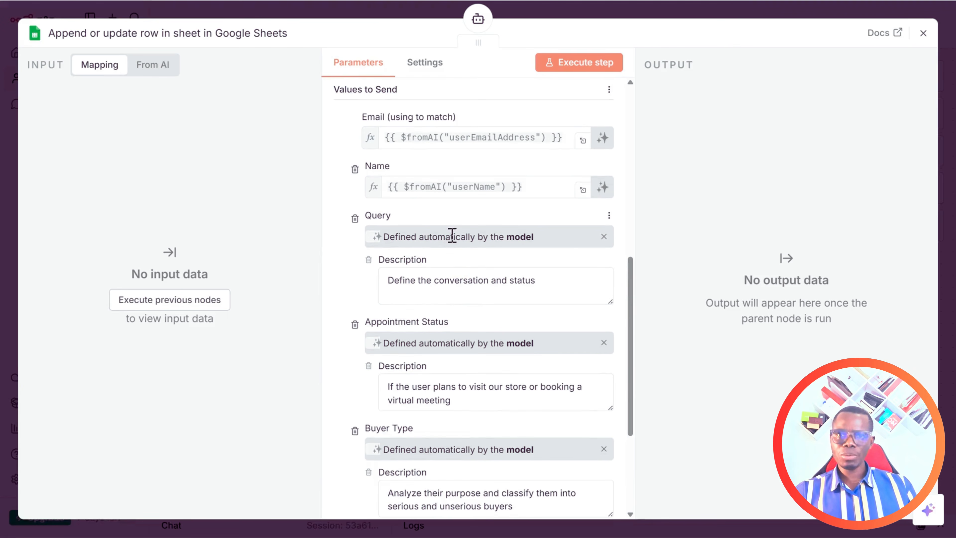
{"action": "scroll", "coordinate": [414, 226], "scroll_direction": "up", "scroll_amount": 4}
{"action": "scroll", "coordinate": [442, 241], "scroll_direction": "down", "scroll_amount": 3}
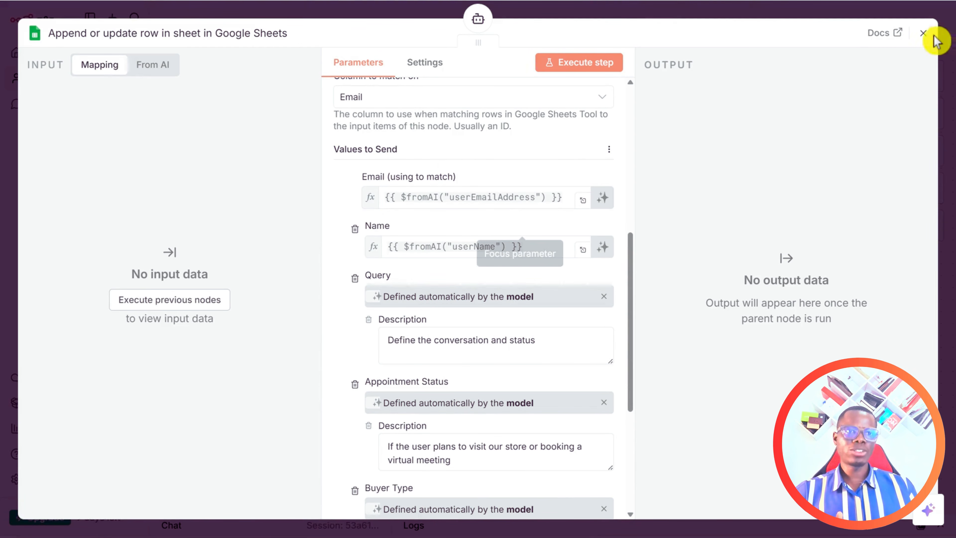
Close the Google Sheets tool and reposition its node beside the AI Agent on the canvas.
{"action": "left_click", "coordinate": [923, 33]}
{"action": "left_click_drag", "start_coordinate": [655, 472], "coordinate": [688, 380]}
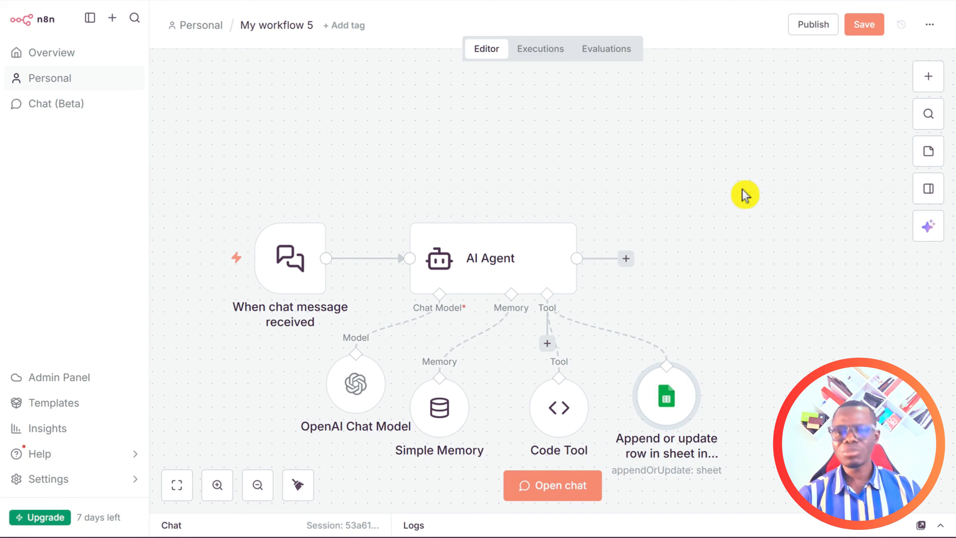
{"action": "mouse_move", "coordinate": [557, 351]}
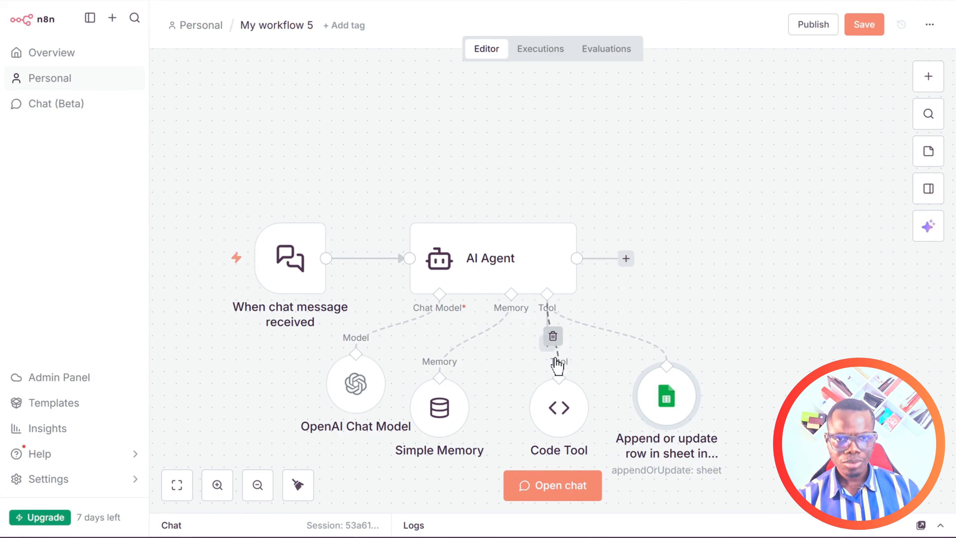
Move the Code Tool aside and add a Google Calendar Tool targeting the account's own calendar.
{"action": "left_click_drag", "start_coordinate": [563, 401], "coordinate": [515, 414]}
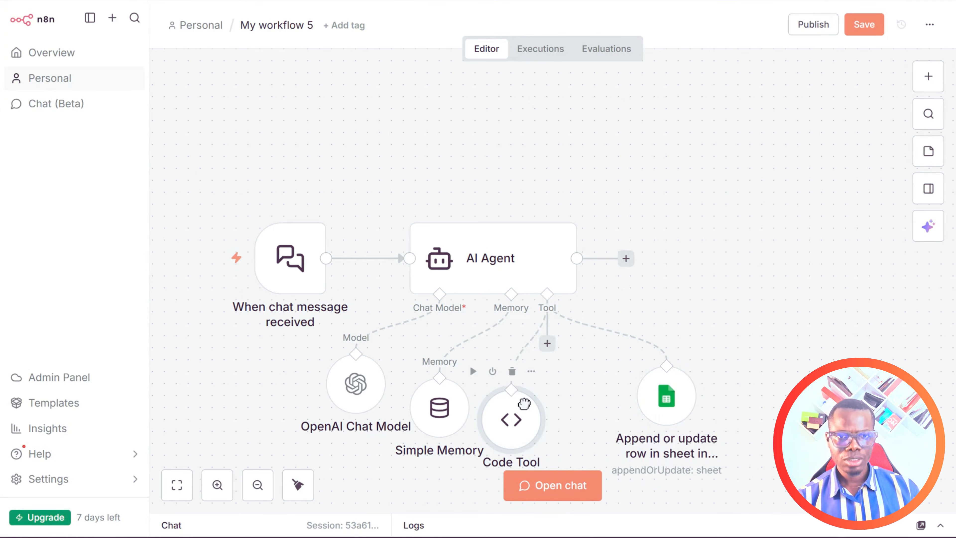
{"action": "left_click", "coordinate": [547, 343]}
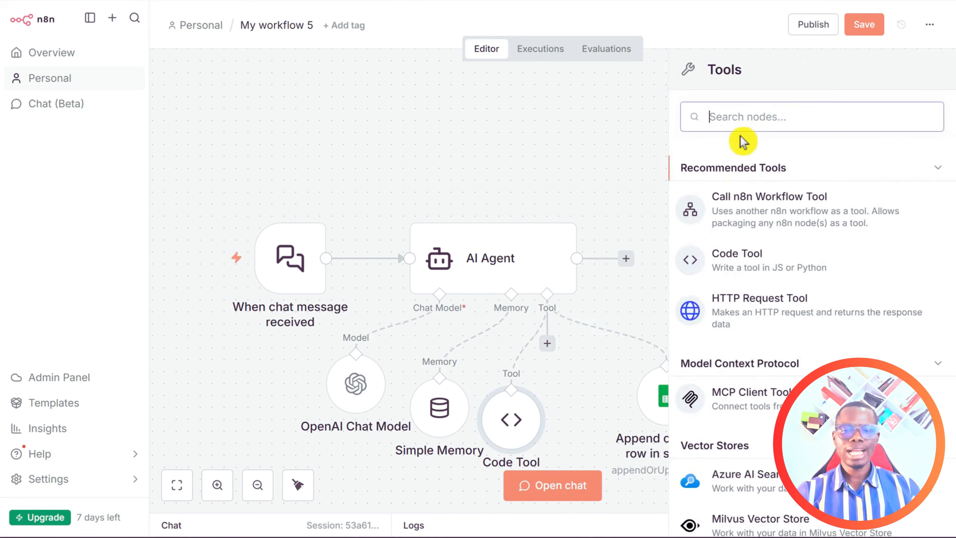
{"action": "type", "text": "calenda"}
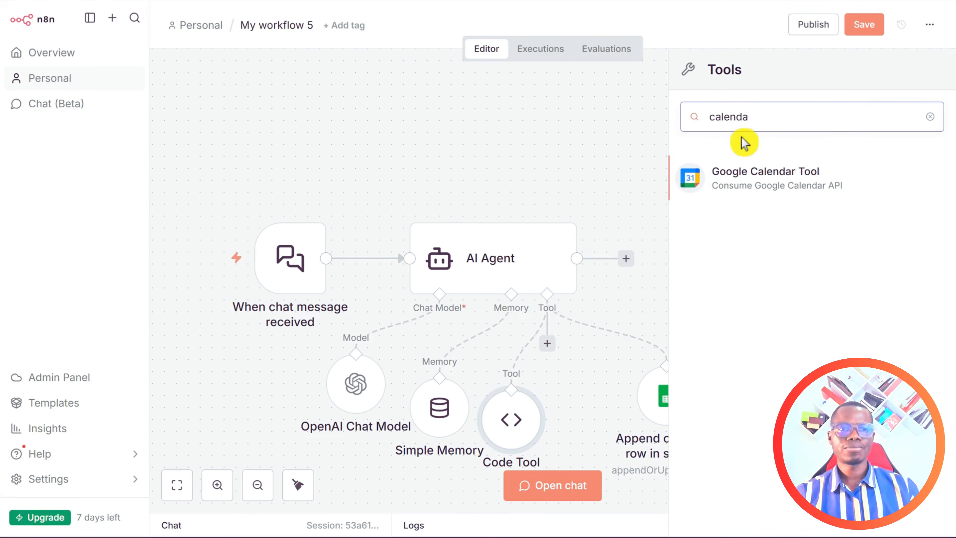
{"action": "left_click", "coordinate": [770, 177]}
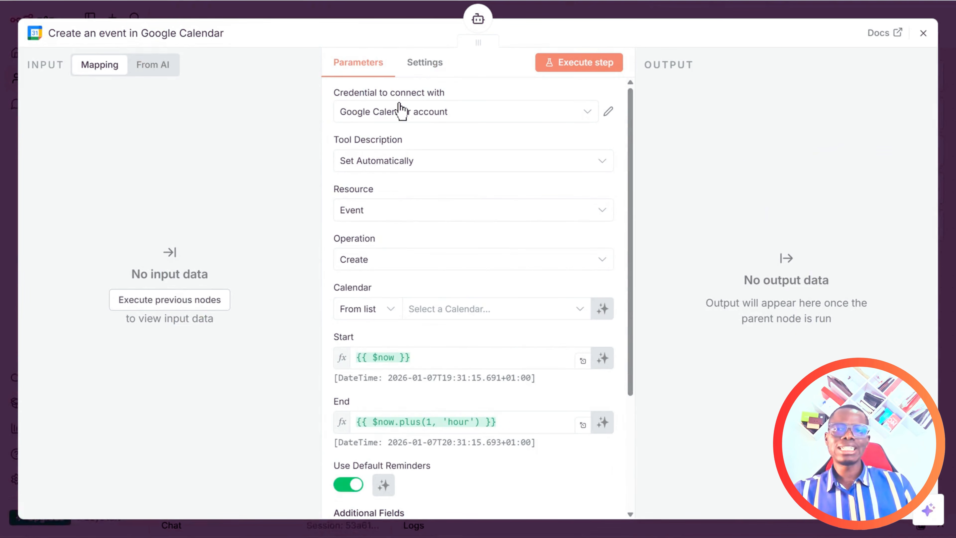
{"action": "left_click", "coordinate": [392, 101]}
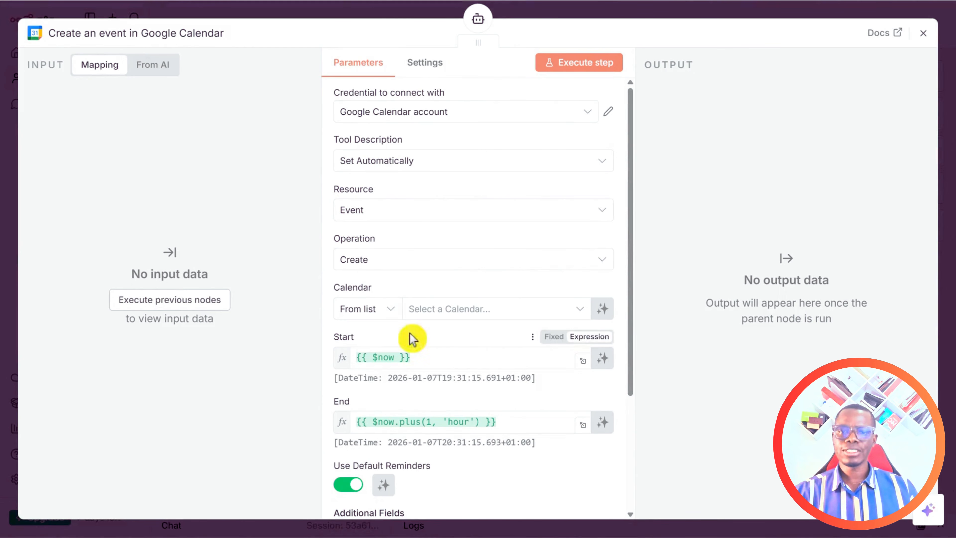
{"action": "left_click", "coordinate": [454, 312]}
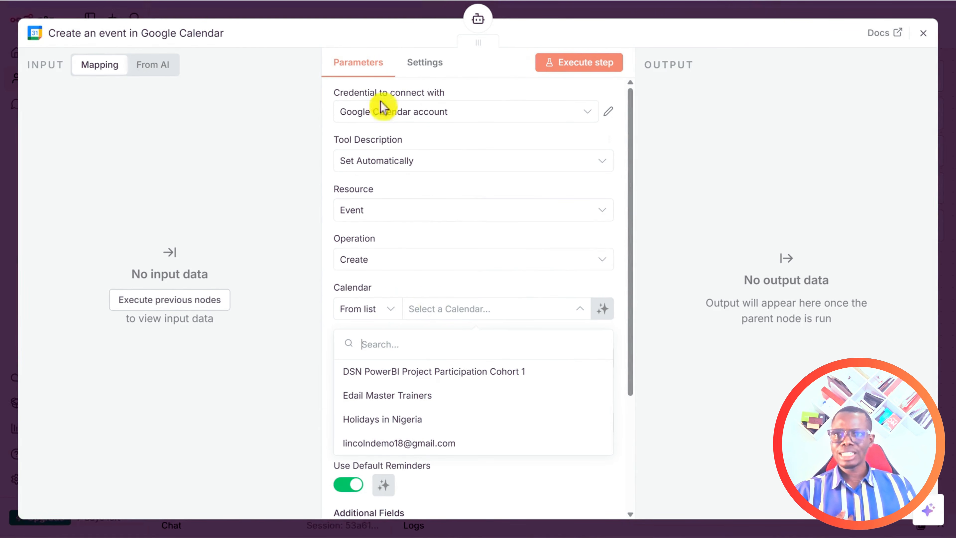
{"action": "left_click", "coordinate": [414, 445]}
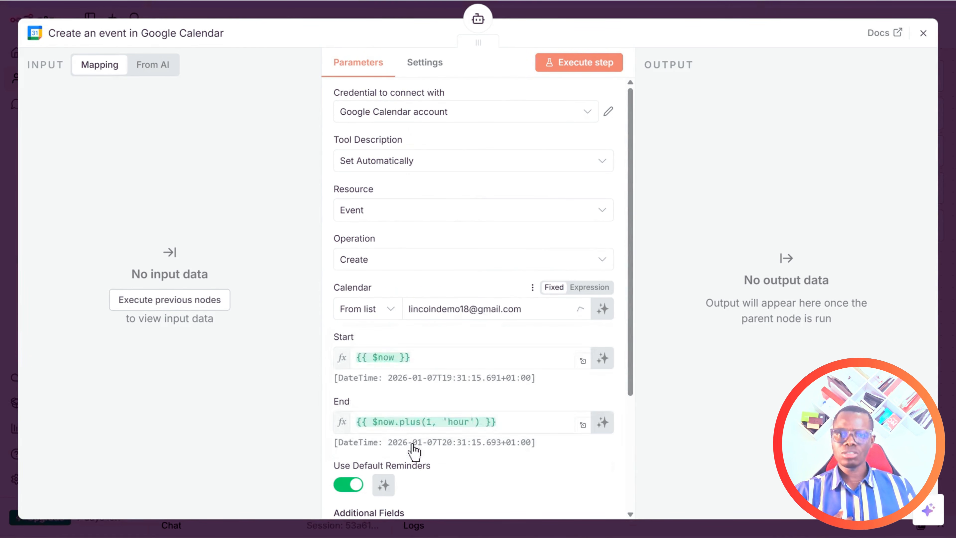
{"action": "left_click", "coordinate": [460, 303]}
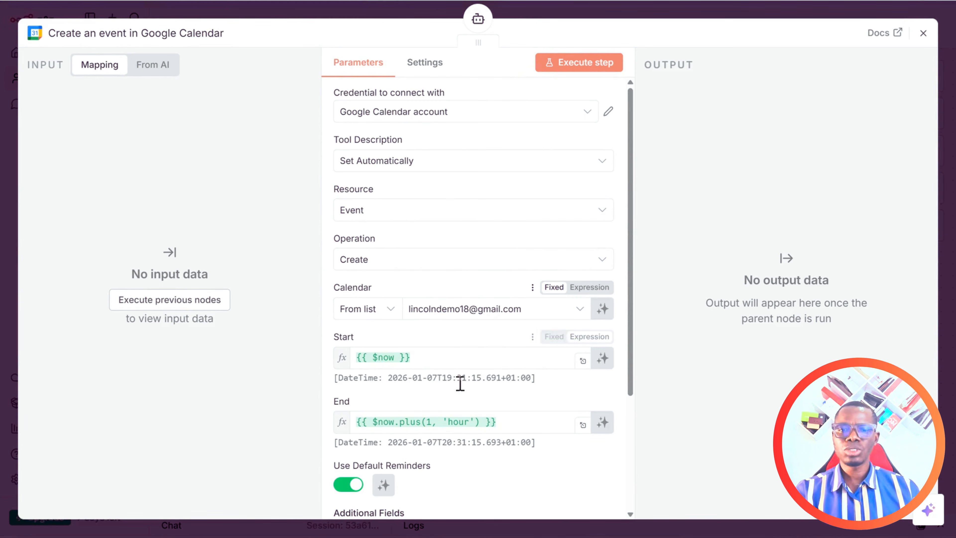
Replace the event Start with the expression {{ $fromAI("startDate") }}.
{"action": "left_click", "coordinate": [439, 357]}
{"action": "key", "text": "BackSpace"}
{"action": "key", "text": "BackSpace"}
{"action": "key", "text": "BackSpace"}
{"action": "key", "text": "BackSpace"}
{"action": "key", "text": "BackSpace"}
{"action": "key", "text": "BackSpace"}
{"action": "key", "text": "BackSpace"}
{"action": "key", "text": "BackSpace"}
{"action": "key", "text": "BackSpace"}
{"action": "key", "text": "BackSpace"}
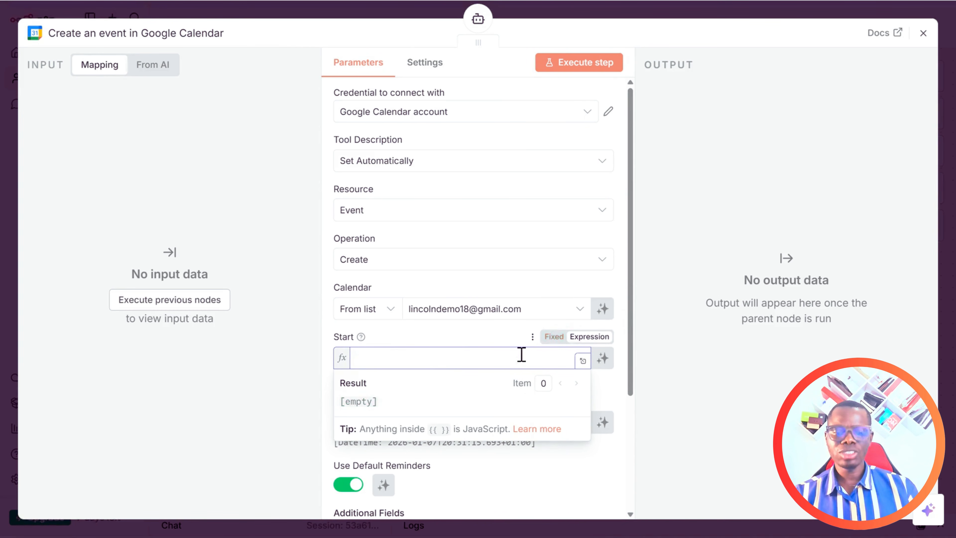
{"action": "type", "text": "{{ "}
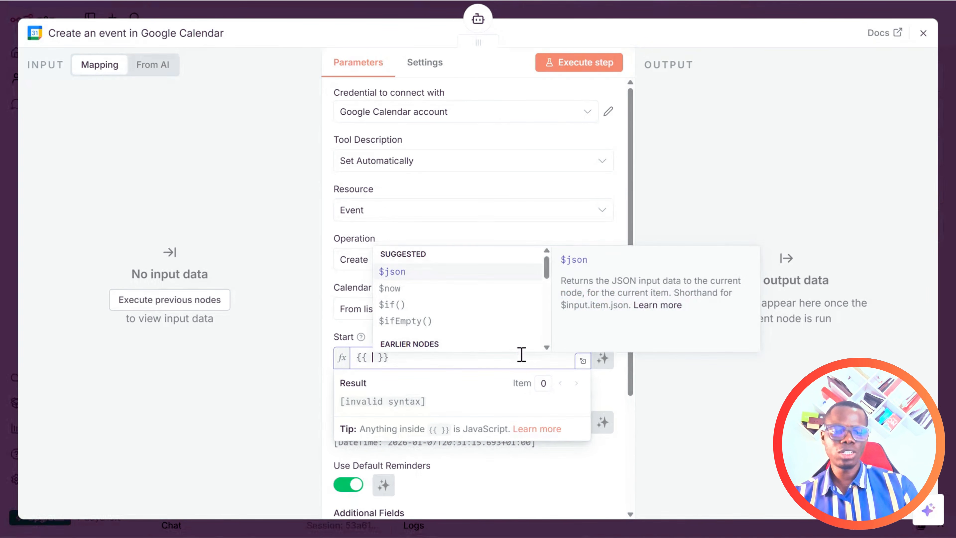
{"action": "type", "text": "$fromAI("}
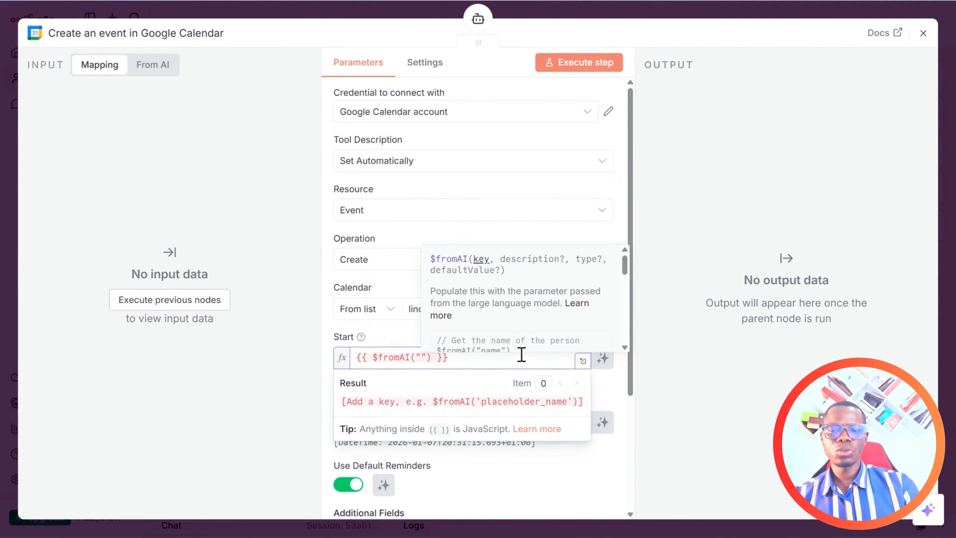
{"action": "type", "text": "startD"}
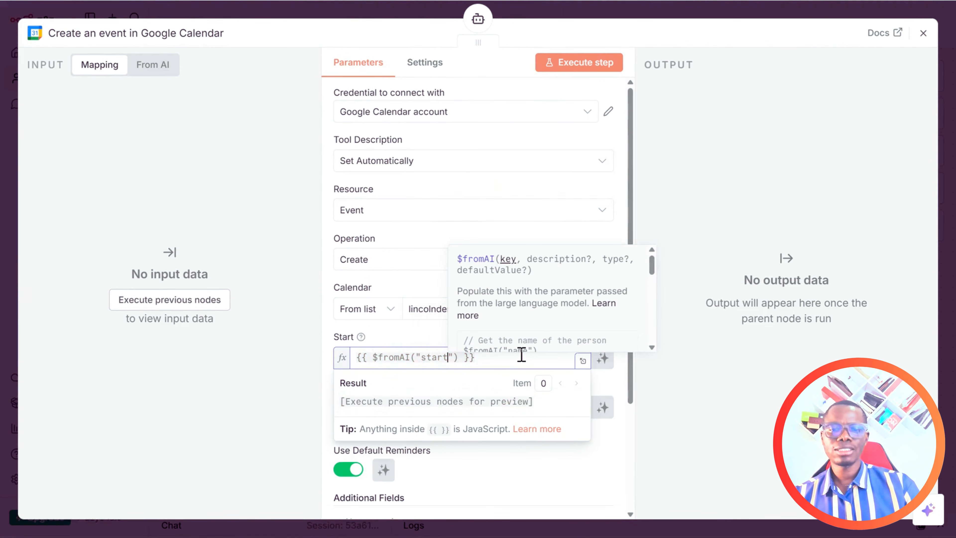
{"action": "type", "text": "ate"}
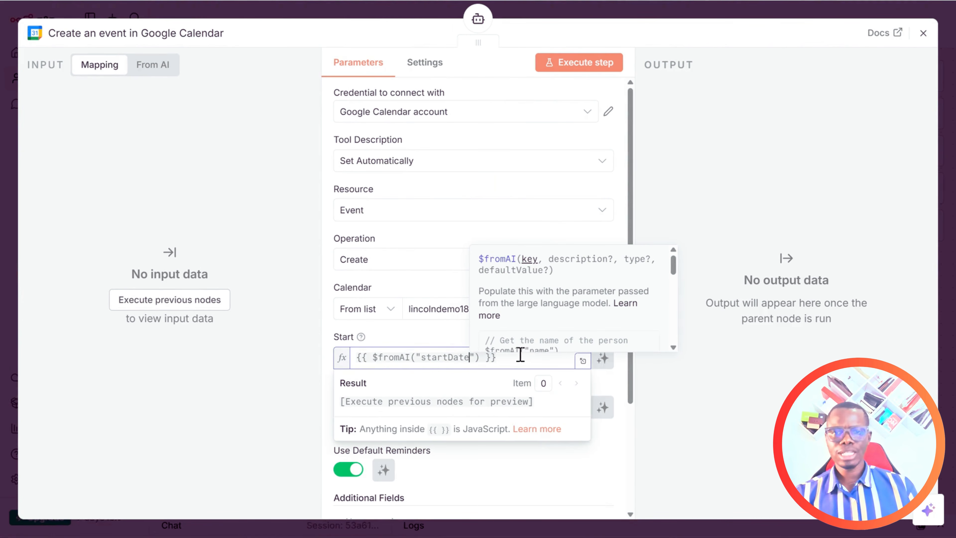
{"action": "left_click", "coordinate": [727, 381]}
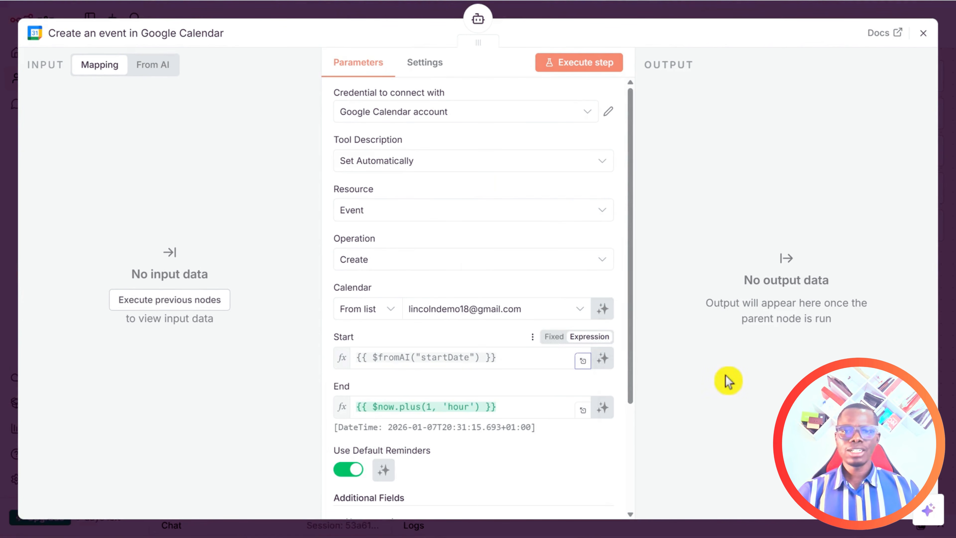
{"action": "left_click", "coordinate": [506, 363]}
{"action": "left_click_drag", "start_coordinate": [461, 363], "coordinate": [356, 360]}
{"action": "key", "text": "ctrl+c"}
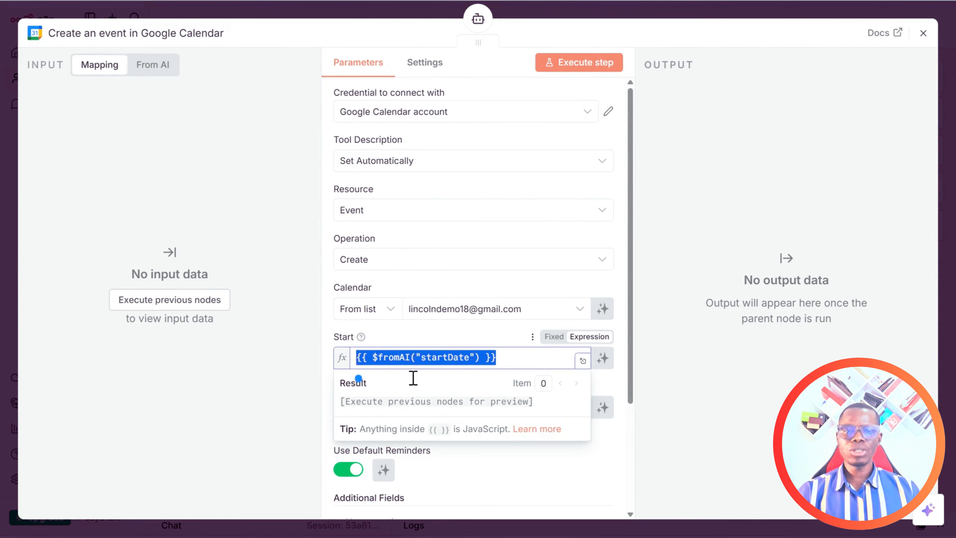
{"action": "left_click", "coordinate": [689, 377]}
Set the event End to {{ $fromAI("endDate") }} by pasting and editing the Start expression.
{"action": "left_click_drag", "start_coordinate": [502, 408], "coordinate": [352, 409]}
{"action": "key", "text": "ctrl+v"}
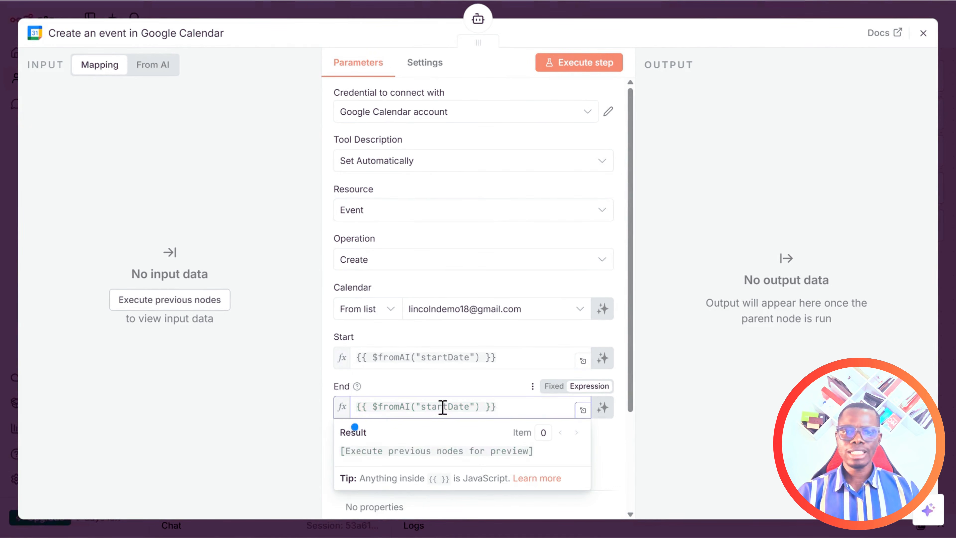
{"action": "left_click", "coordinate": [447, 408]}
{"action": "key", "text": "BackSpace"}
{"action": "key", "text": "BackSpace"}
{"action": "key", "text": "BackSpace"}
{"action": "key", "text": "BackSpace"}
{"action": "key", "text": "BackSpace"}
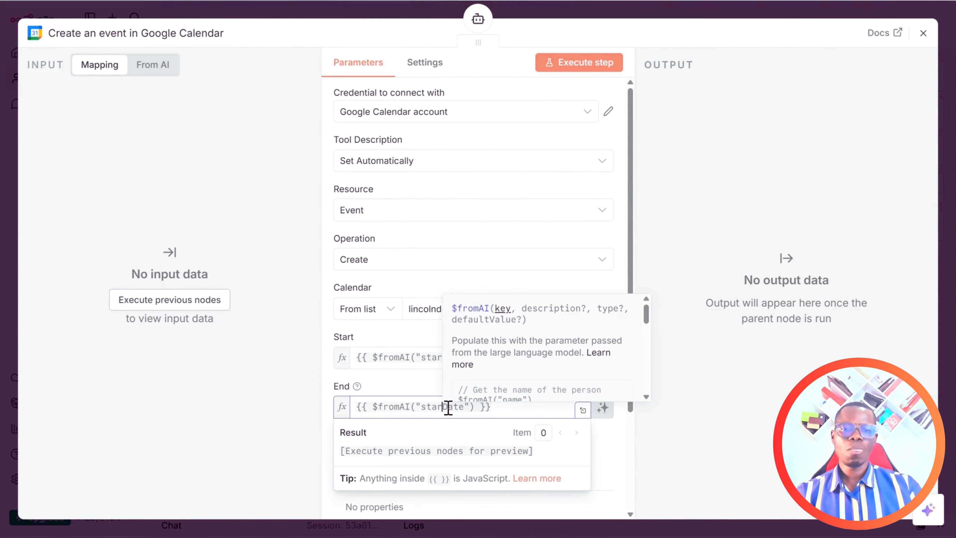
{"action": "type", "text": "end"}
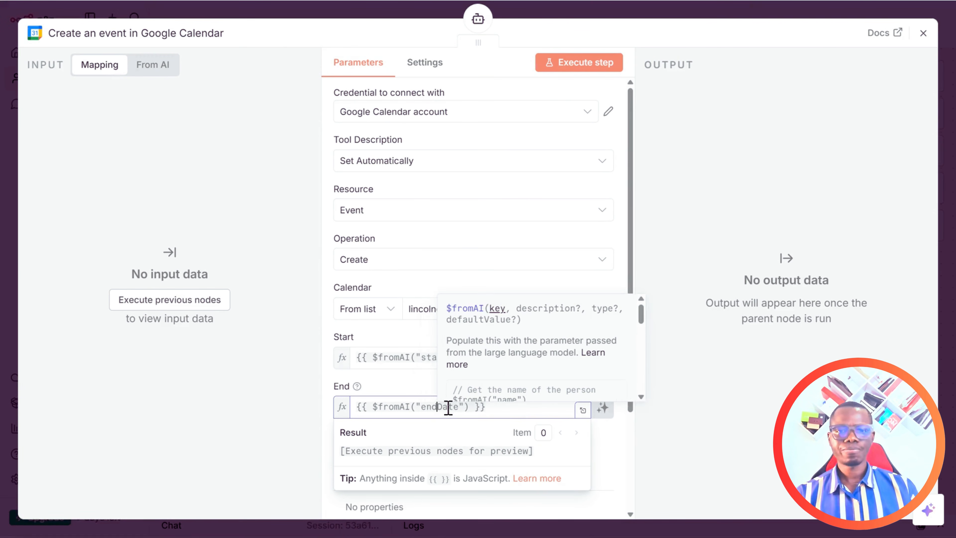
{"action": "left_click", "coordinate": [699, 388]}
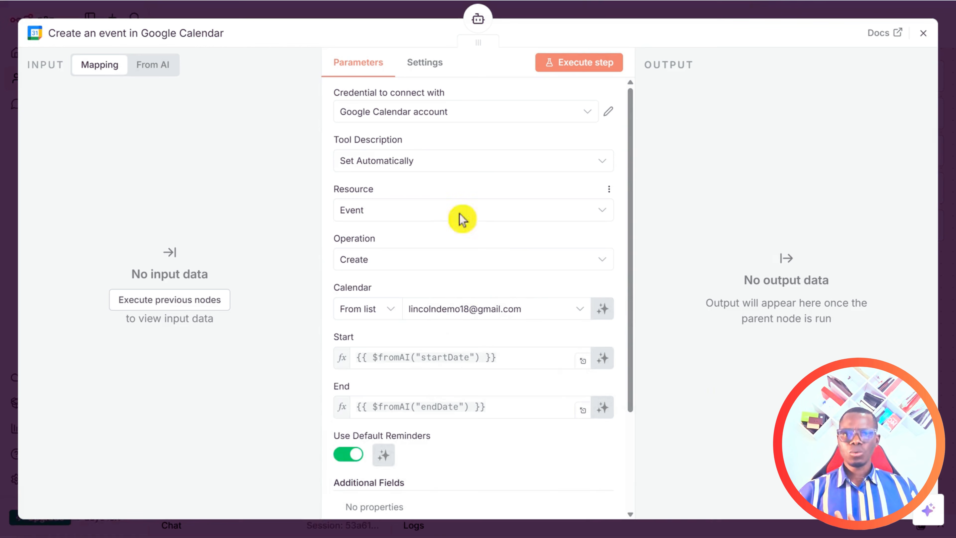
Add an Attendees field whose first attendee is {{ $fromAI("userEmailAddress") }}.
{"action": "scroll", "coordinate": [469, 397], "scroll_direction": "down", "scroll_amount": 3}
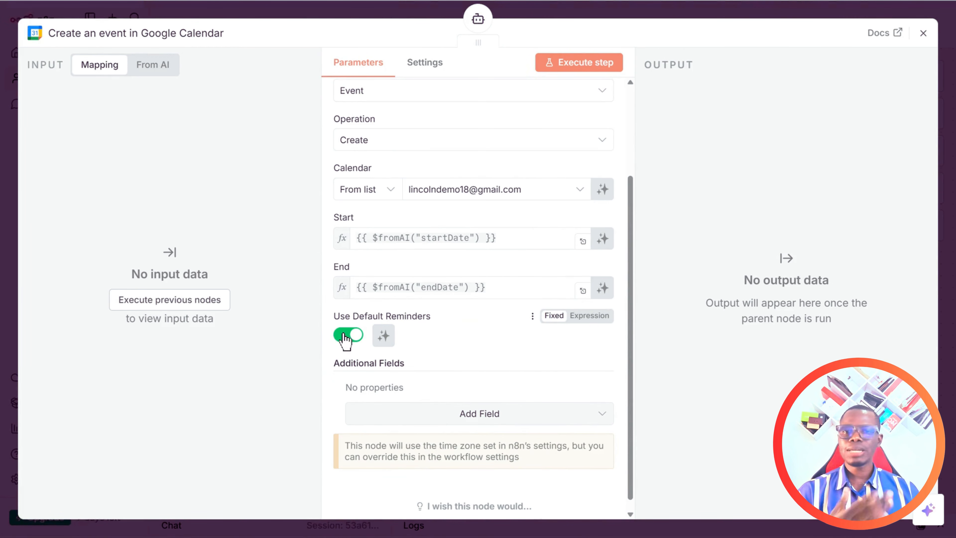
{"action": "scroll", "coordinate": [452, 399], "scroll_direction": "down", "scroll_amount": 1}
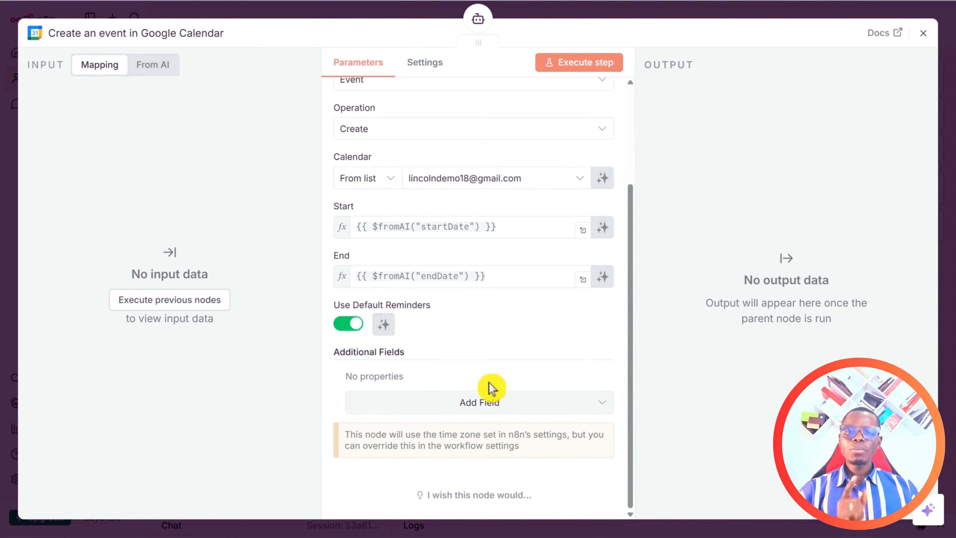
{"action": "left_click", "coordinate": [481, 403]}
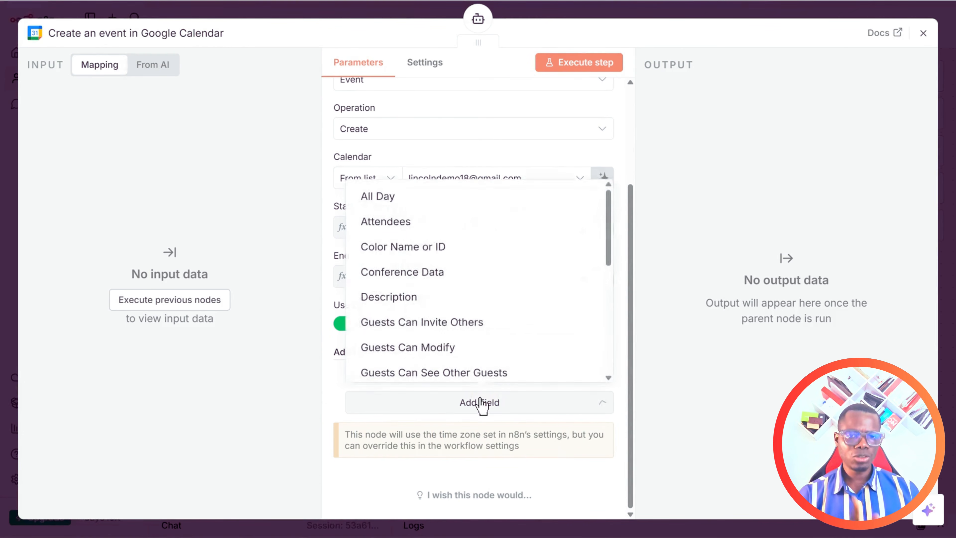
{"action": "left_click", "coordinate": [387, 220]}
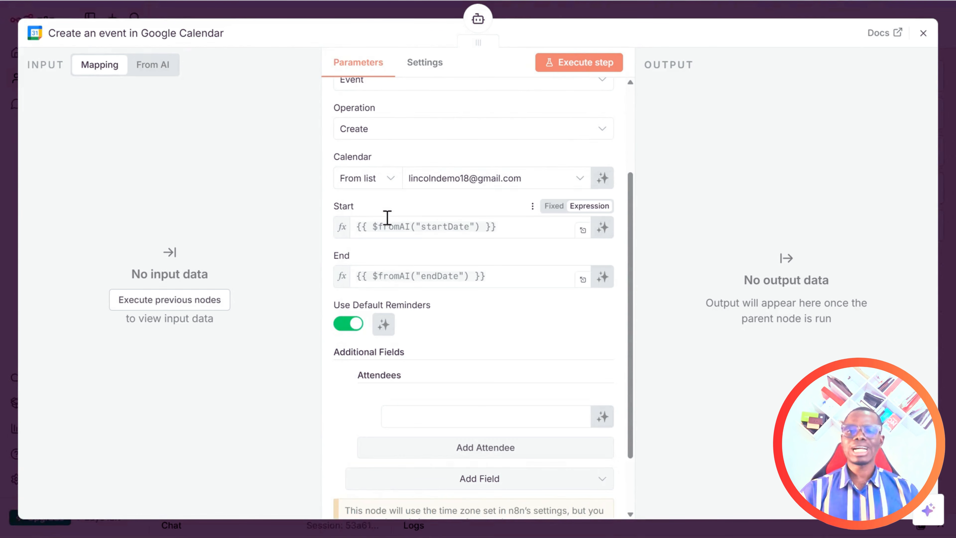
{"action": "scroll", "coordinate": [451, 392], "scroll_direction": "down", "scroll_amount": 2}
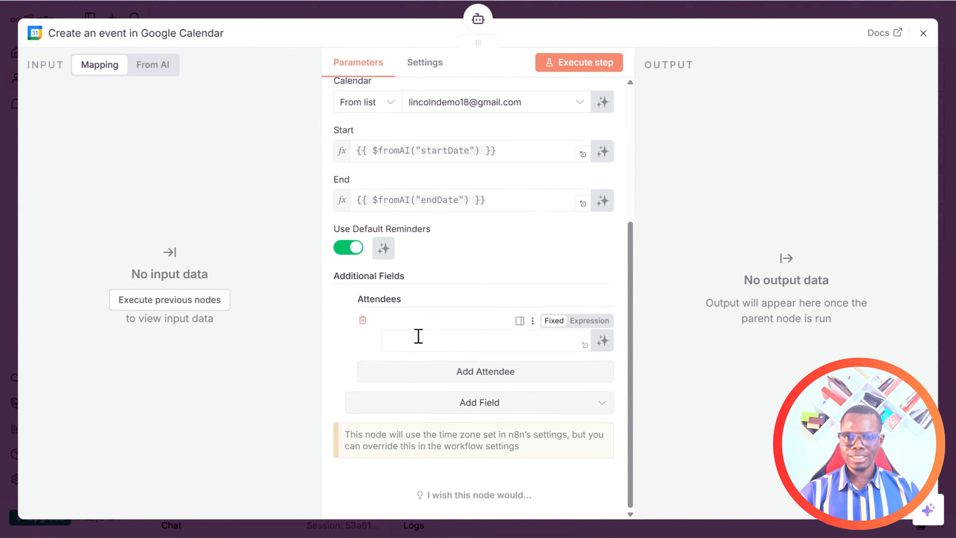
{"action": "left_click", "coordinate": [588, 320]}
{"action": "left_click", "coordinate": [461, 341]}
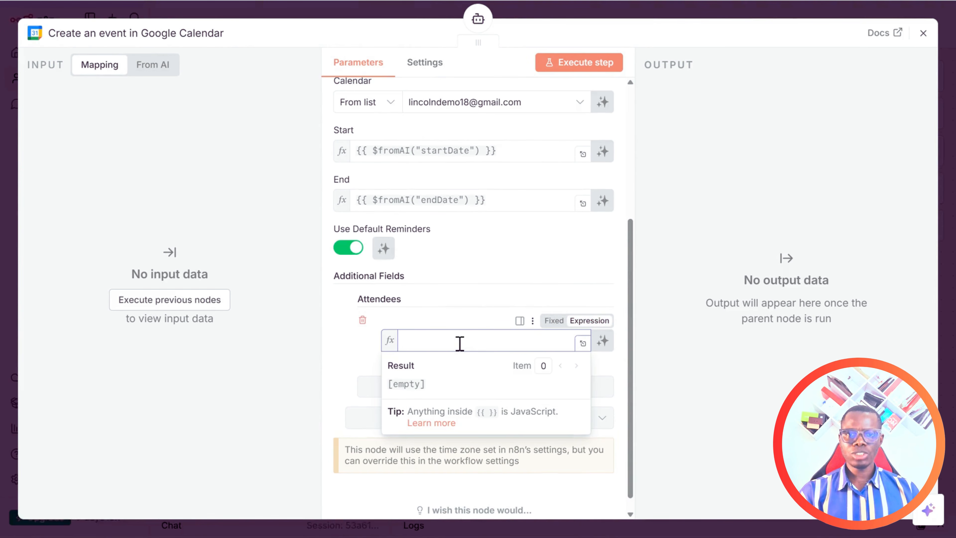
{"action": "type", "text": "{{ "}
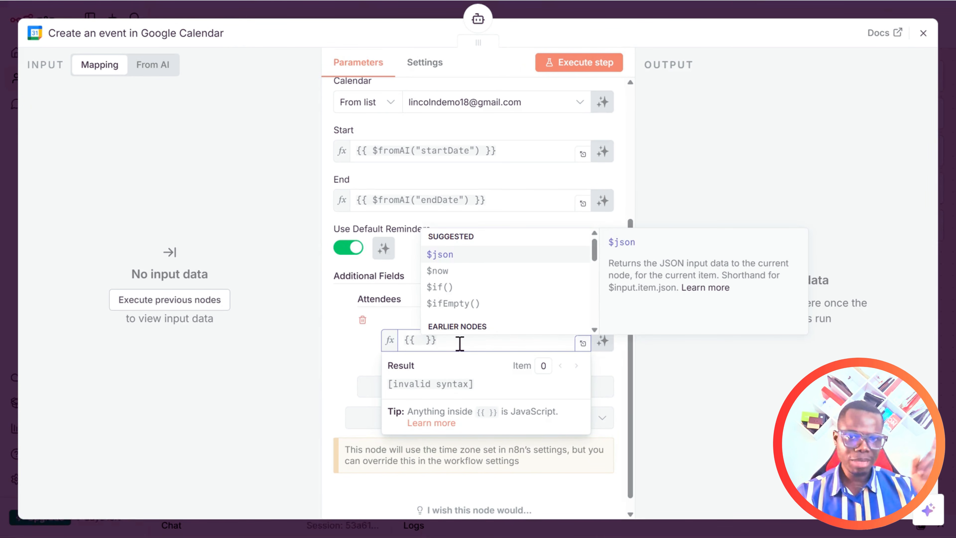
{"action": "type", "text": "$fromAI"}
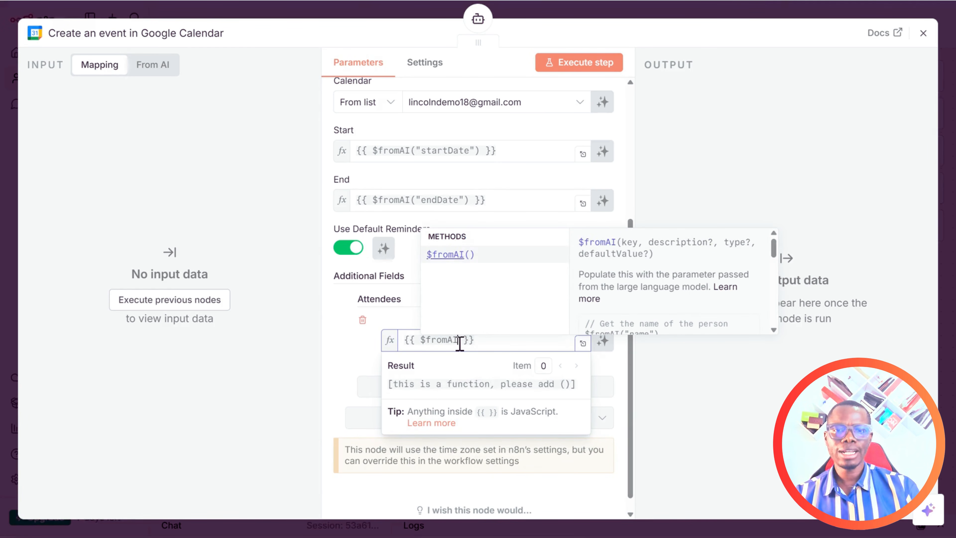
{"action": "type", "text": "(\""}
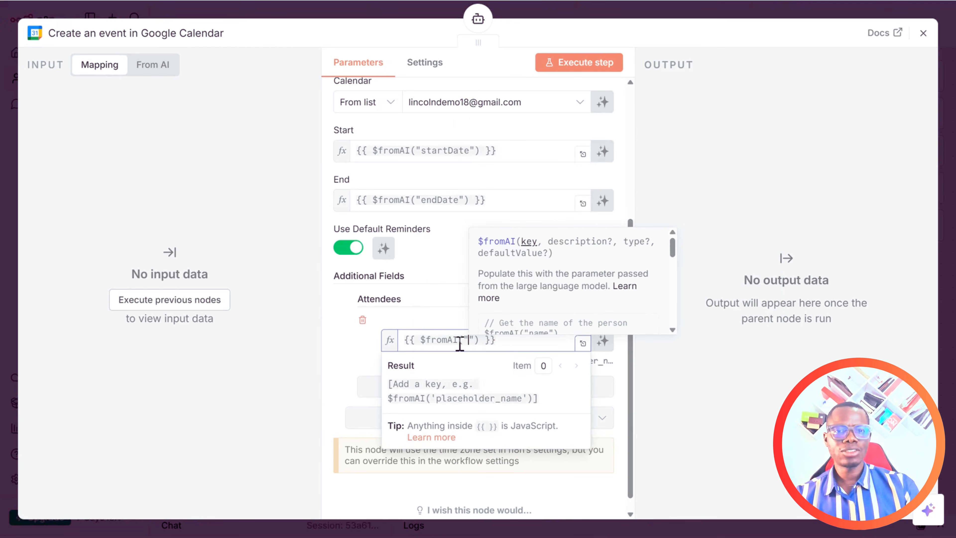
{"action": "type", "text": "userEmail"}
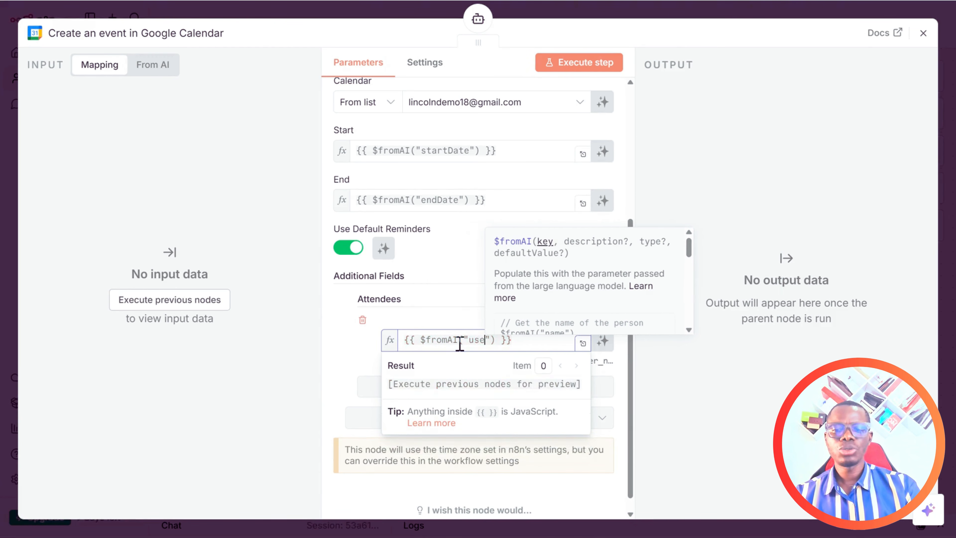
{"action": "type", "text": "Address"}
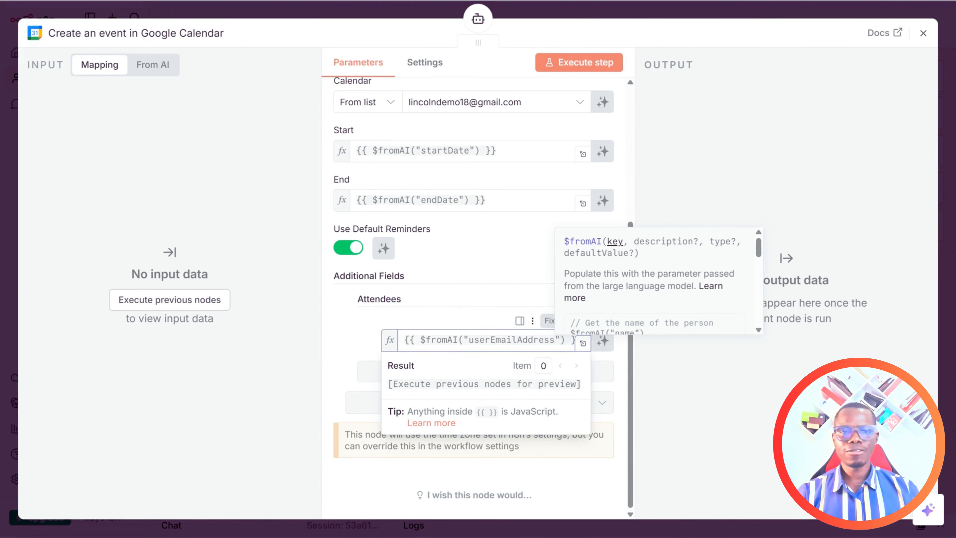
{"action": "left_click", "coordinate": [751, 435]}
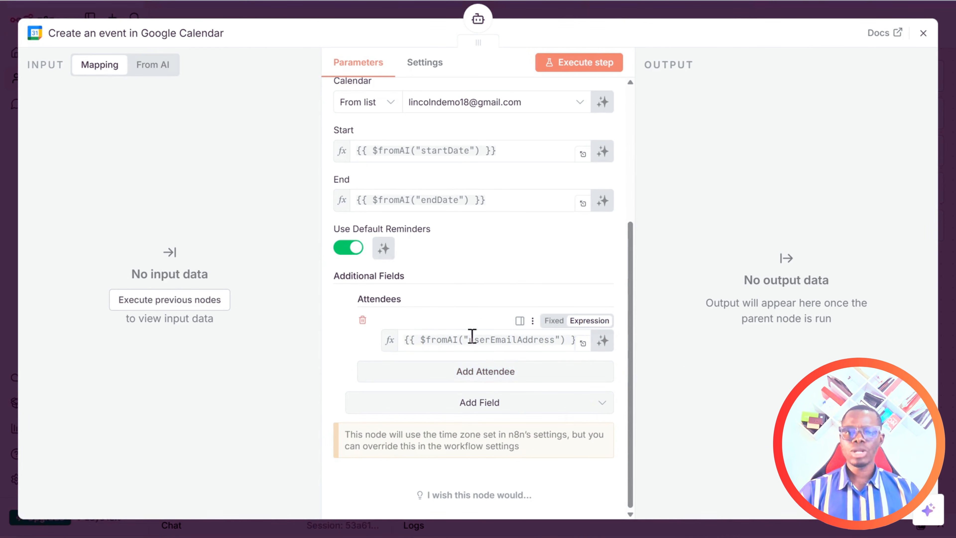
Add a second attendee with a fixed e-mail address.
{"action": "left_click", "coordinate": [491, 372]}
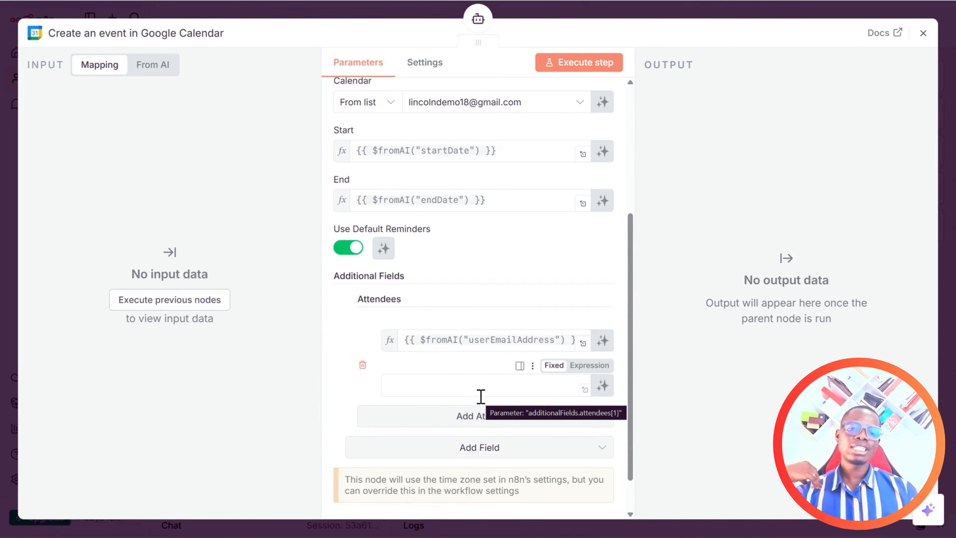
{"action": "left_click", "coordinate": [486, 388]}
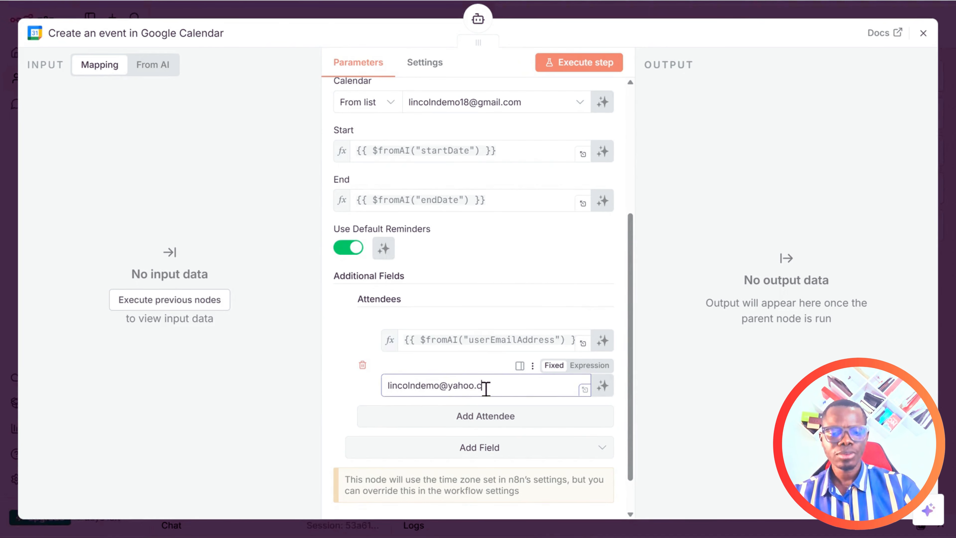
{"action": "left_click", "coordinate": [672, 341]}
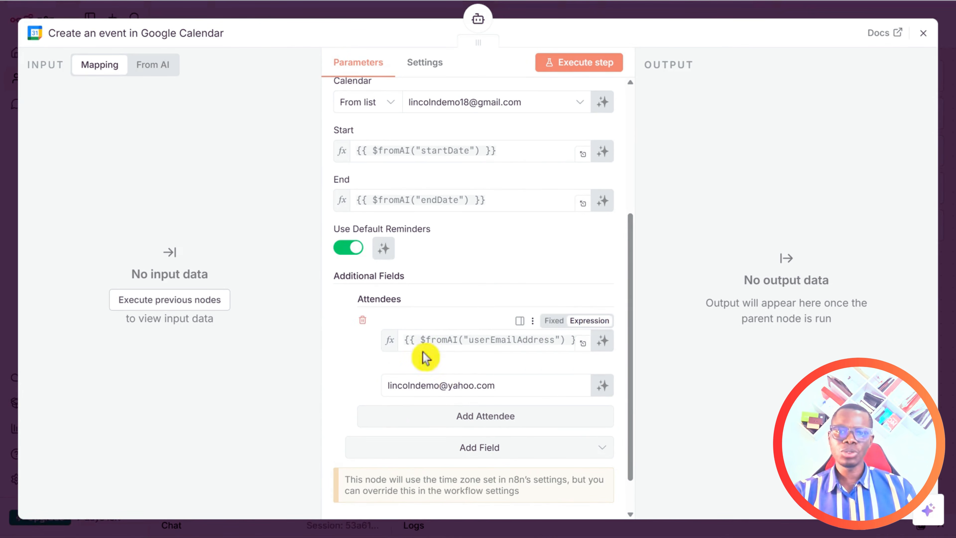
{"action": "scroll", "coordinate": [424, 359], "scroll_direction": "down", "scroll_amount": 2}
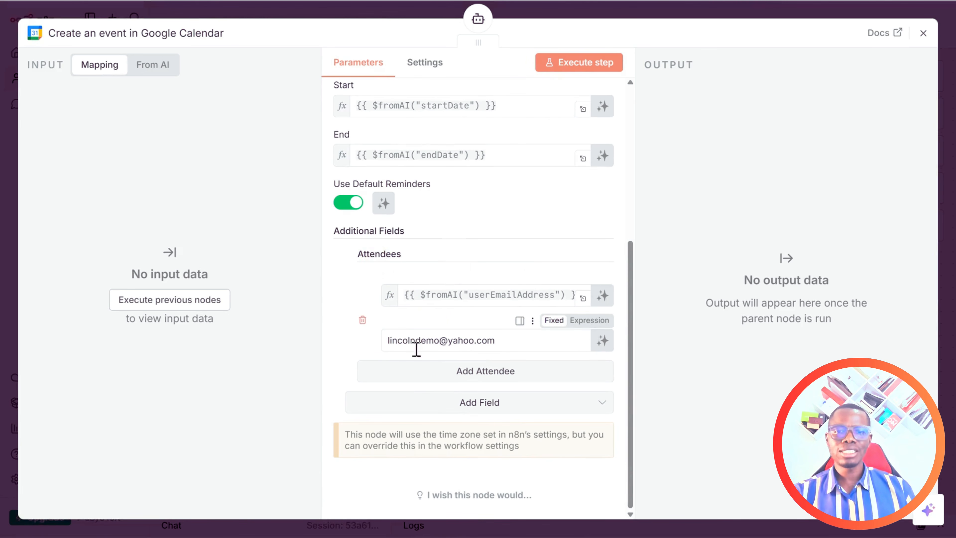
Add a Conference Data field to the event with Google Meet as the conference type.
{"action": "left_click", "coordinate": [460, 406]}
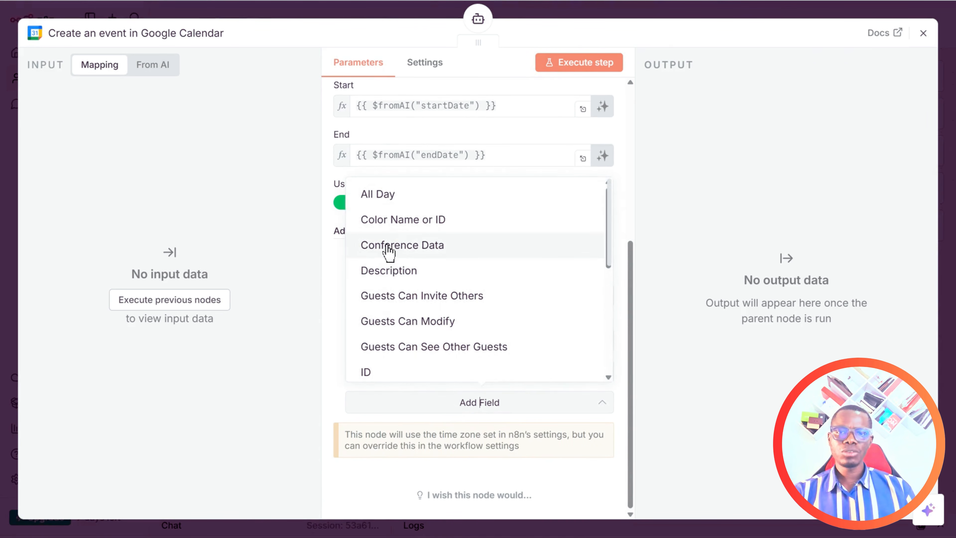
{"action": "left_click", "coordinate": [395, 246]}
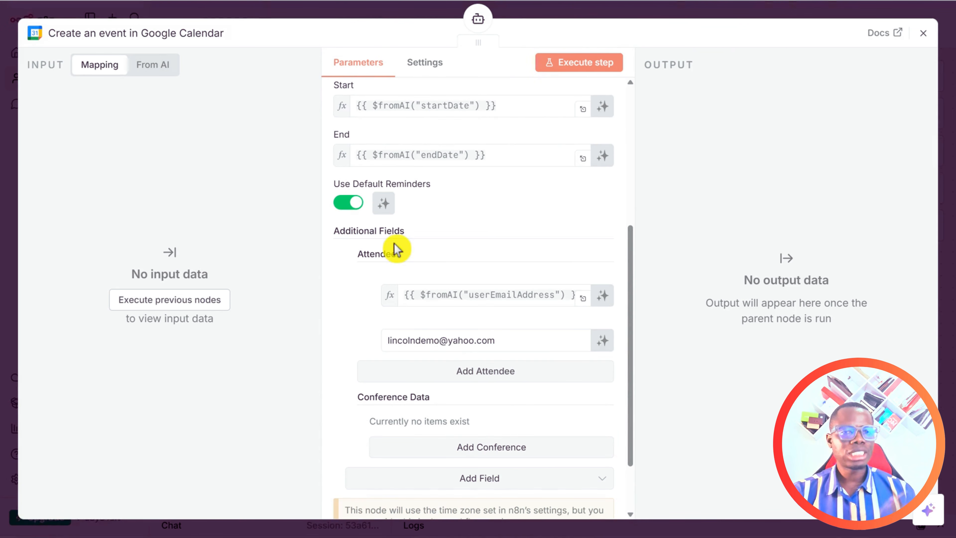
{"action": "scroll", "coordinate": [426, 395], "scroll_direction": "down", "scroll_amount": 2}
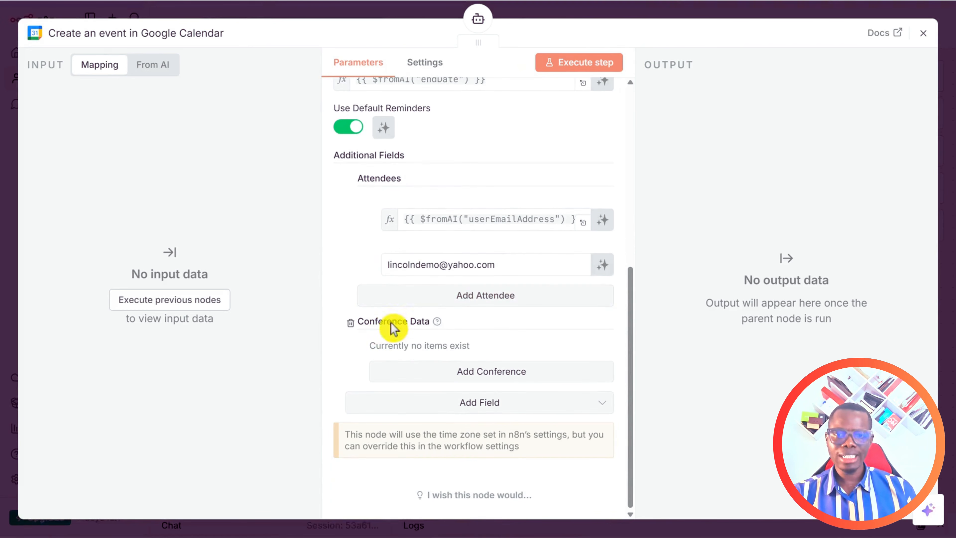
{"action": "left_click", "coordinate": [481, 377]}
{"action": "left_click", "coordinate": [585, 373]}
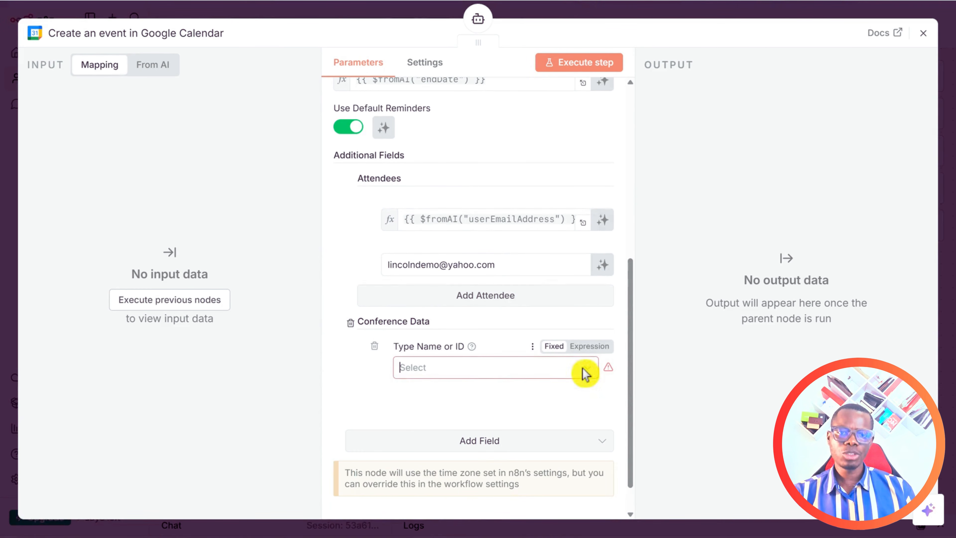
{"action": "left_click", "coordinate": [474, 412]}
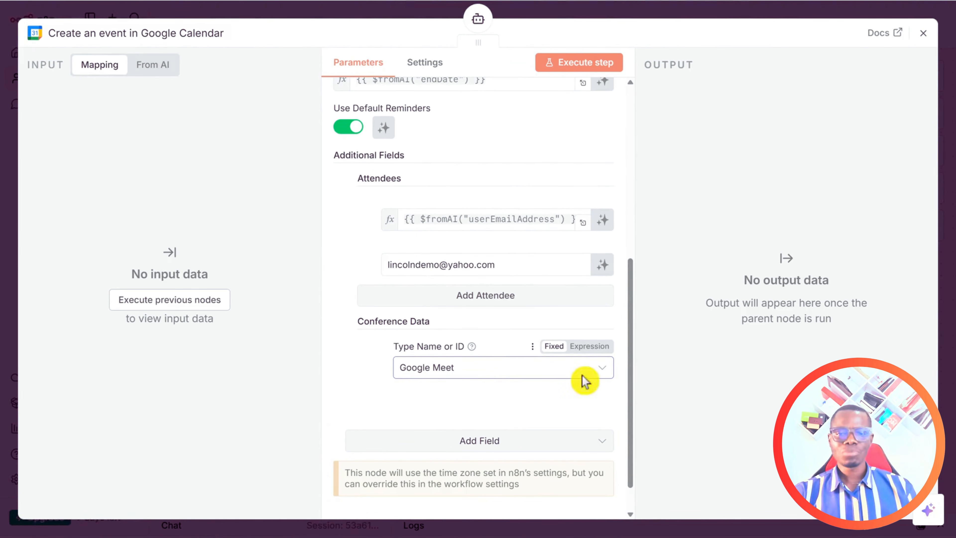
Add a Summary field to the Calendar event's optional fields.
{"action": "left_click", "coordinate": [486, 449]}
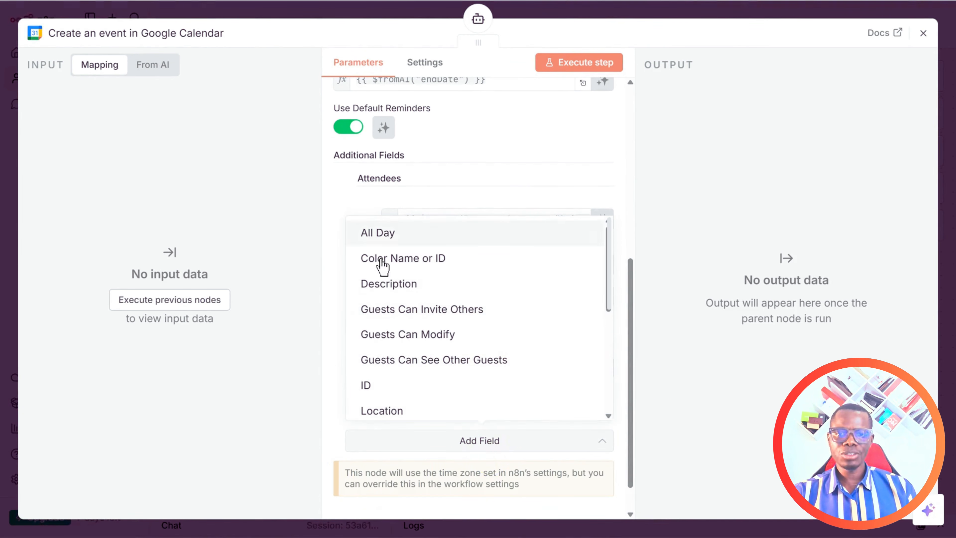
{"action": "scroll", "coordinate": [433, 331], "scroll_direction": "down", "scroll_amount": 5}
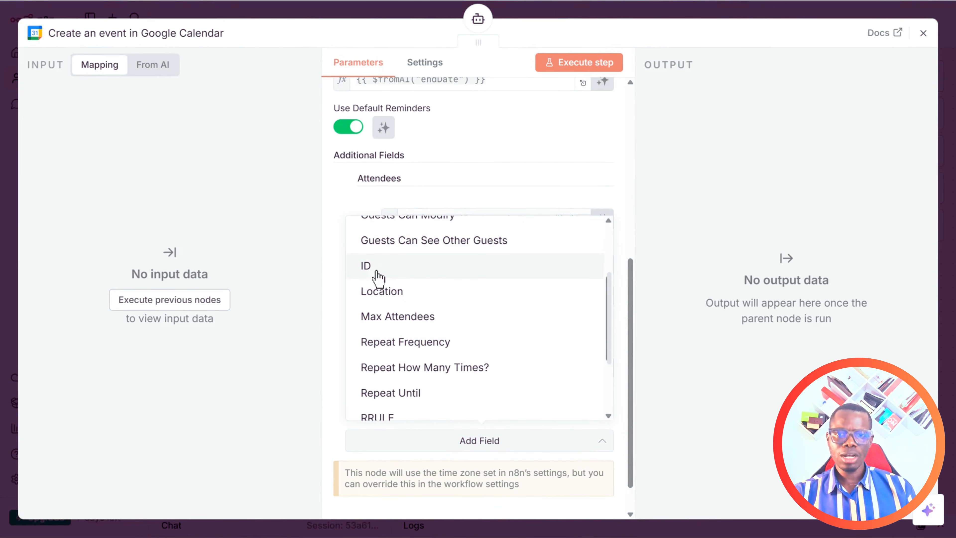
{"action": "scroll", "coordinate": [395, 287], "scroll_direction": "down", "scroll_amount": 2}
{"action": "scroll", "coordinate": [430, 367], "scroll_direction": "down", "scroll_amount": 2}
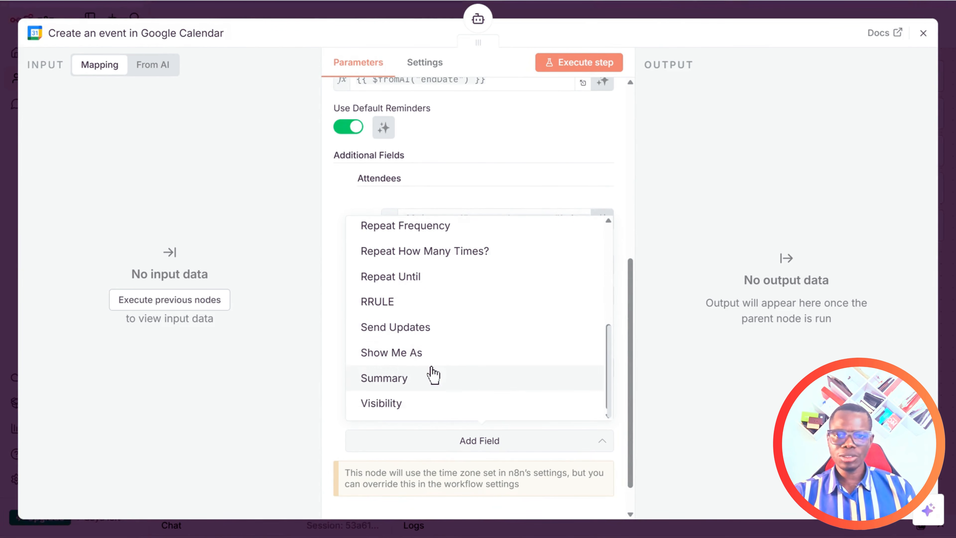
{"action": "left_click", "coordinate": [406, 384]}
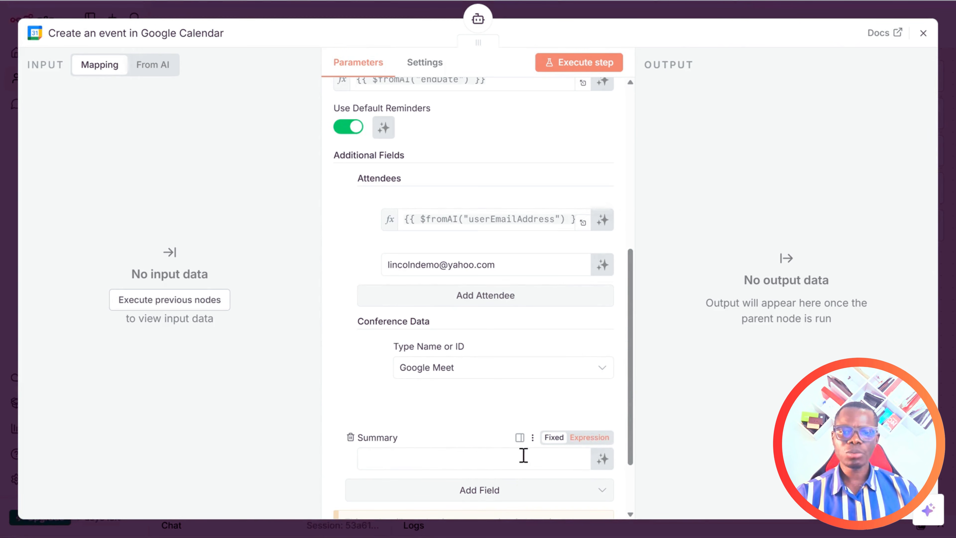
Set Summary to the expression {{ $fromAI("summary") }}, correcting the misspelled key.
{"action": "left_click", "coordinate": [589, 438]}
{"action": "type", "text": "{"}
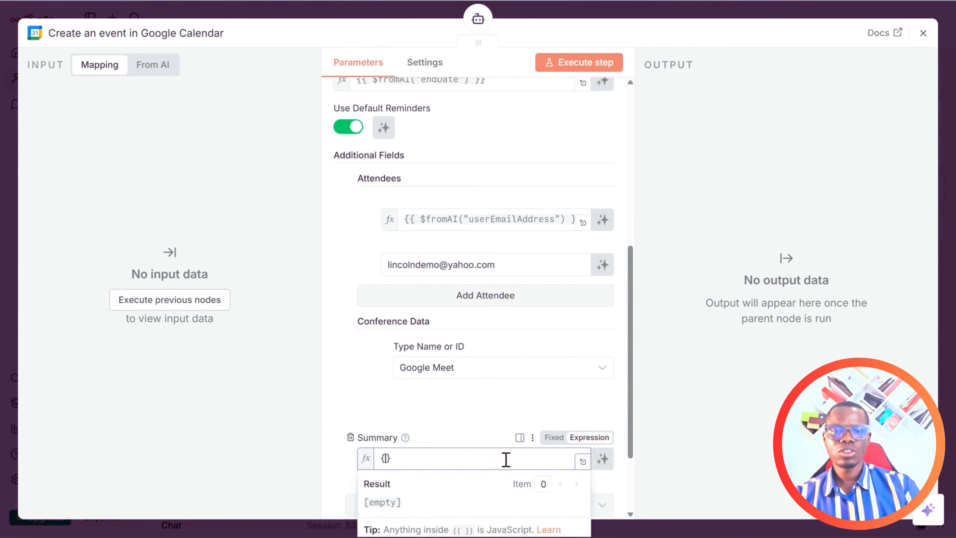
{"action": "type", "text": "{ $fromAI("}
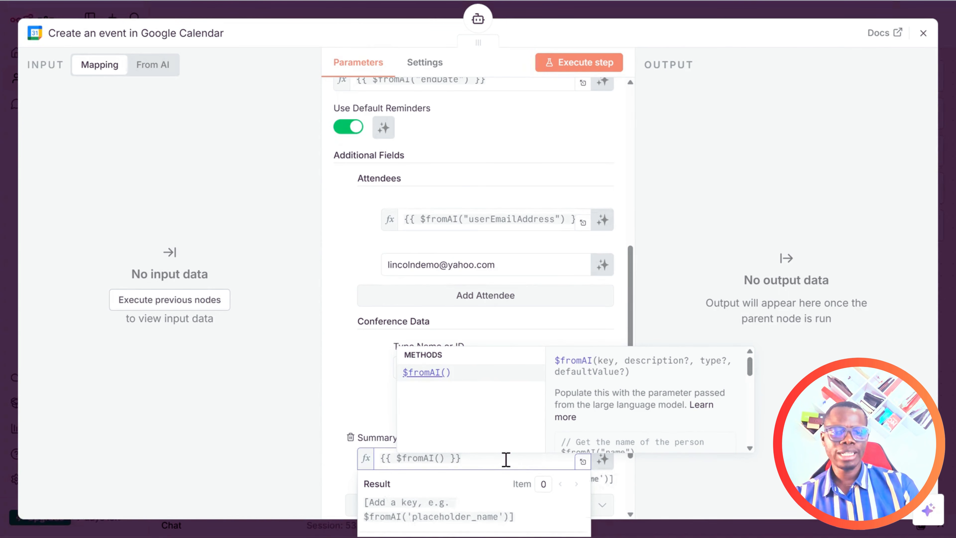
{"action": "type", "text": "\"sumaa"}
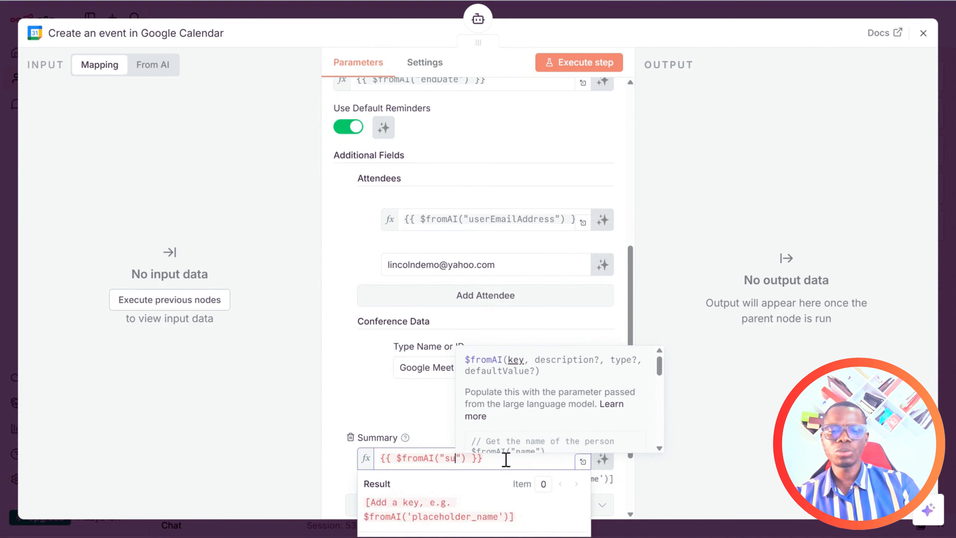
{"action": "type", "text": "ry"}
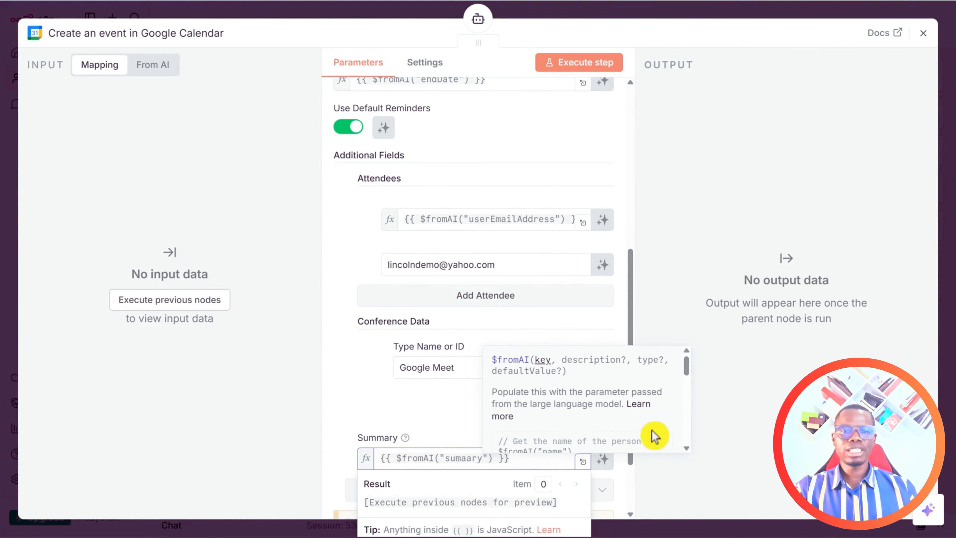
{"action": "key", "text": "BackSpace"}
{"action": "key", "text": "BackSpace"}
{"action": "key", "text": "BackSpace"}
{"action": "key", "text": "BackSpace"}
{"action": "type", "text": "mary"}
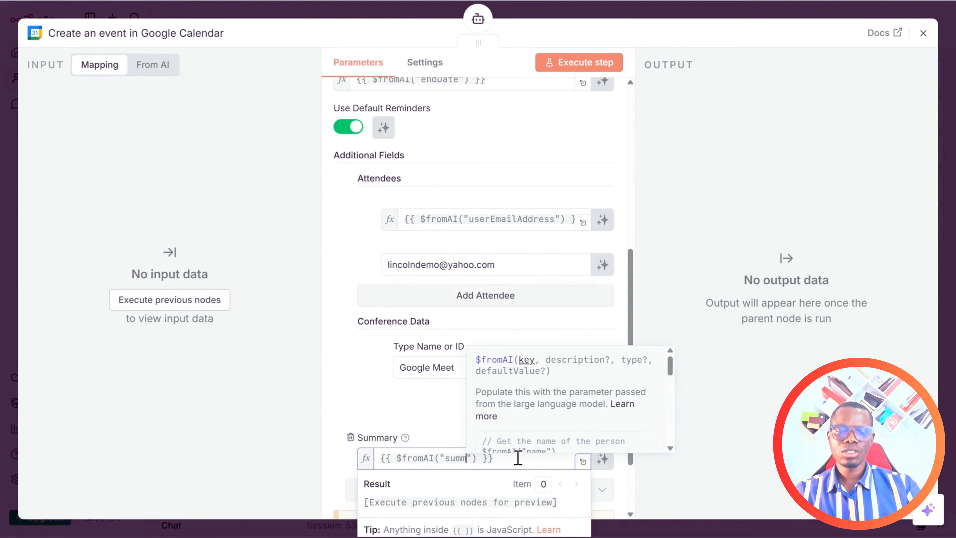
{"action": "left_click", "coordinate": [765, 385]}
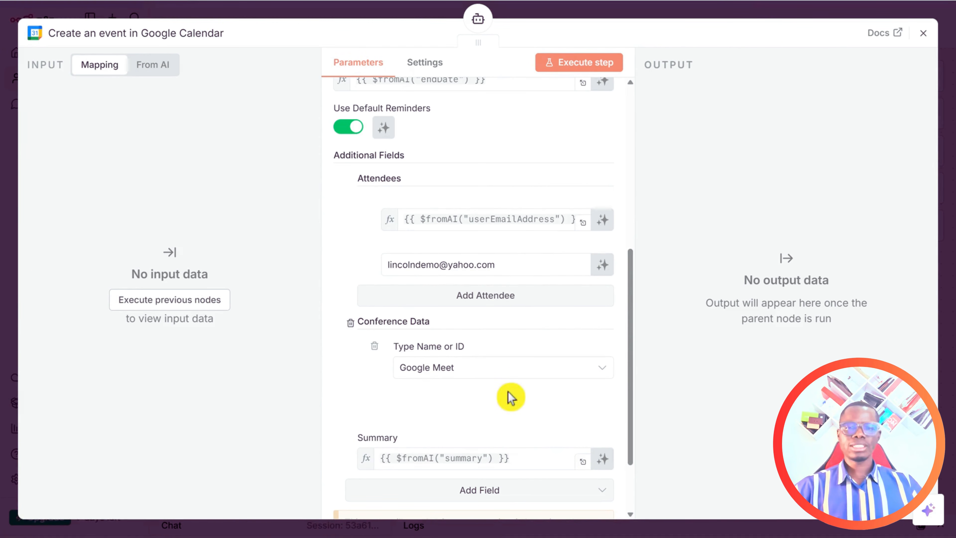
{"action": "scroll", "coordinate": [560, 416], "scroll_direction": "down", "scroll_amount": 3}
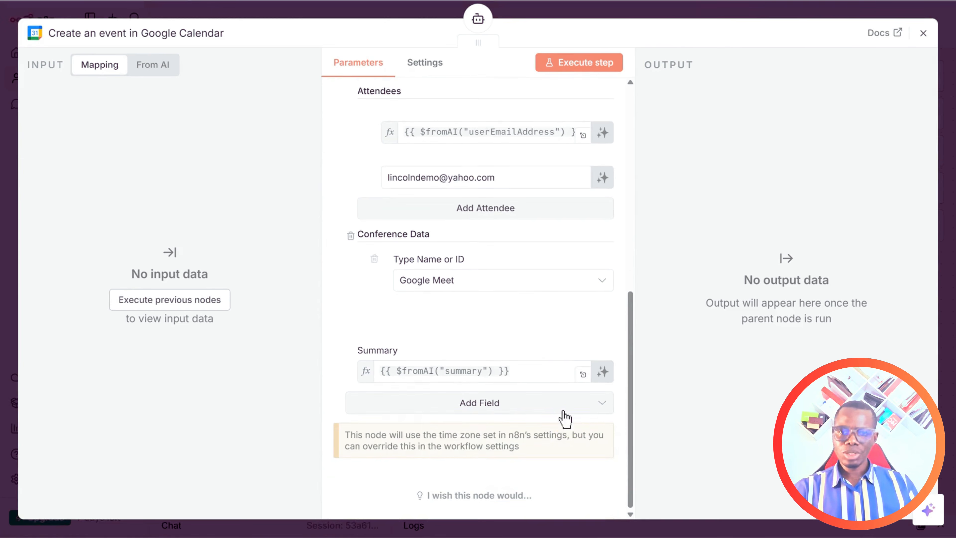
{"action": "scroll", "coordinate": [566, 422], "scroll_direction": "up", "scroll_amount": 10}
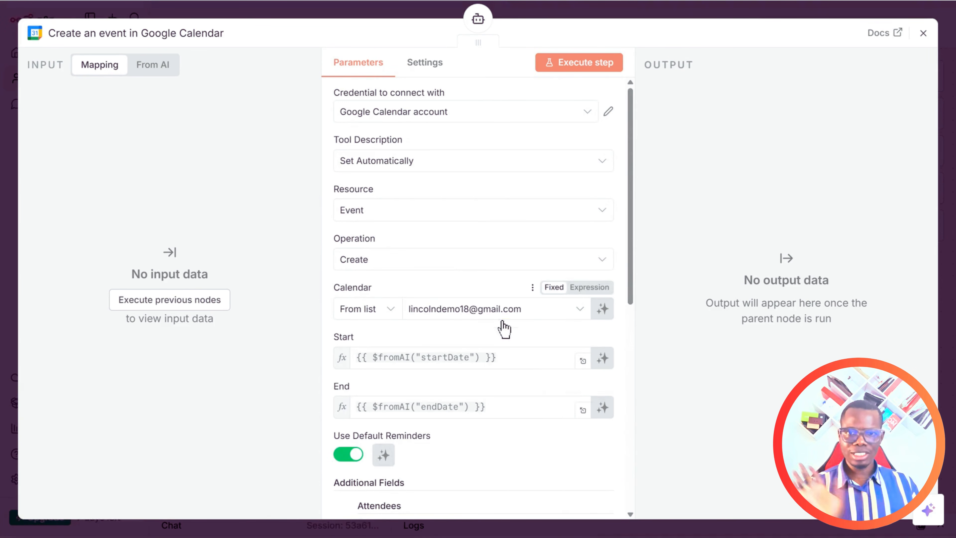
{"action": "scroll", "coordinate": [508, 344], "scroll_direction": "down", "scroll_amount": 3}
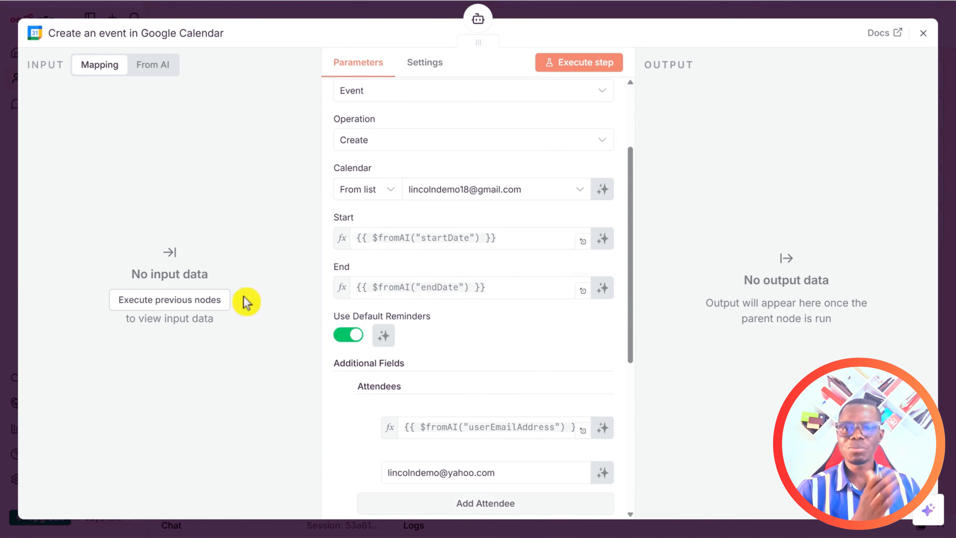
Close the Calendar node and space the Sheets, Calendar and Code Tool nodes under the AI Agent.
{"action": "left_click", "coordinate": [923, 33]}
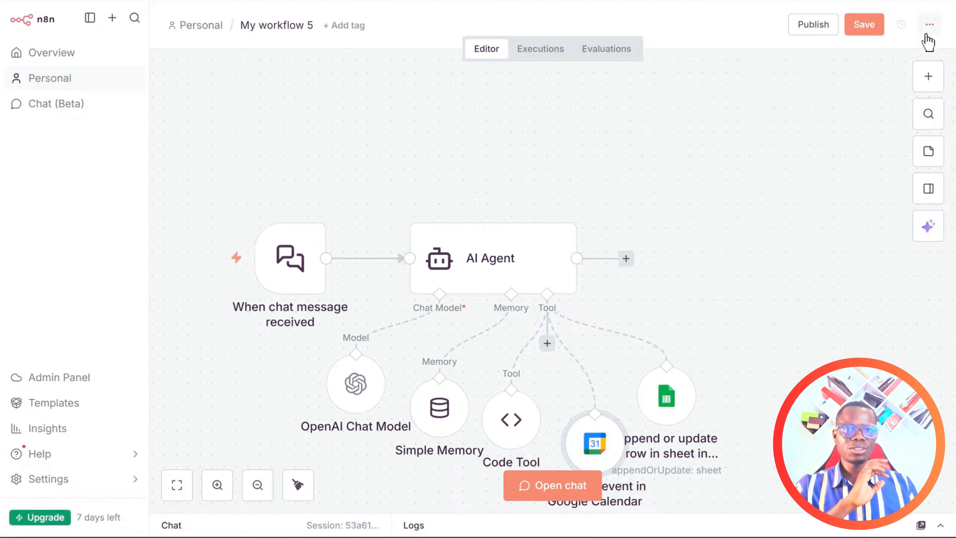
{"action": "left_click_drag", "start_coordinate": [676, 398], "coordinate": [830, 338]}
{"action": "left_click_drag", "start_coordinate": [612, 437], "coordinate": [682, 388]}
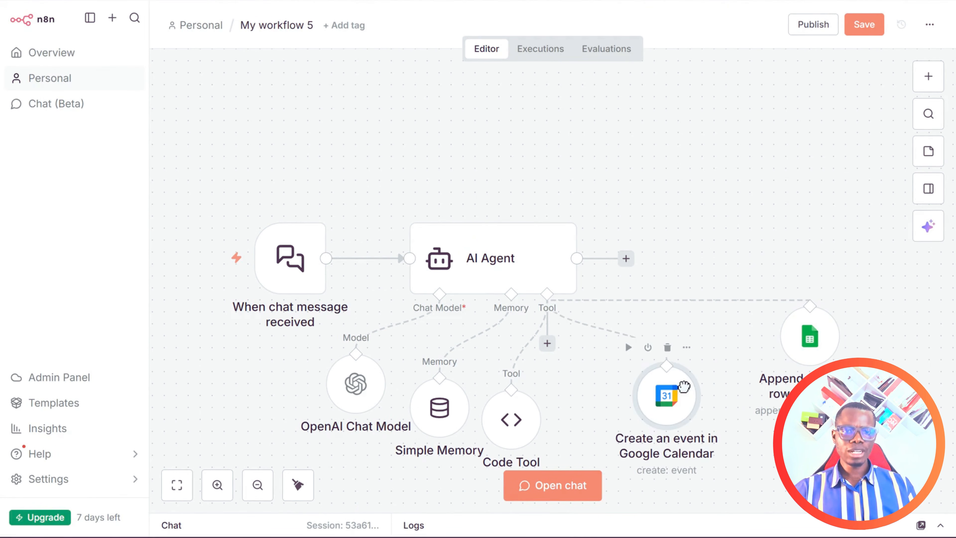
{"action": "scroll", "coordinate": [765, 156], "scroll_direction": "down", "scroll_amount": 1}
{"action": "scroll", "coordinate": [669, 208], "scroll_direction": "down", "scroll_amount": 1}
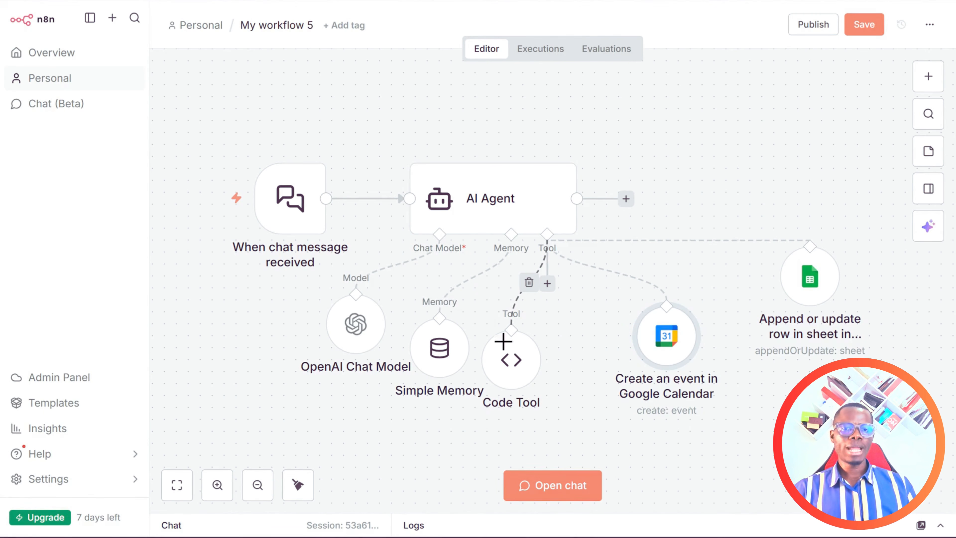
{"action": "left_click_drag", "start_coordinate": [516, 376], "coordinate": [552, 370]}
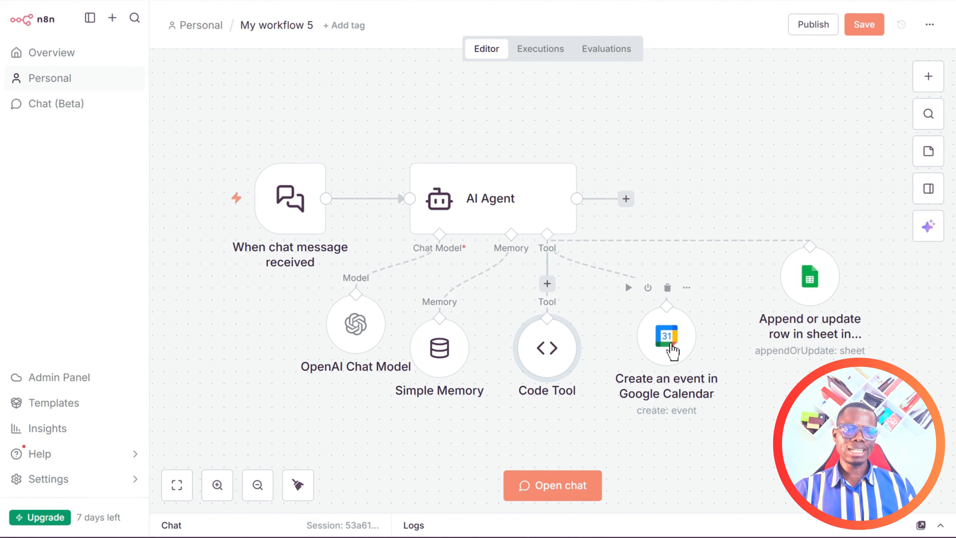
{"action": "left_click_drag", "start_coordinate": [814, 266], "coordinate": [791, 301]}
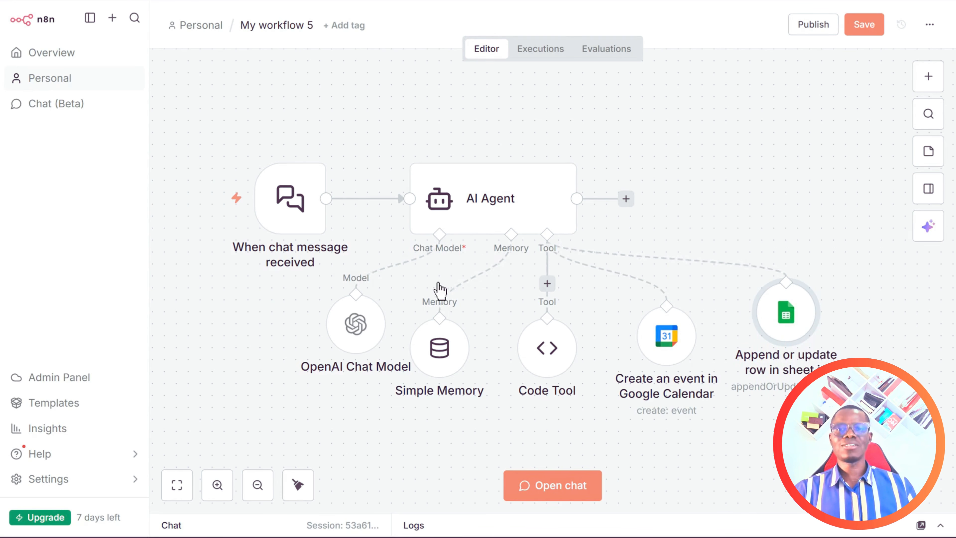
Send "hi" in the test chat to get the Ayinde Shoes greeting.
{"action": "left_click", "coordinate": [572, 488]}
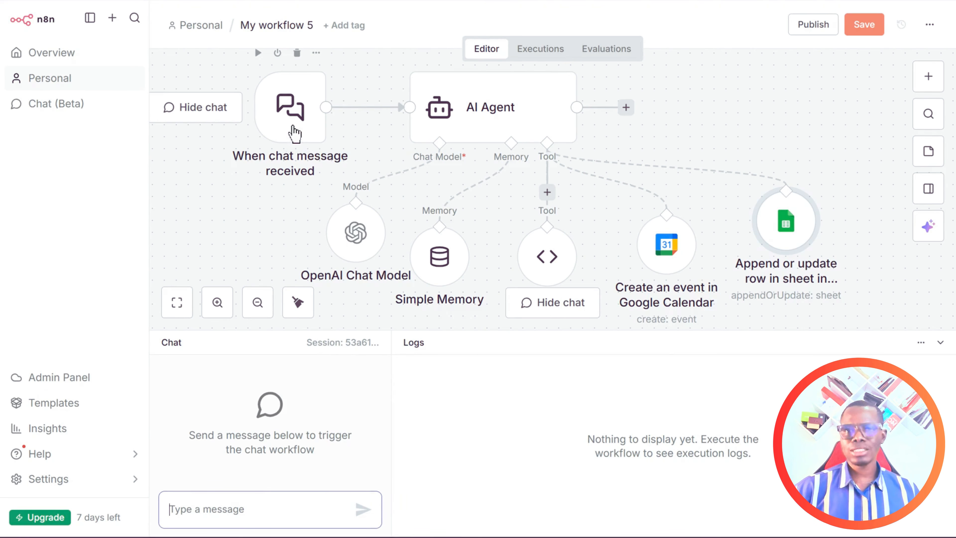
{"action": "left_click", "coordinate": [256, 519]}
{"action": "type", "text": "hi"}
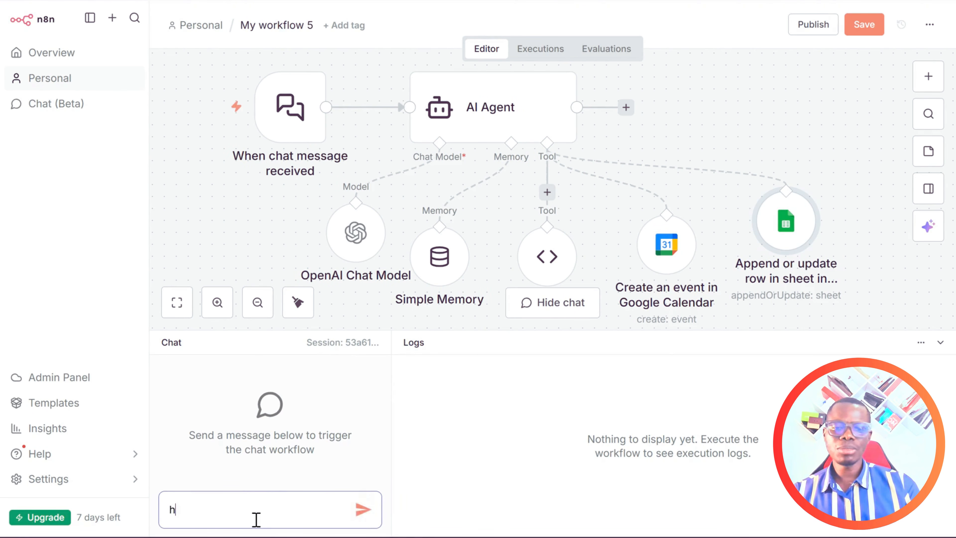
{"action": "key", "text": "Return"}
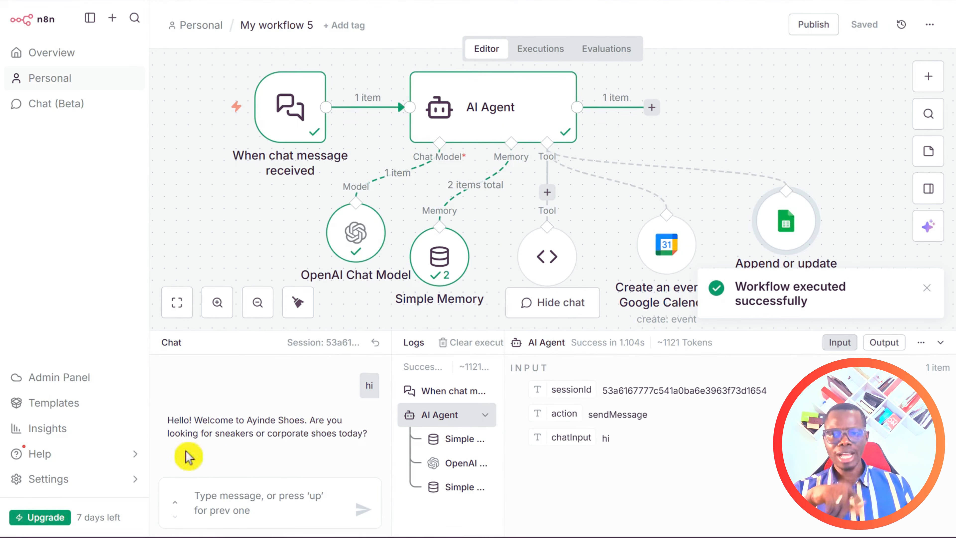
Reply "Yes, for my wife" and open the AI Agent node's details.
{"action": "left_click", "coordinate": [263, 511]}
{"action": "type", "text": "Yes, for my wife"}
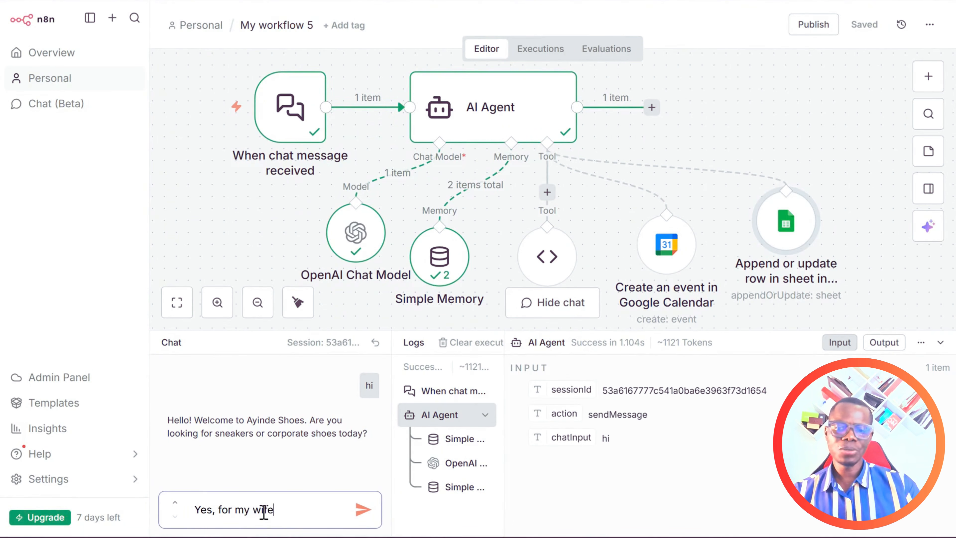
{"action": "key", "text": "Return"}
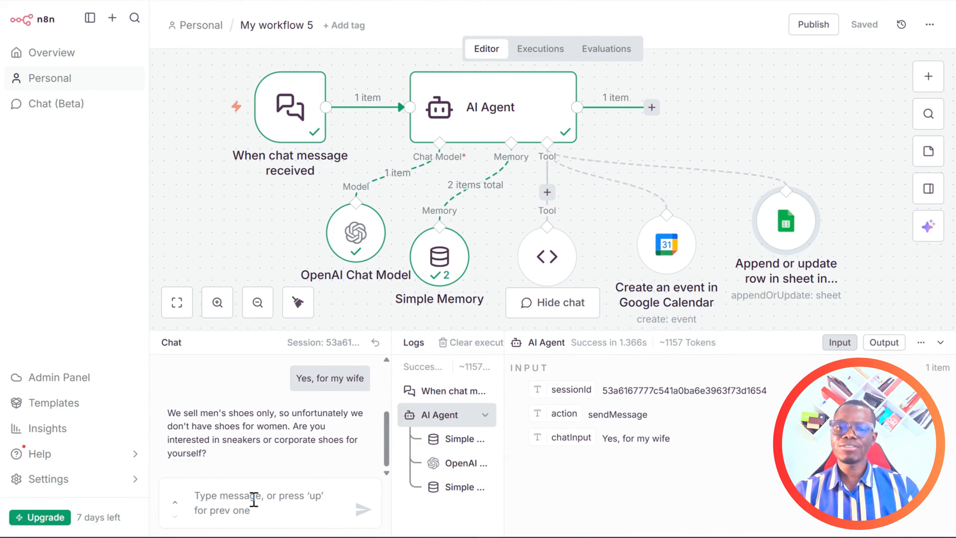
{"action": "key", "text": "Return"}
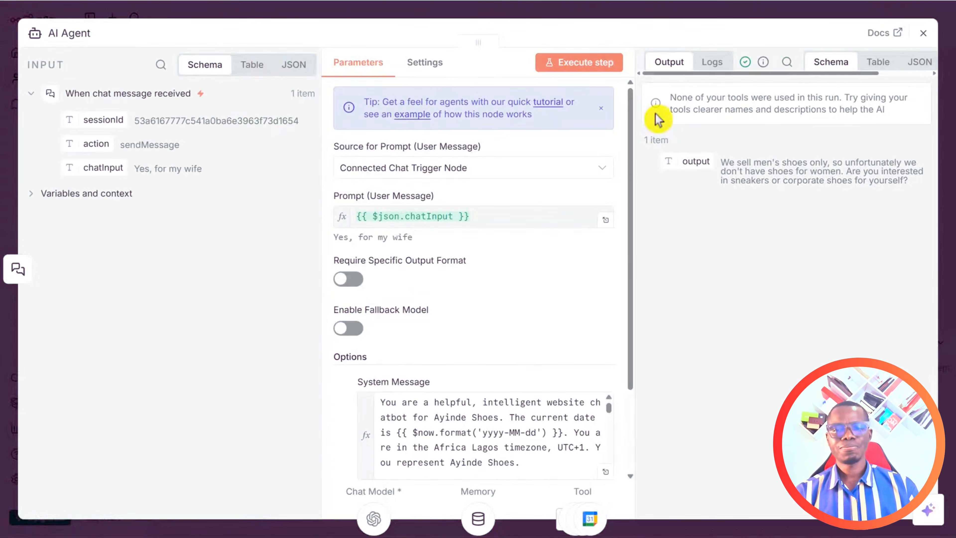
Close the AI Agent details, answer "yes" and choose corporate shoes in the chat.
{"action": "left_click", "coordinate": [923, 34]}
{"action": "left_click", "coordinate": [239, 510]}
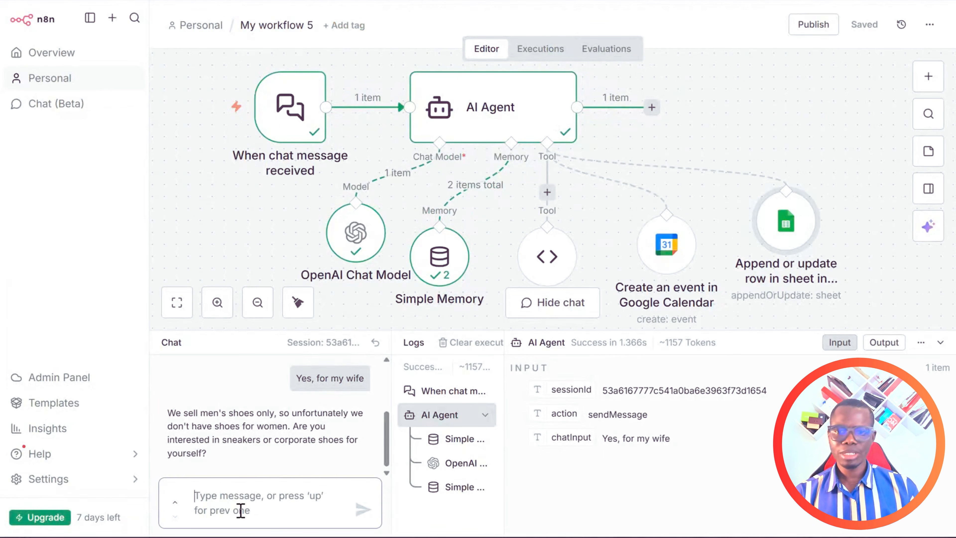
{"action": "type", "text": "yes"}
{"action": "key", "text": "Return"}
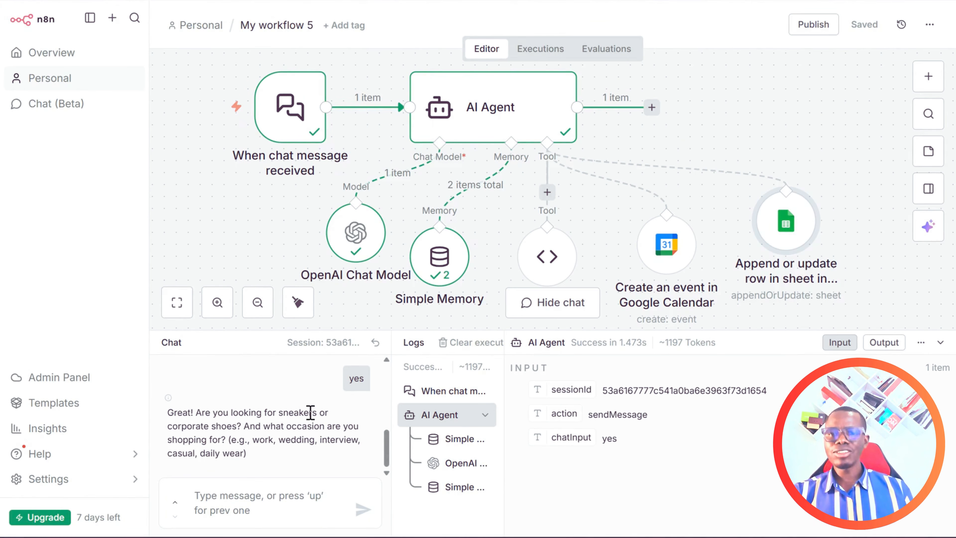
{"action": "left_click", "coordinate": [289, 494]}
{"action": "type", "text": "I want for corporate"}
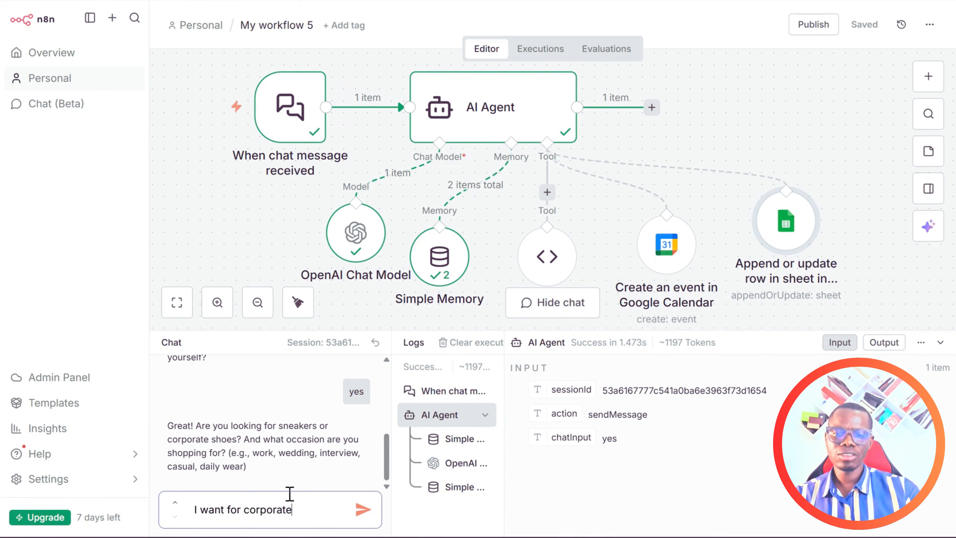
{"action": "key", "text": "Return"}
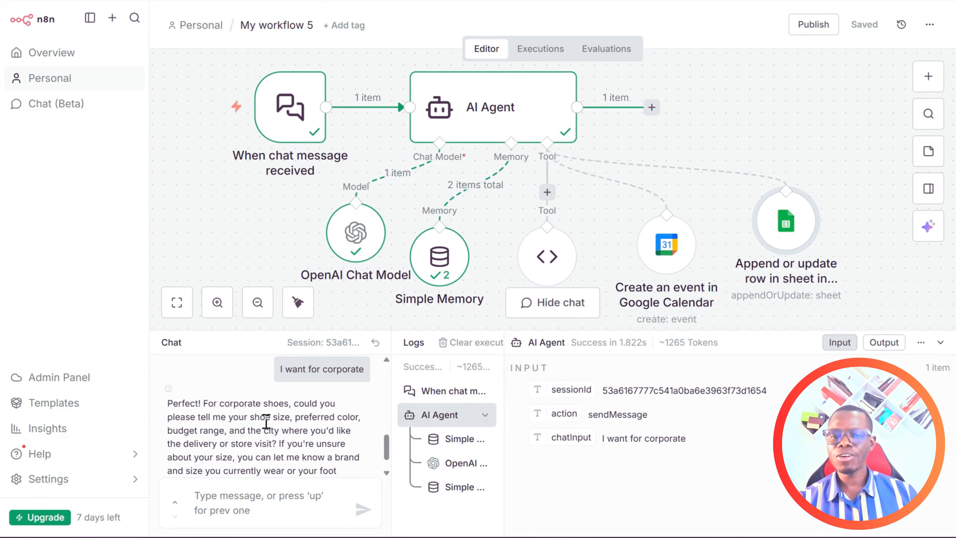
Order 10 black size-42 shoes in the test chat.
{"action": "scroll", "coordinate": [259, 399], "scroll_direction": "down", "scroll_amount": 1}
{"action": "left_click", "coordinate": [252, 496]}
{"action": "type", "text": "I w"}
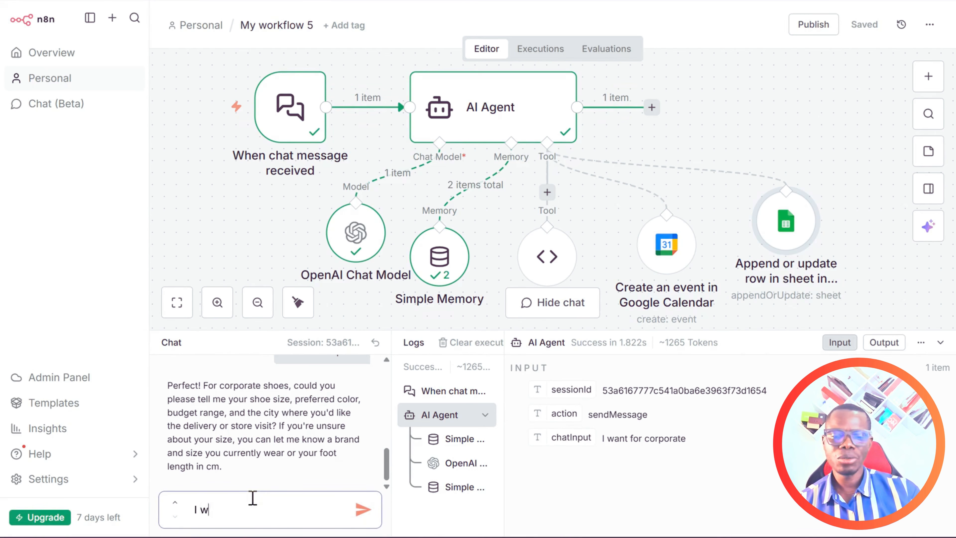
{"action": "type", "text": "ant to buy 10 black s"}
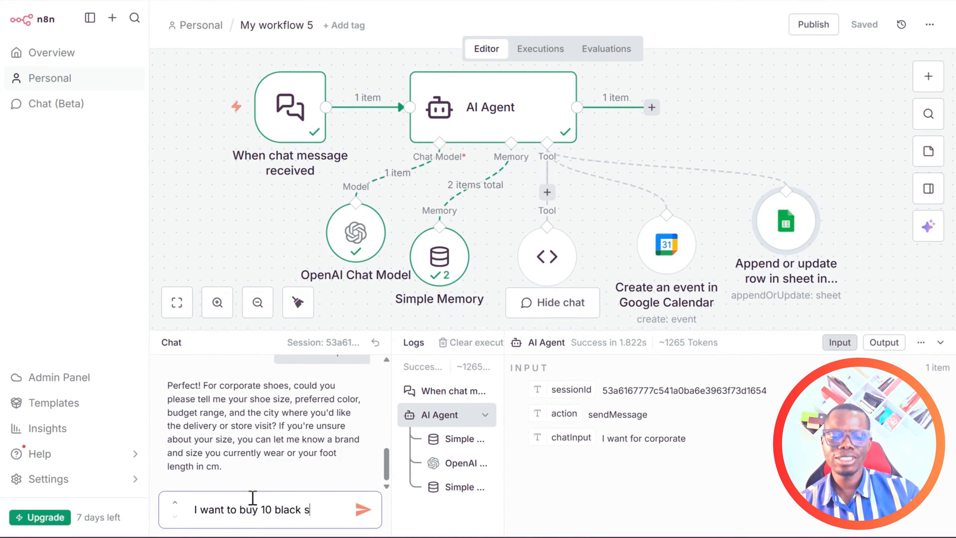
{"action": "type", "text": "es, size is 42."}
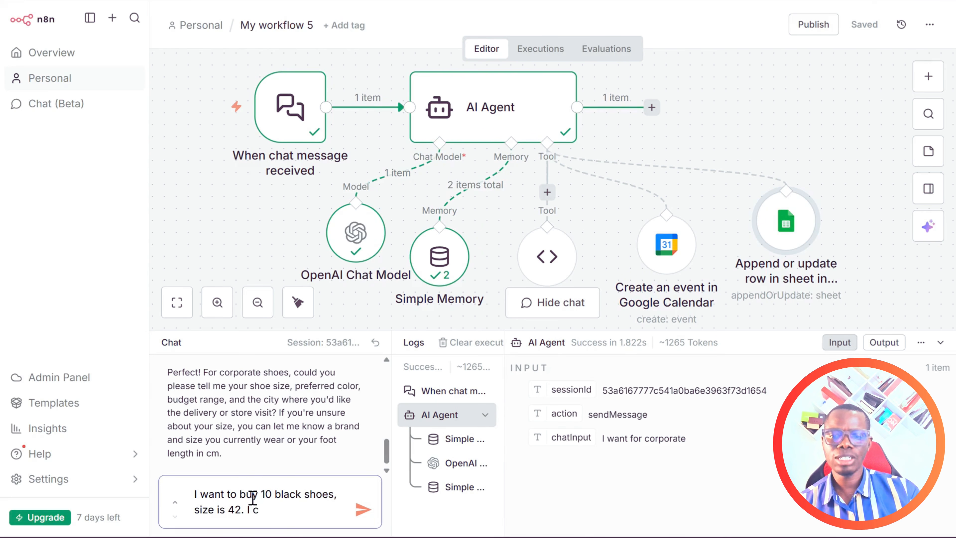
{"action": "key", "text": "Return"}
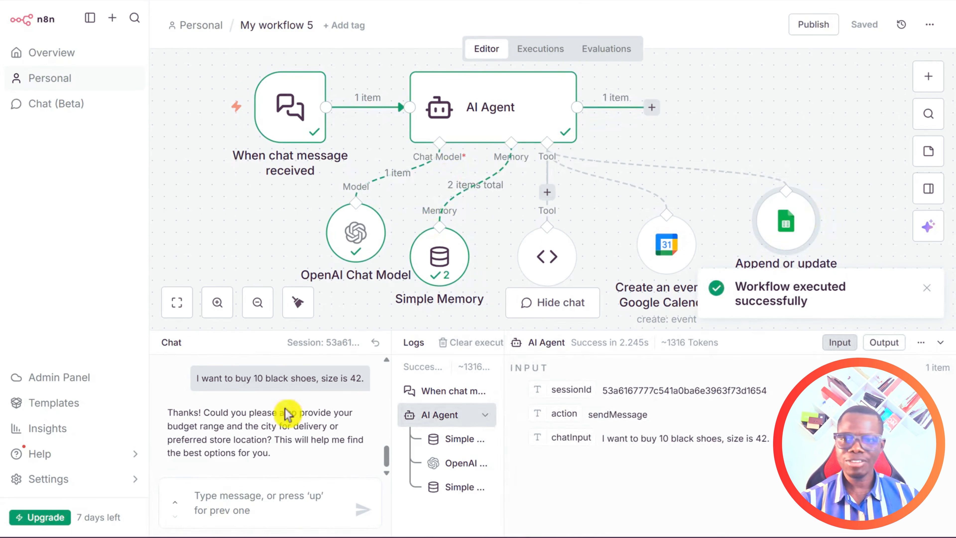
Request a meeting for a whole-team shoe order and give the contact's first name.
{"action": "left_click", "coordinate": [242, 501]}
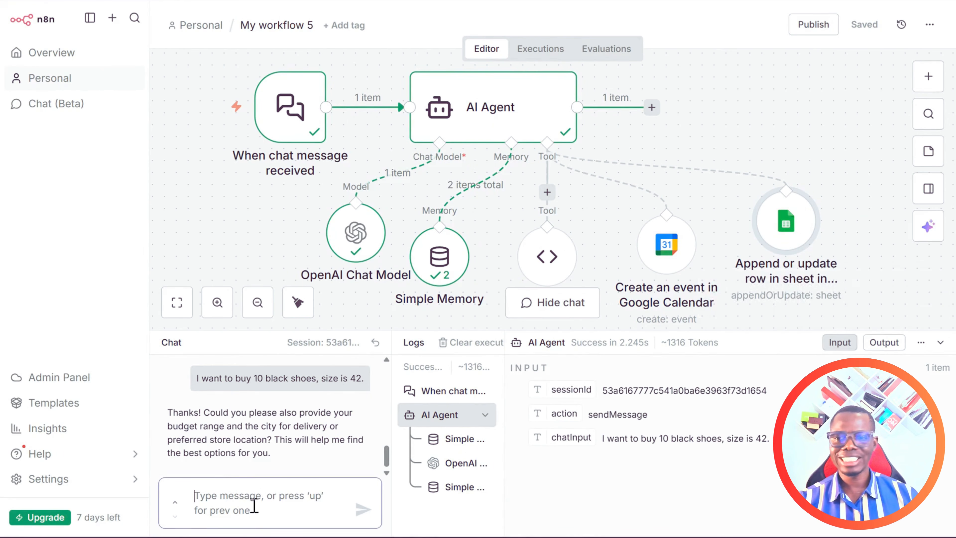
{"action": "type", "text": "I will prefer to"}
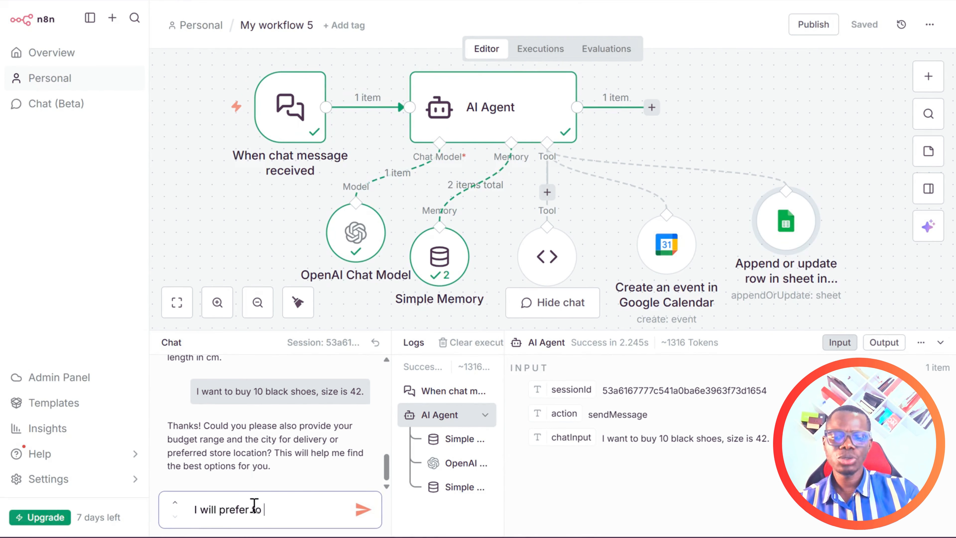
{"action": "type", "text": " even have a meeting with you to disc"}
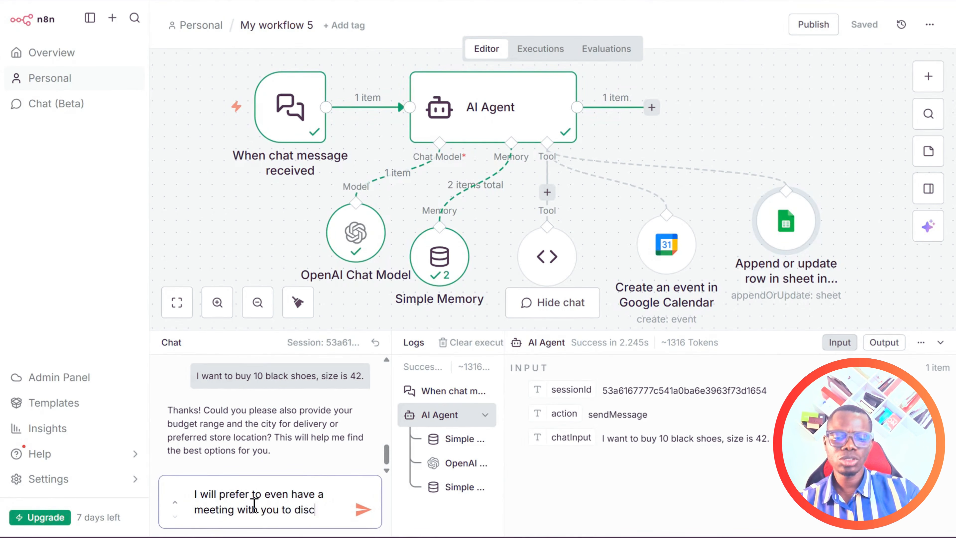
{"action": "type", "text": "uss making more th"}
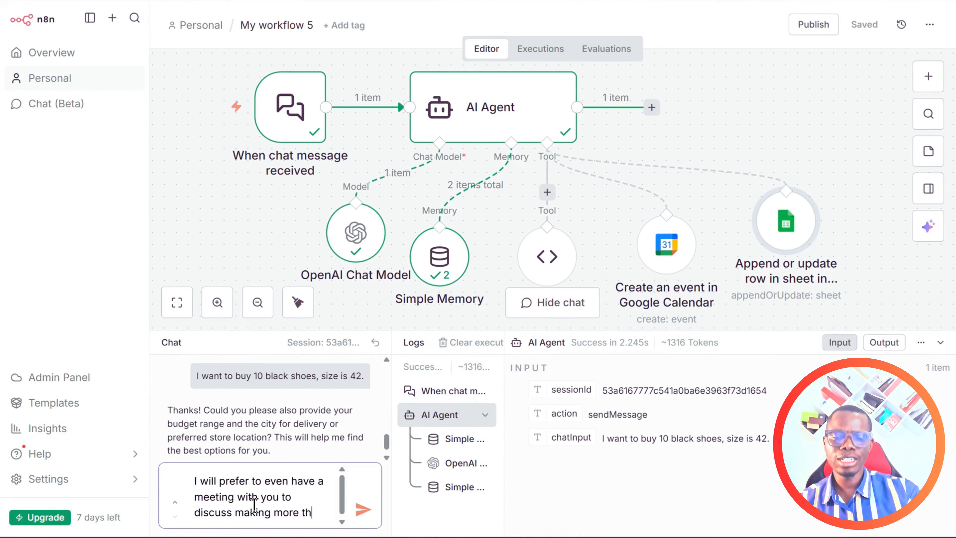
{"action": "type", "text": "an 10 shoes for"}
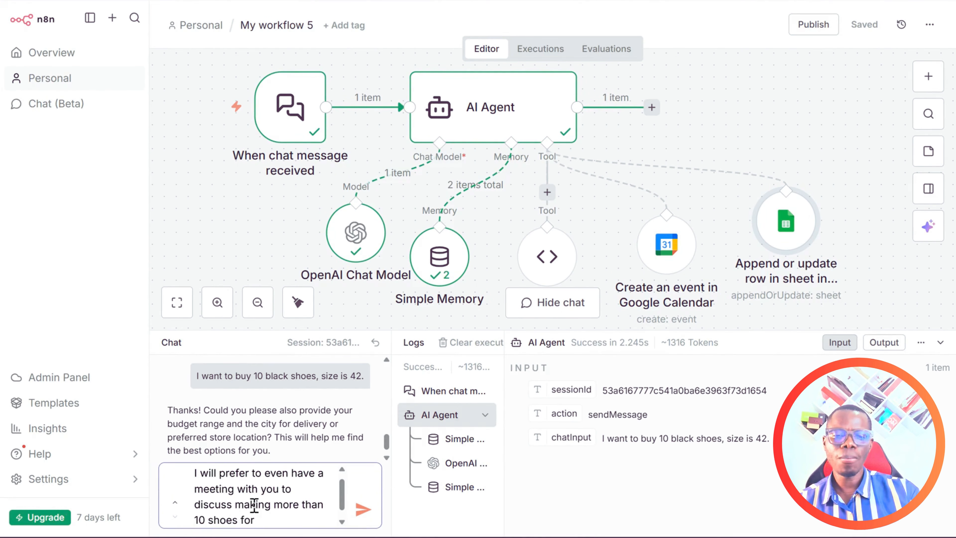
{"action": "type", "text": " my entire team o"}
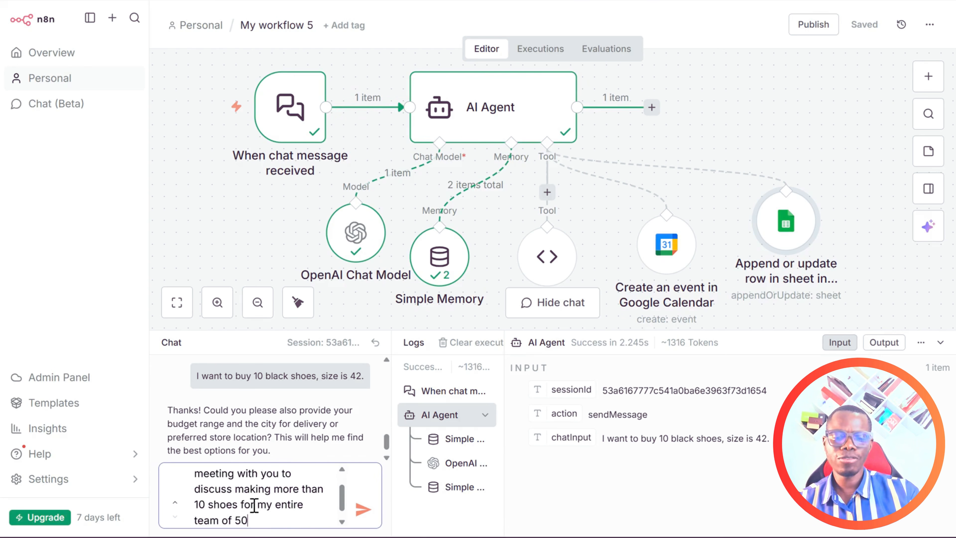
{"action": "type", "text": "f 50. We have a "}
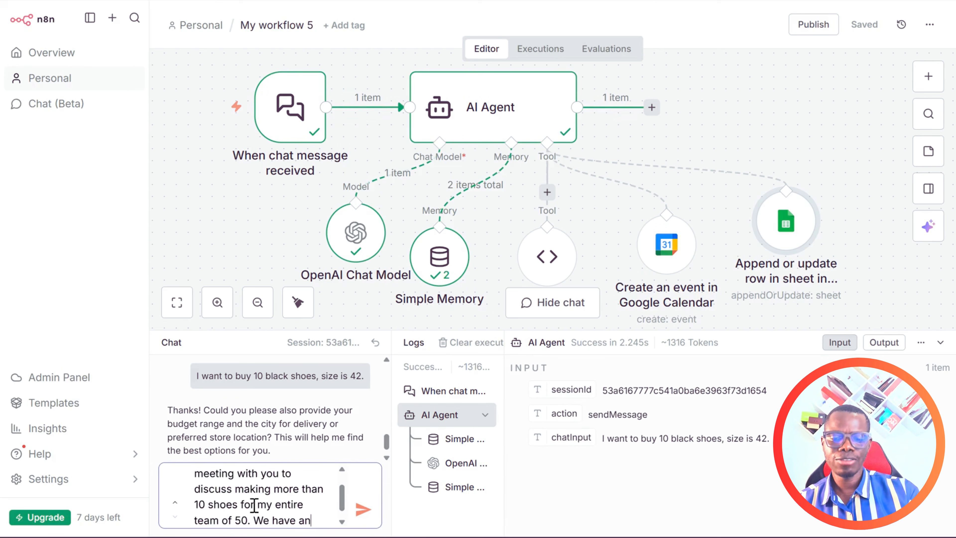
{"action": "type", "text": " event"}
{"action": "key", "text": "Return"}
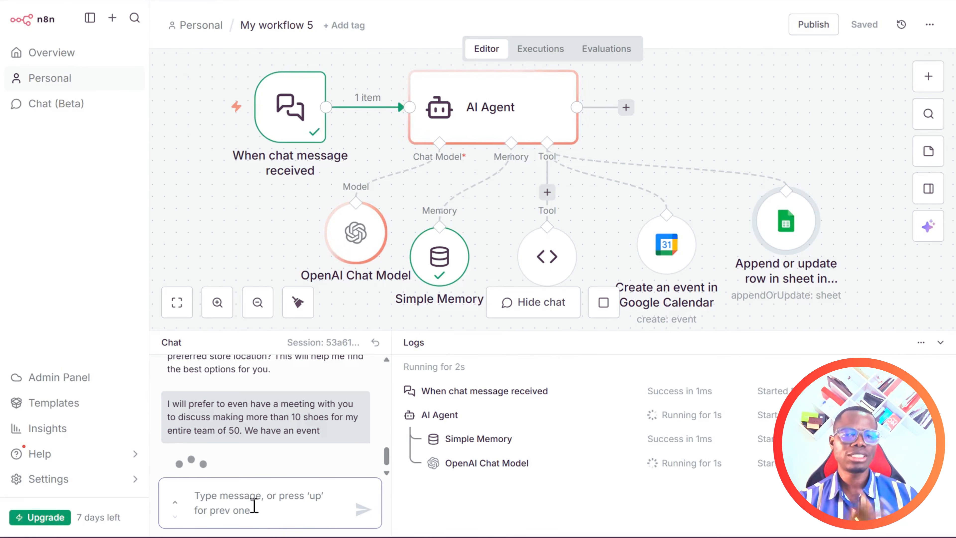
{"action": "scroll", "coordinate": [235, 450], "scroll_direction": "down", "scroll_amount": 1}
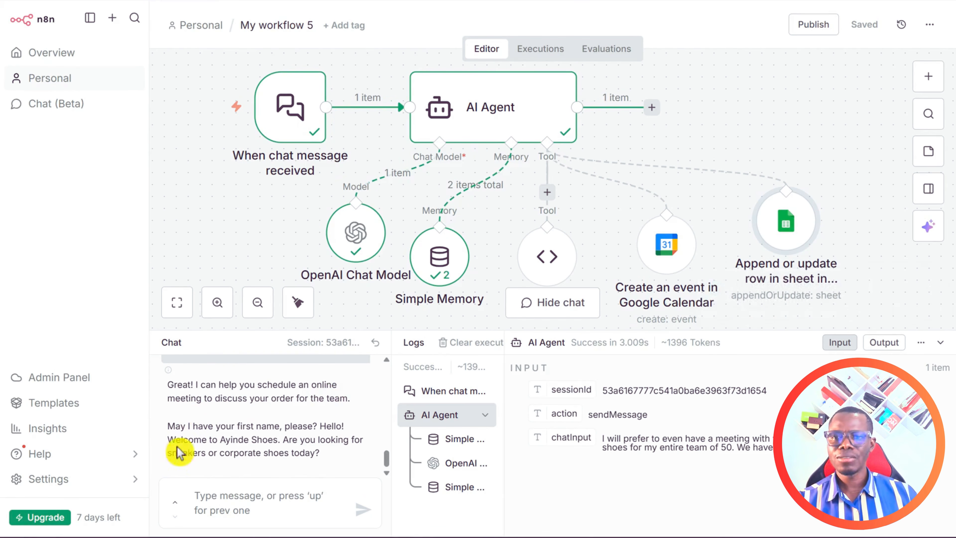
{"action": "left_click", "coordinate": [249, 495]}
{"action": "type", "text": "Olalekan"}
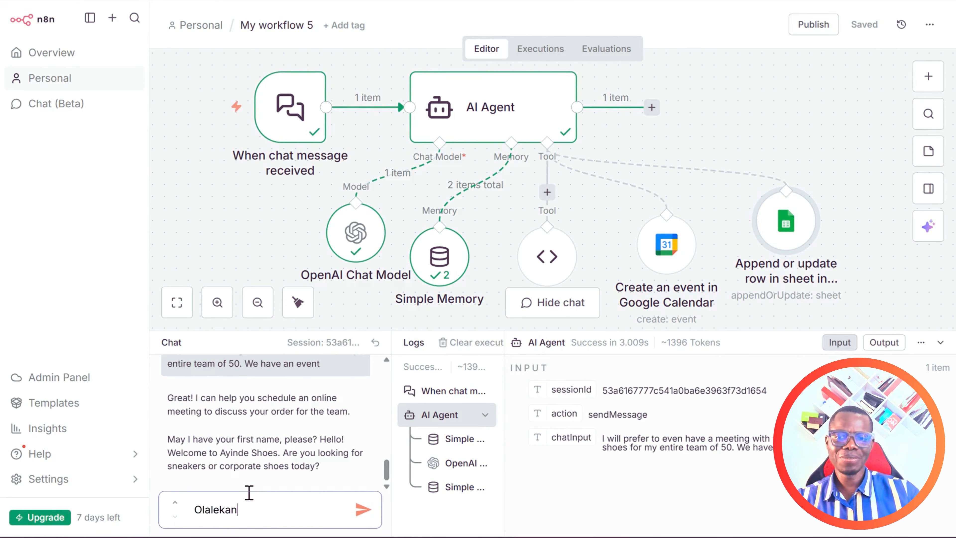
{"action": "key", "text": "Return"}
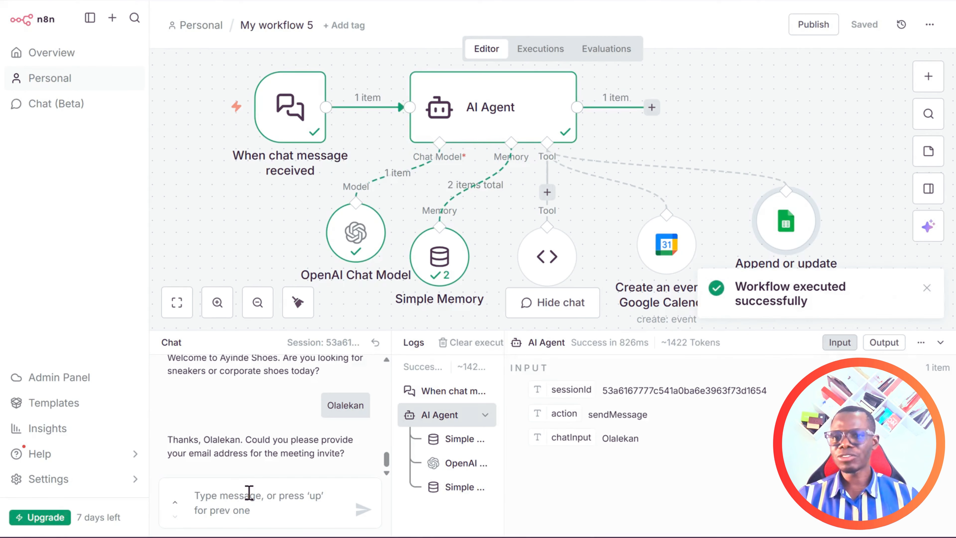
{"action": "key", "text": "l"}
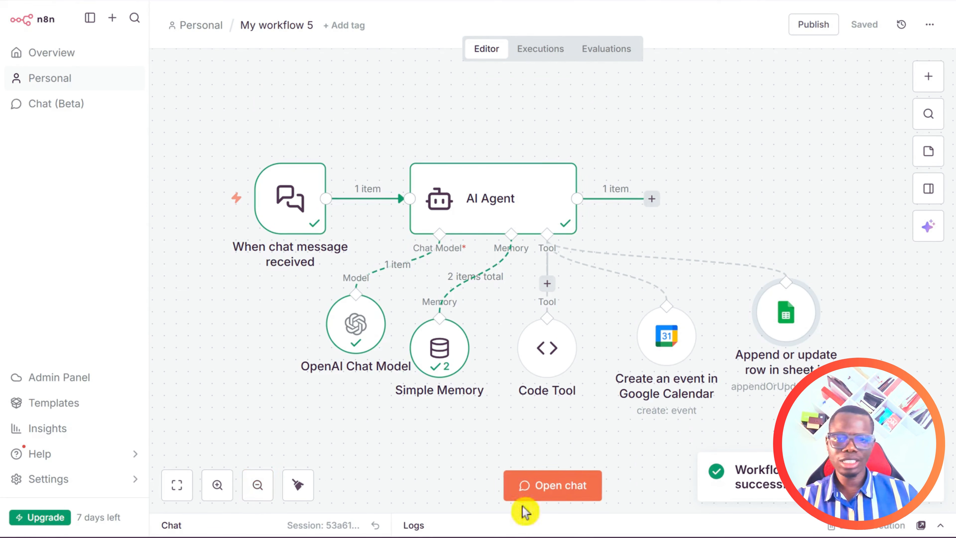
{"action": "left_click", "coordinate": [525, 496]}
Send the contact's e-mail address and "skip" for the phone number.
{"action": "left_click", "coordinate": [297, 502]}
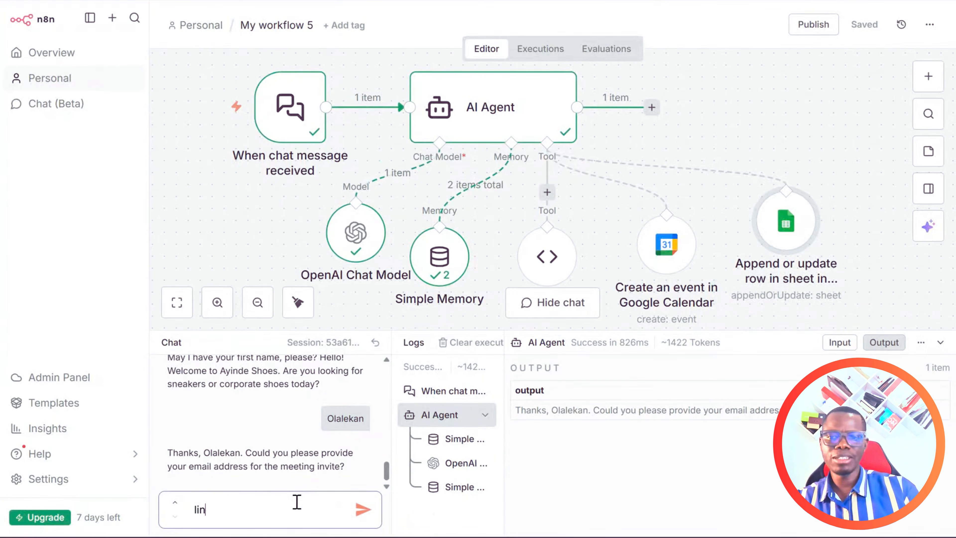
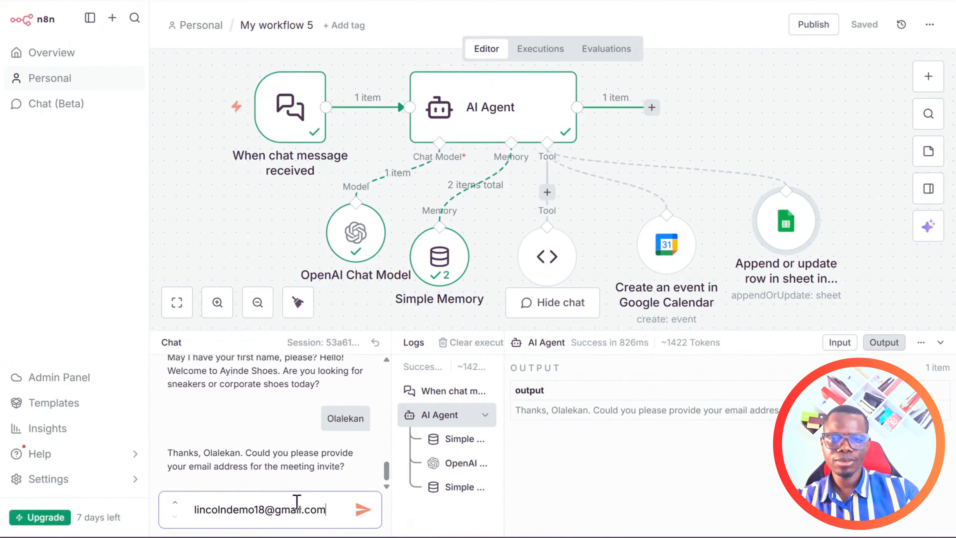
{"action": "left_click", "coordinate": [364, 510]}
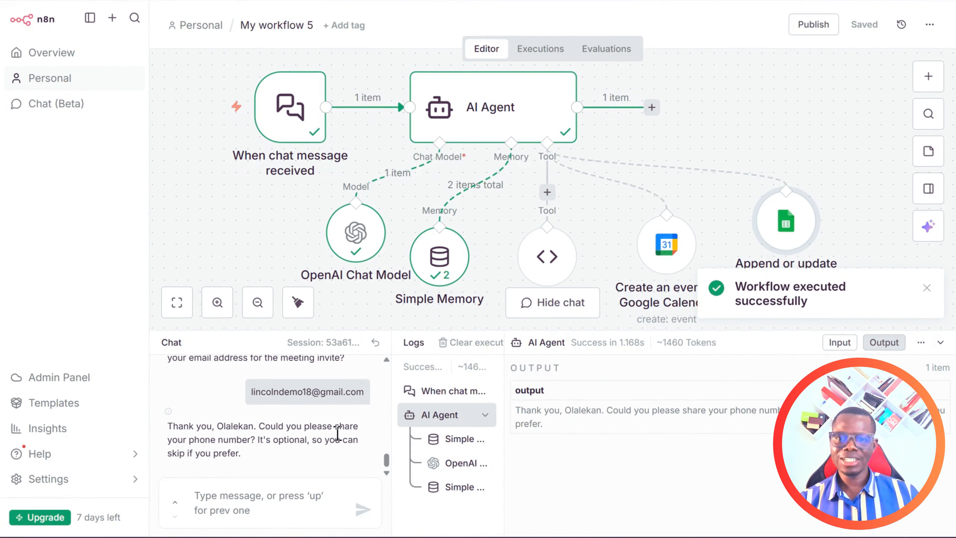
{"action": "left_click", "coordinate": [235, 496]}
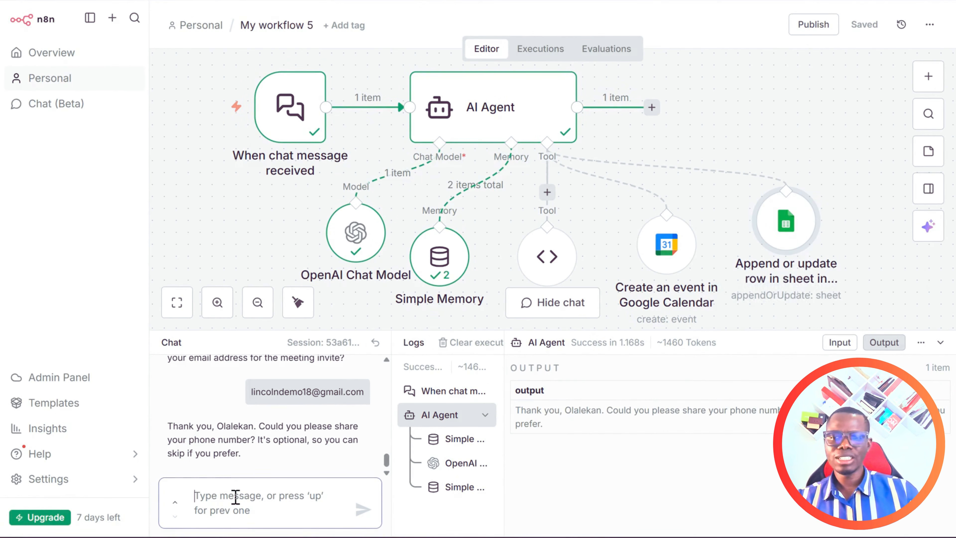
{"action": "type", "text": "skip"}
{"action": "key", "text": "Return"}
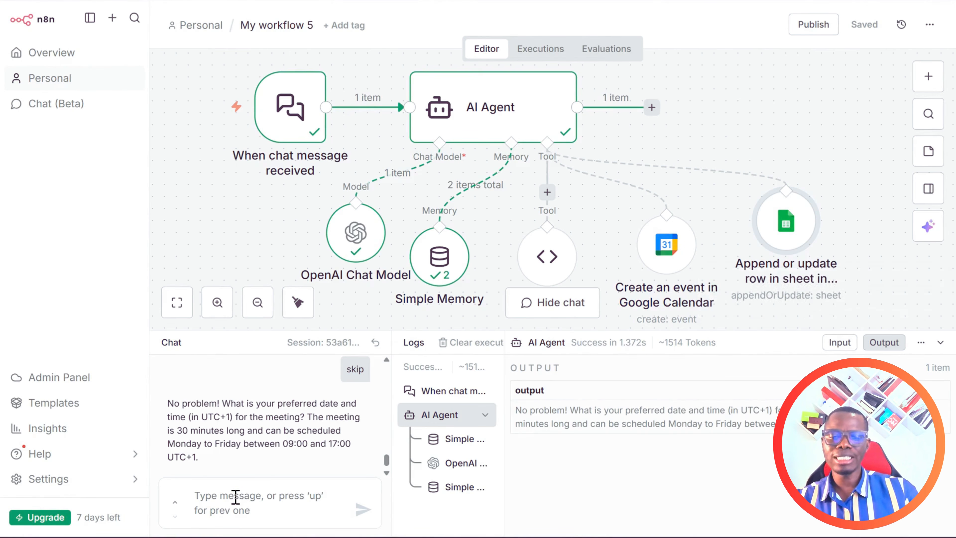
Send "January 11" as the preferred meeting date.
{"action": "left_click", "coordinate": [235, 496]}
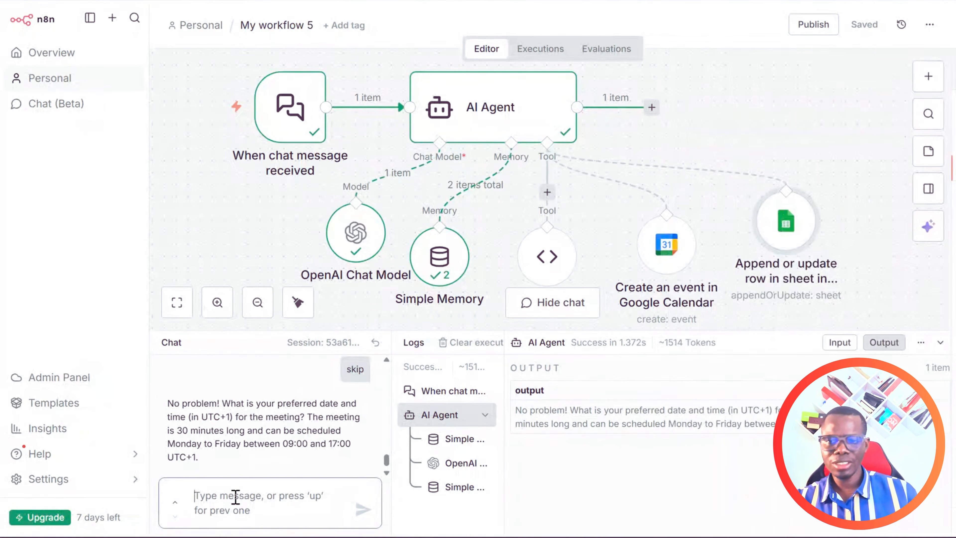
{"action": "type", "text": "January 11"}
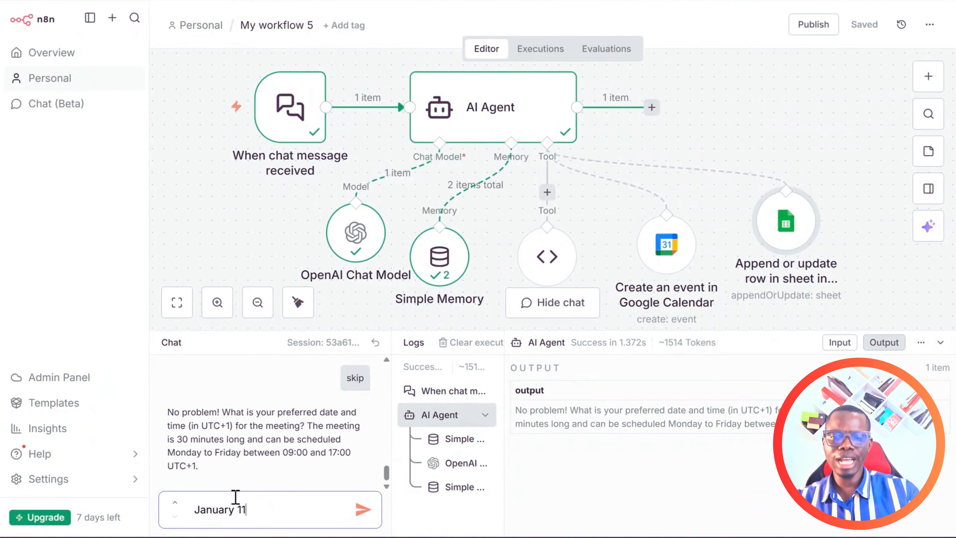
{"action": "key", "text": "Return"}
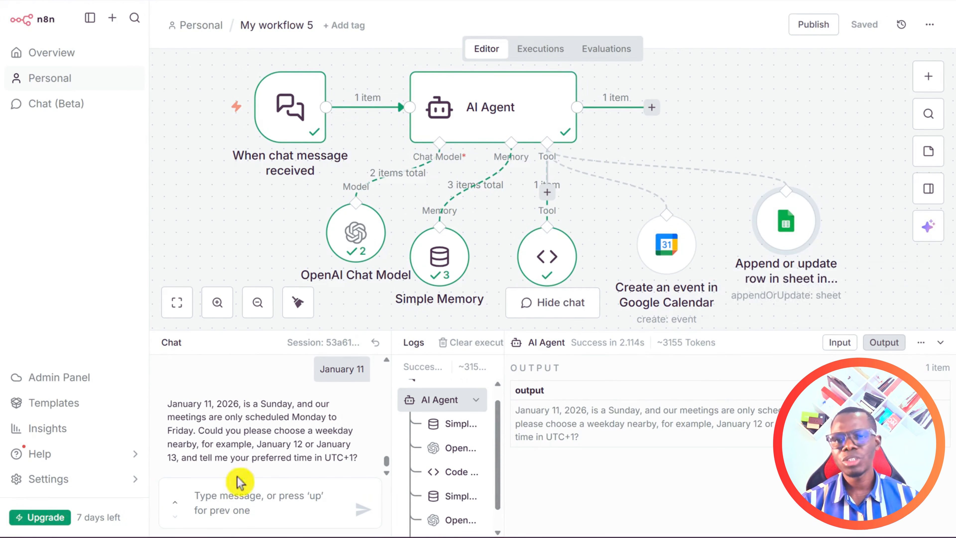
Send "Lets do 13th by 10am" to book the meeting.
{"action": "left_click", "coordinate": [240, 496]}
{"action": "type", "text": "Lets"}
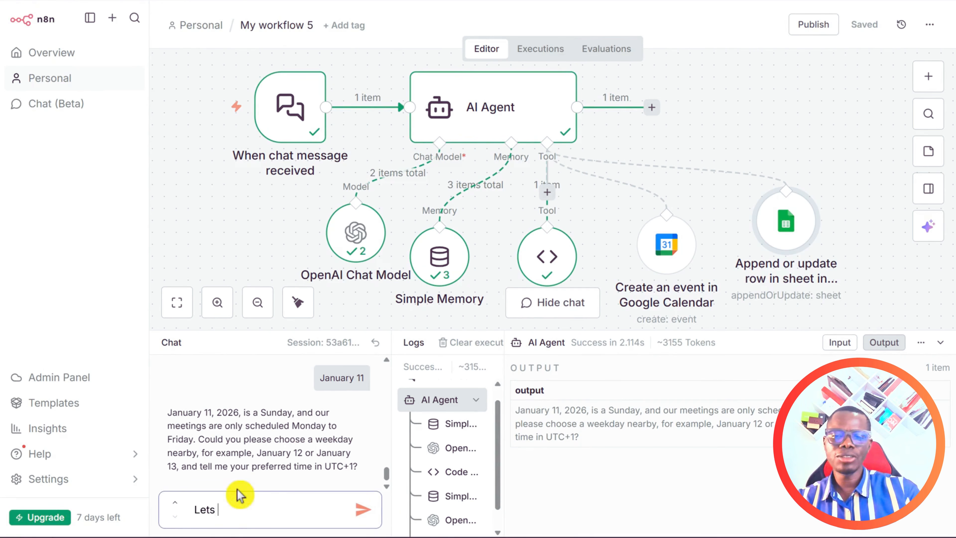
{"action": "type", "text": " do 13th"}
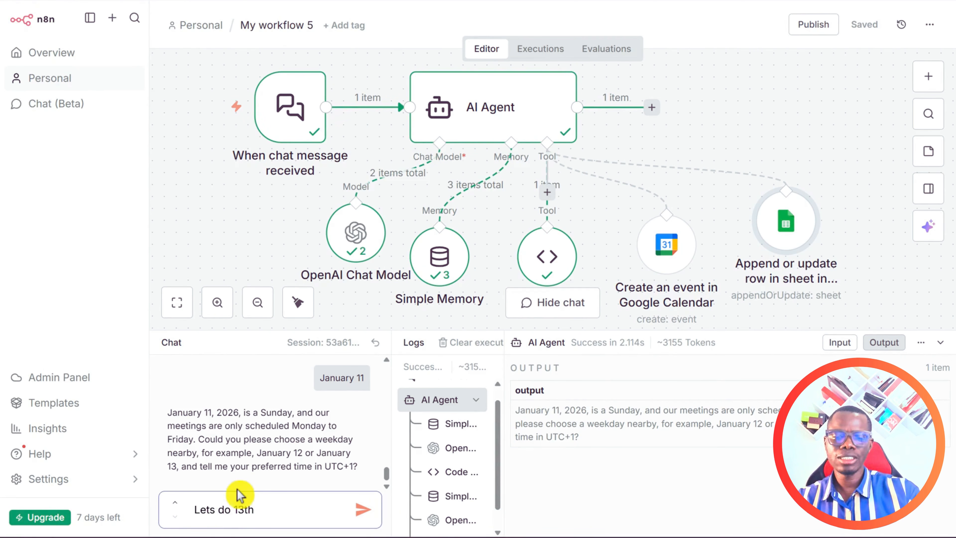
{"action": "type", "text": " by 10am"}
{"action": "key", "text": "Return"}
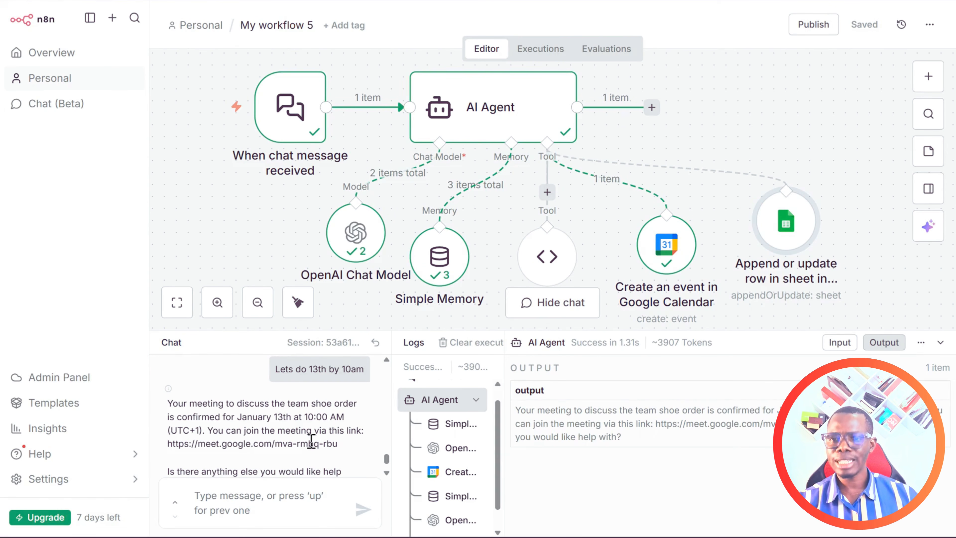
Highlight the Google Meet link in the reply and start answering "no".
{"action": "scroll", "coordinate": [316, 433], "scroll_direction": "down", "scroll_amount": 1}
{"action": "left_click", "coordinate": [167, 416]}
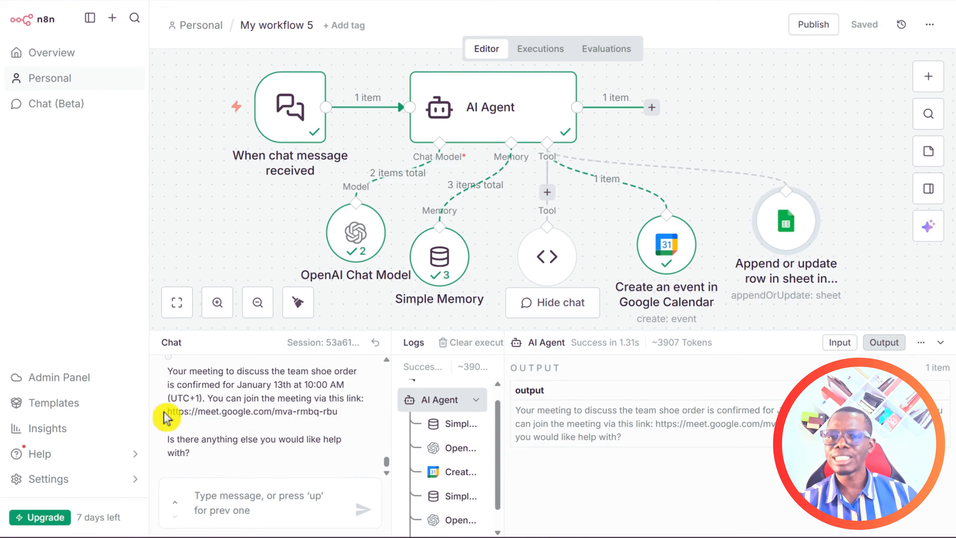
{"action": "left_click_drag", "start_coordinate": [170, 412], "coordinate": [341, 418]}
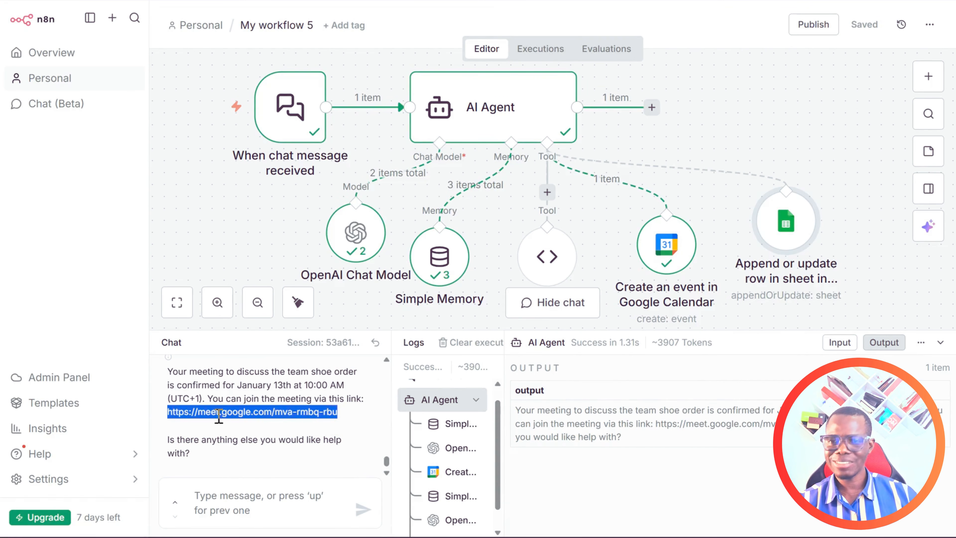
{"action": "left_click", "coordinate": [221, 495]}
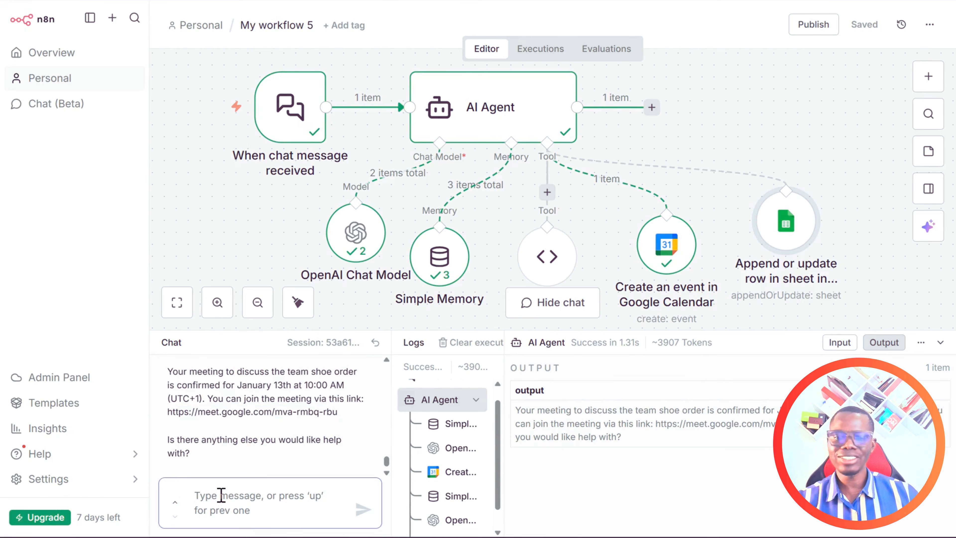
{"action": "type", "text": "n"}
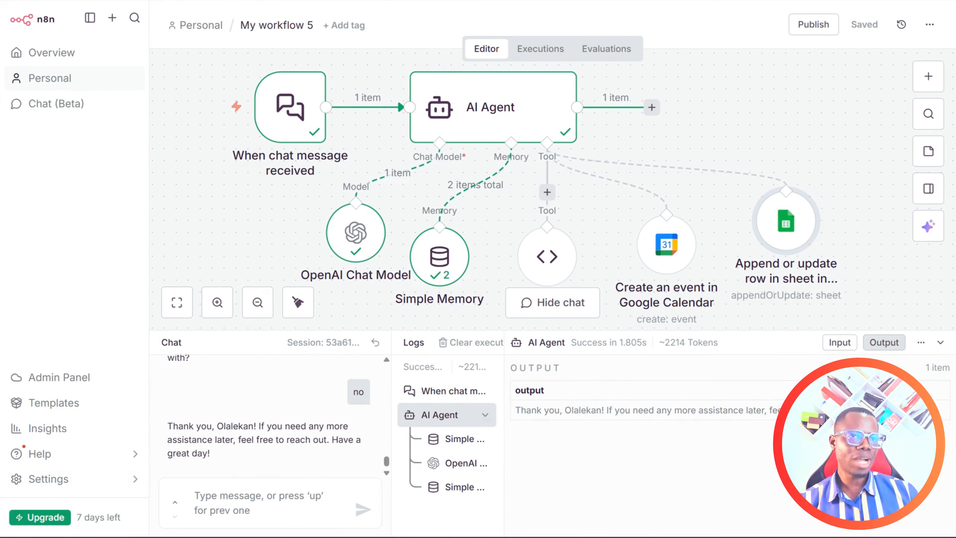
Check the team shoe order meeting on January 13, 10:00–10:30am in Google Calendar, then return to n8n.
{"action": "left_click", "coordinate": [828, 1]}
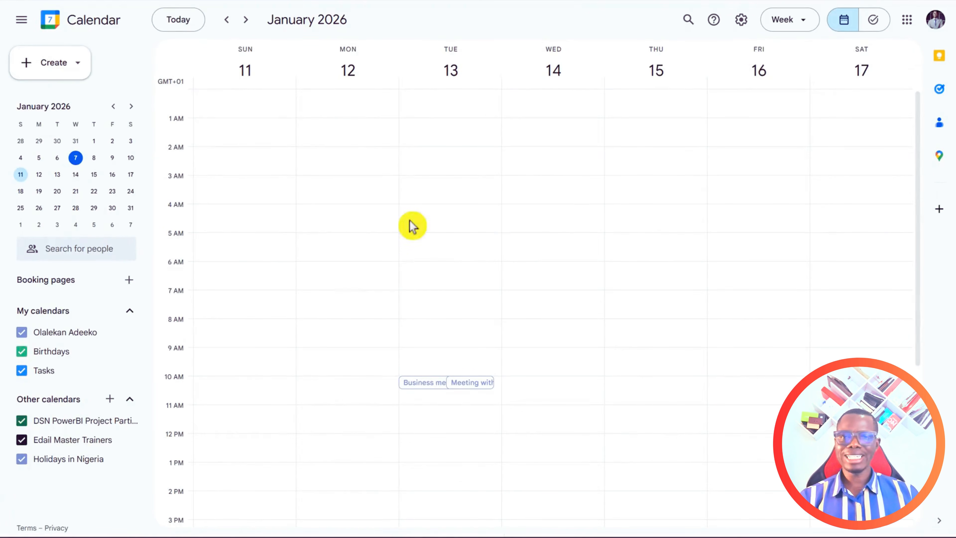
{"action": "scroll", "coordinate": [532, 361], "scroll_direction": "down", "scroll_amount": 1}
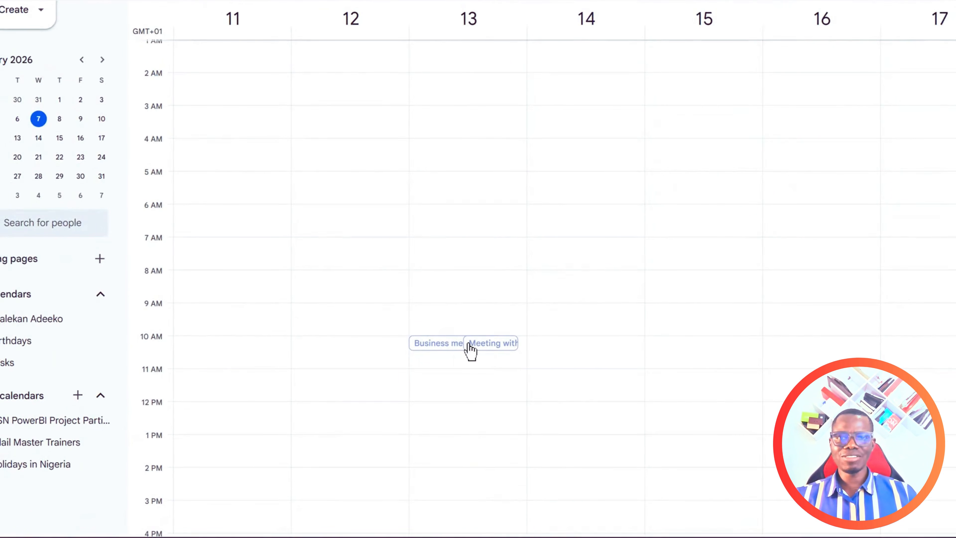
{"action": "left_click", "coordinate": [464, 348]}
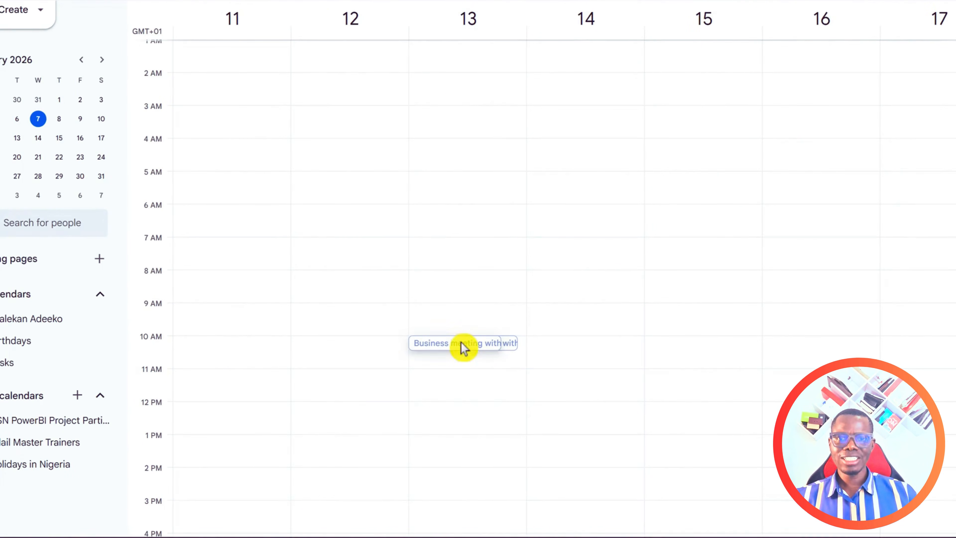
{"action": "left_click", "coordinate": [499, 346]}
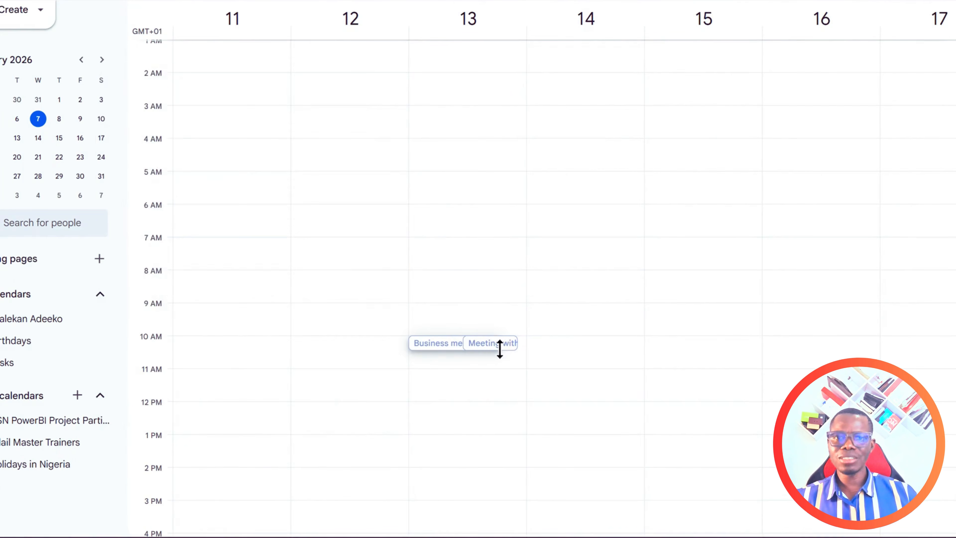
{"action": "left_click", "coordinate": [508, 347]}
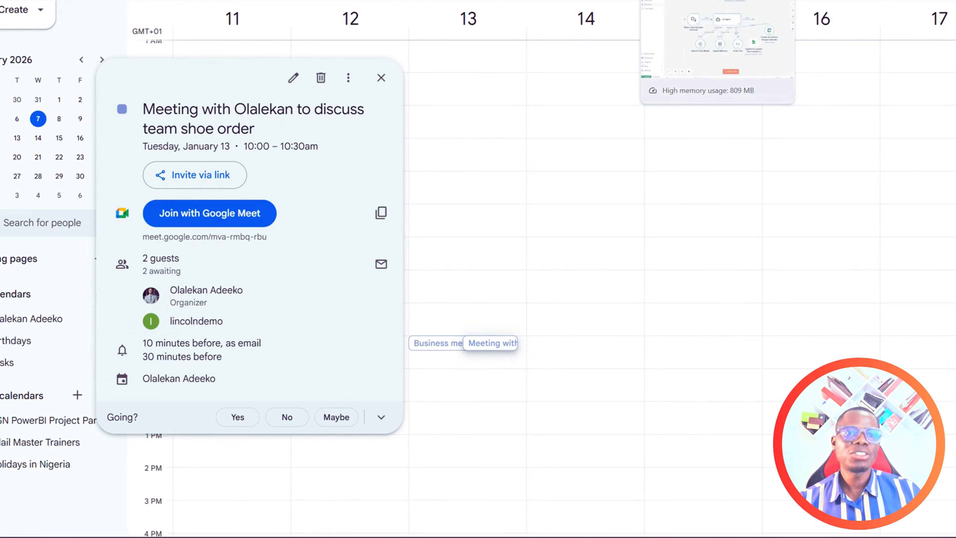
{"action": "left_click", "coordinate": [681, 1]}
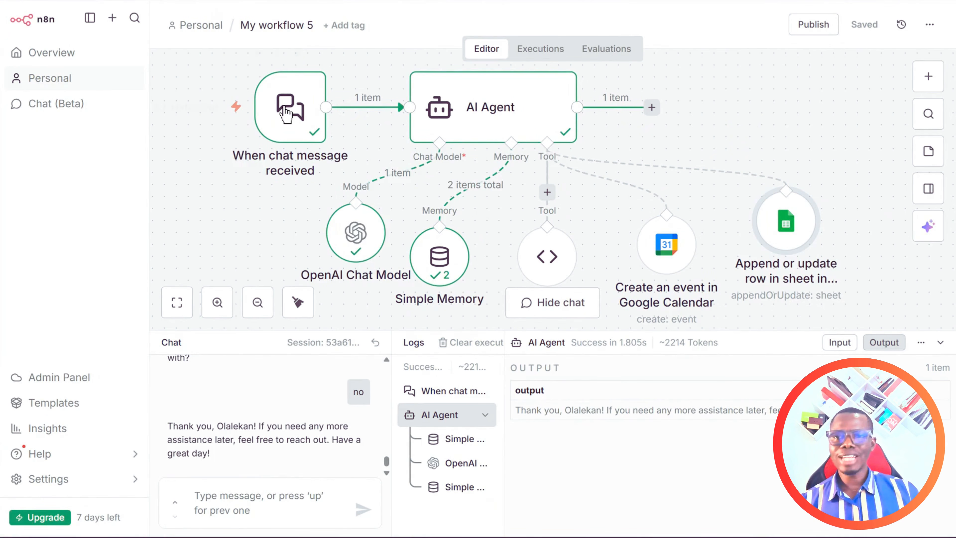
Copy the public Chat URL from the chat trigger node's settings.
{"action": "left_click", "coordinate": [286, 113]}
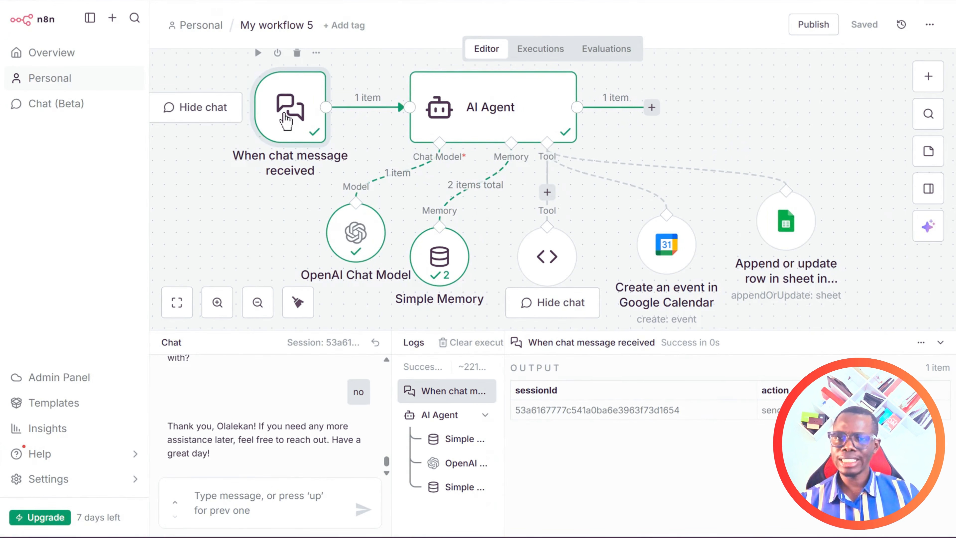
{"action": "double_click", "coordinate": [286, 117]}
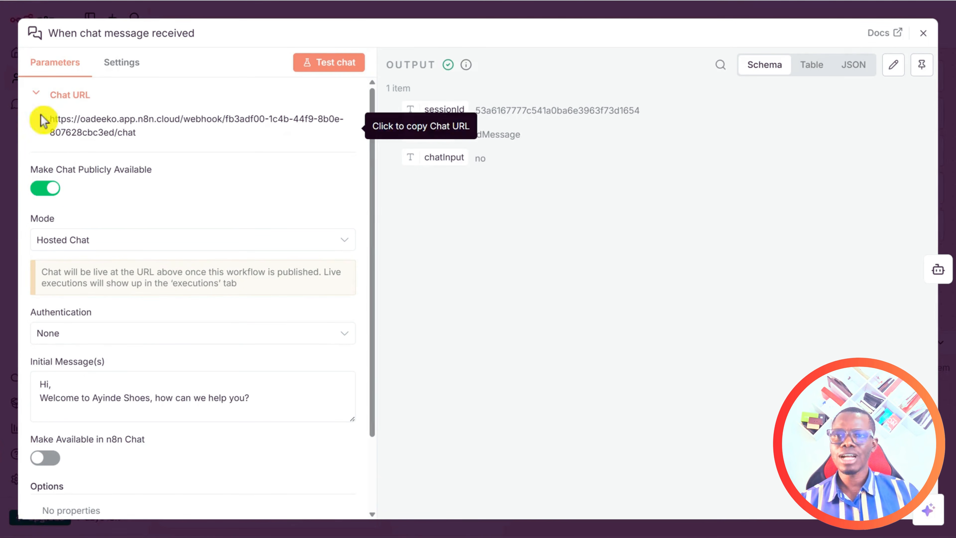
{"action": "left_click_drag", "start_coordinate": [47, 119], "coordinate": [159, 133]}
{"action": "key", "text": "ctrl+c"}
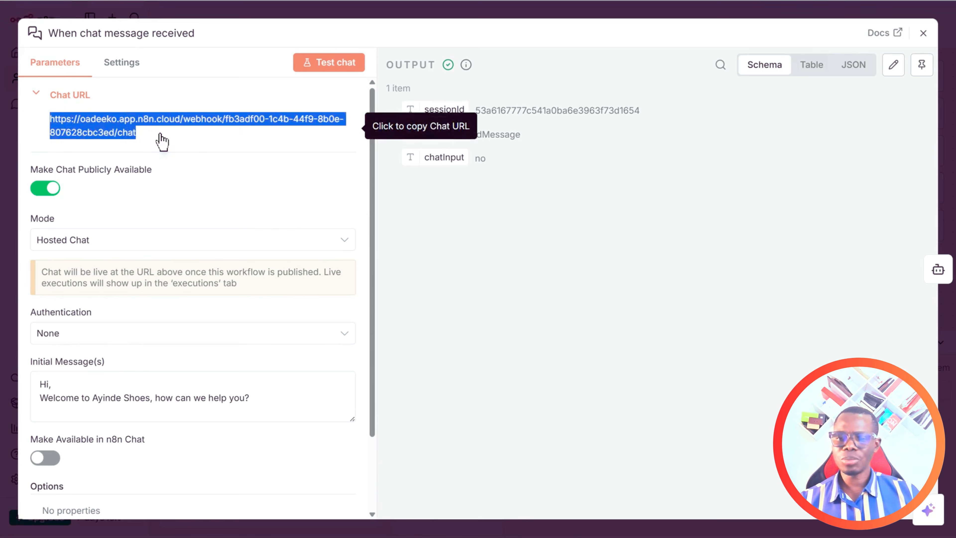
{"action": "left_click", "coordinate": [923, 33]}
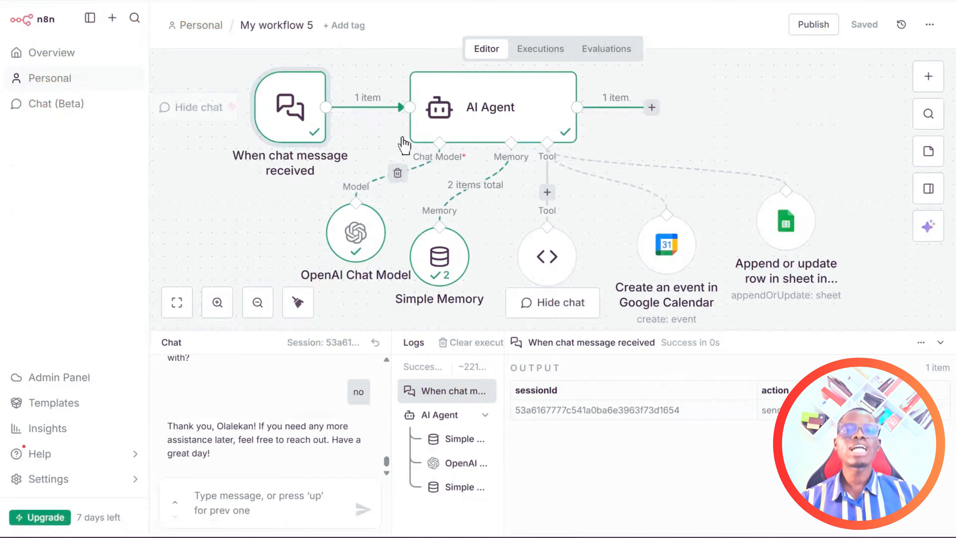
Publish My workflow 5, confirming and dismissing the published notice.
{"action": "left_click", "coordinate": [814, 27]}
{"action": "left_click", "coordinate": [617, 360]}
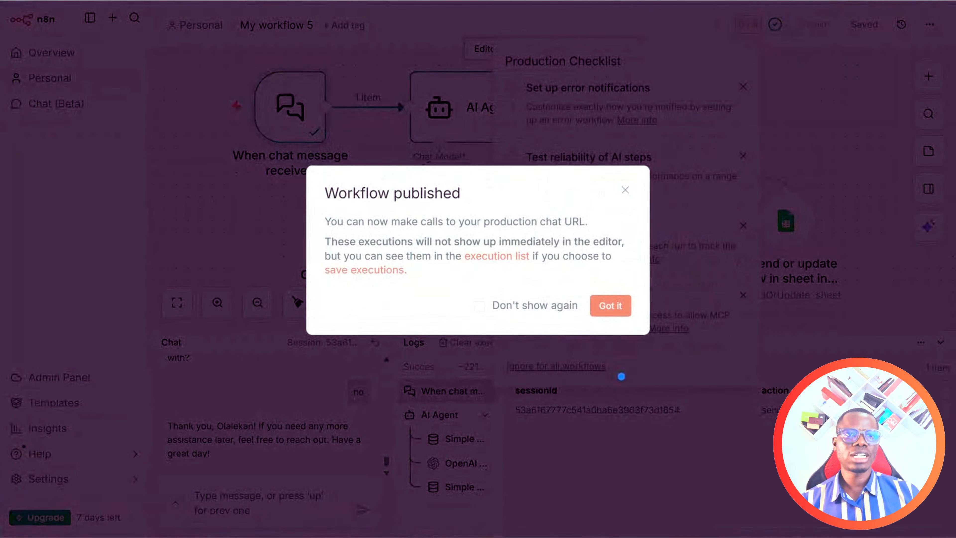
{"action": "left_click", "coordinate": [613, 305]}
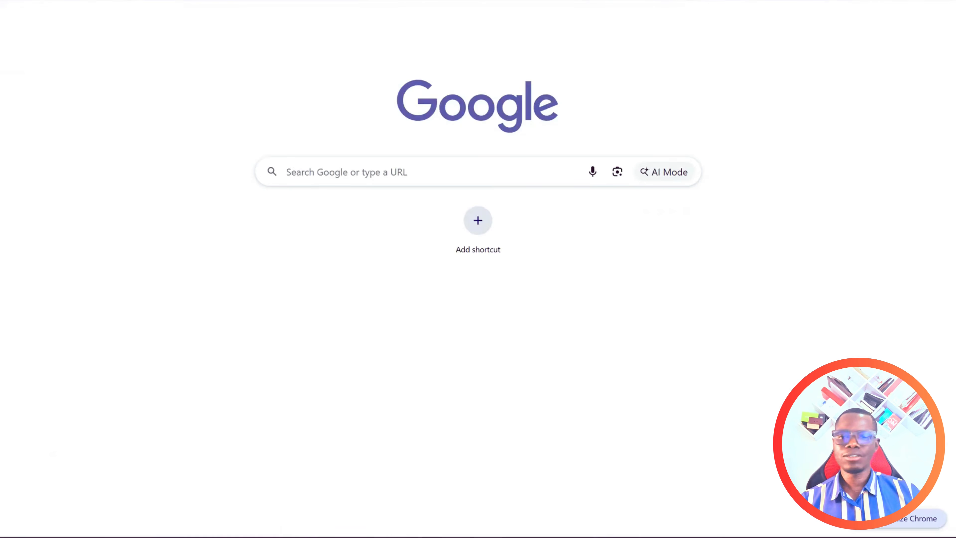
{"action": "key", "text": "ctrl+l"}
Load the pasted chat URL showing the Ayinde Shoes welcome, then switch to the Quiz Challenge window.
{"action": "key", "text": "ctrl+v"}
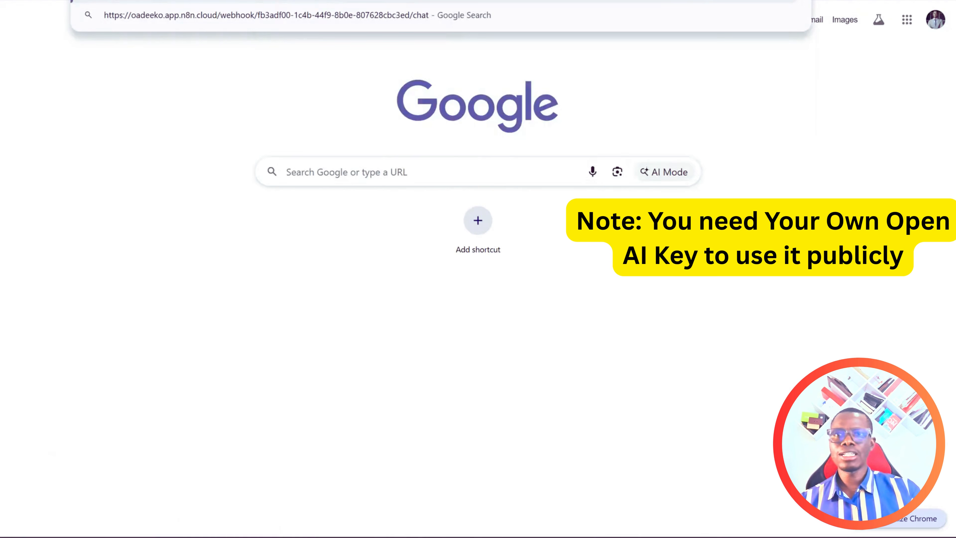
{"action": "key", "text": "Return"}
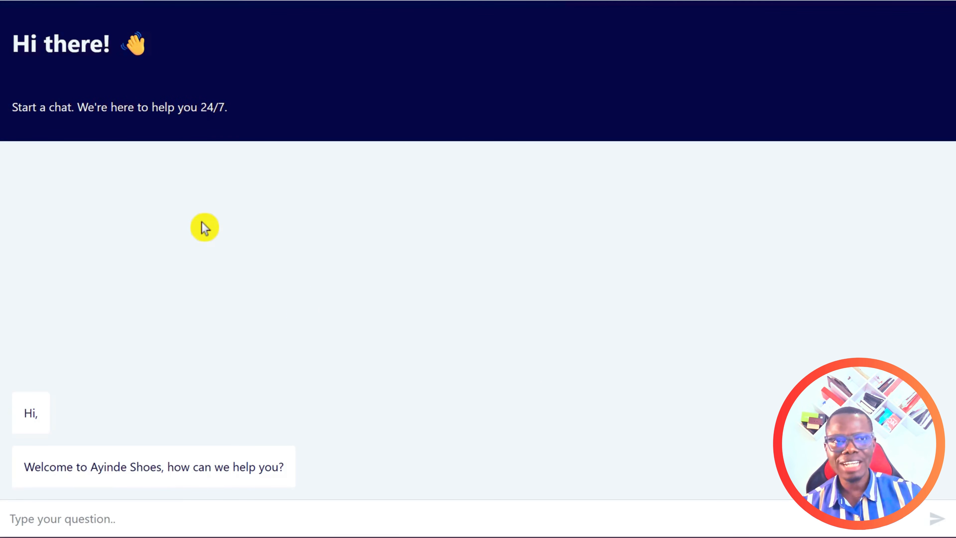
{"action": "mouse_move", "coordinate": [684, 536]}
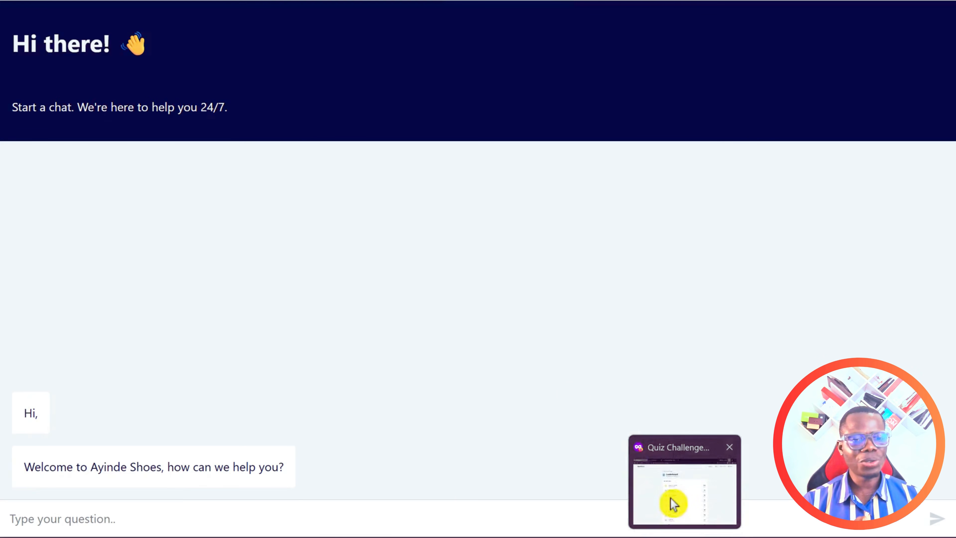
{"action": "left_click", "coordinate": [684, 490]}
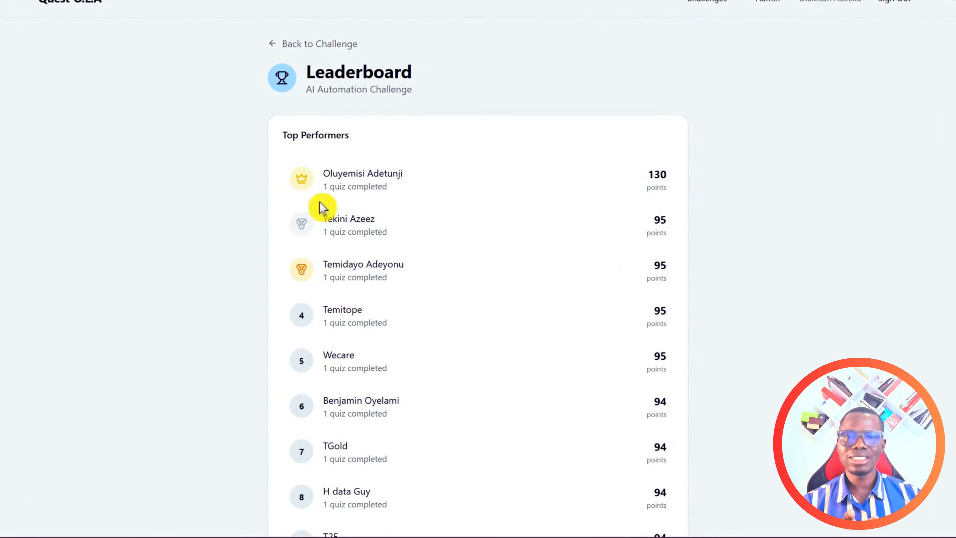
{"action": "left_click_drag", "start_coordinate": [953, 9], "coordinate": [952, 525]}
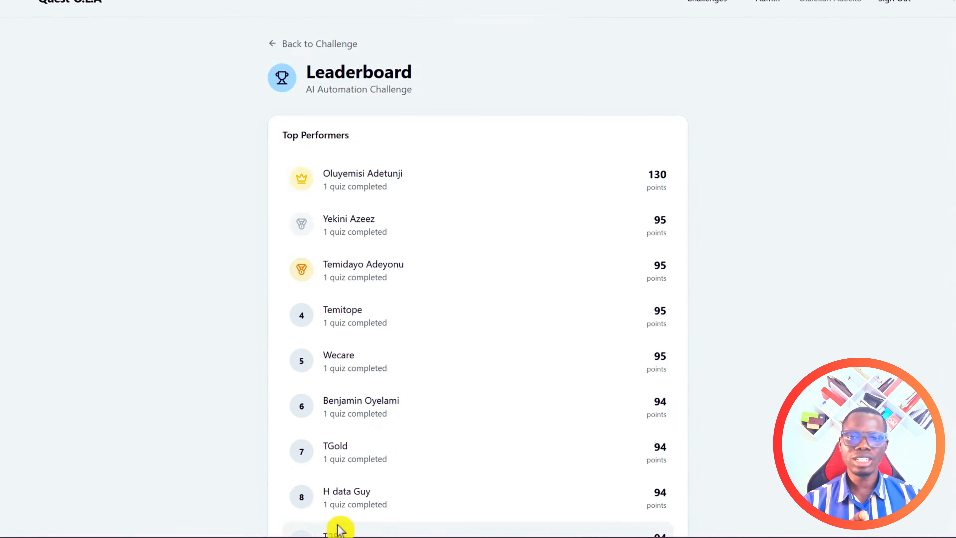
{"action": "left_click_drag", "start_coordinate": [952, 8], "coordinate": [952, 524]}
{"action": "left_click_drag", "start_coordinate": [955, 475], "coordinate": [953, 4]}
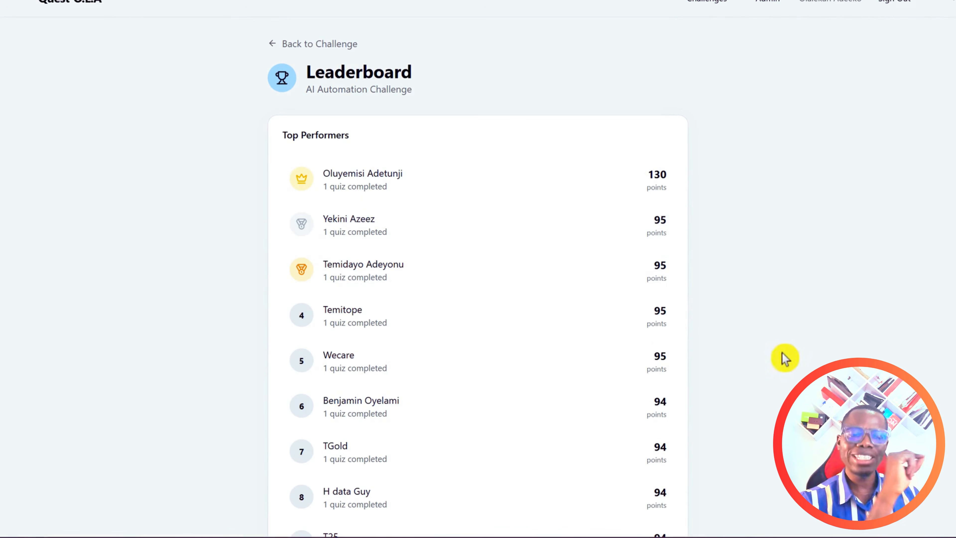